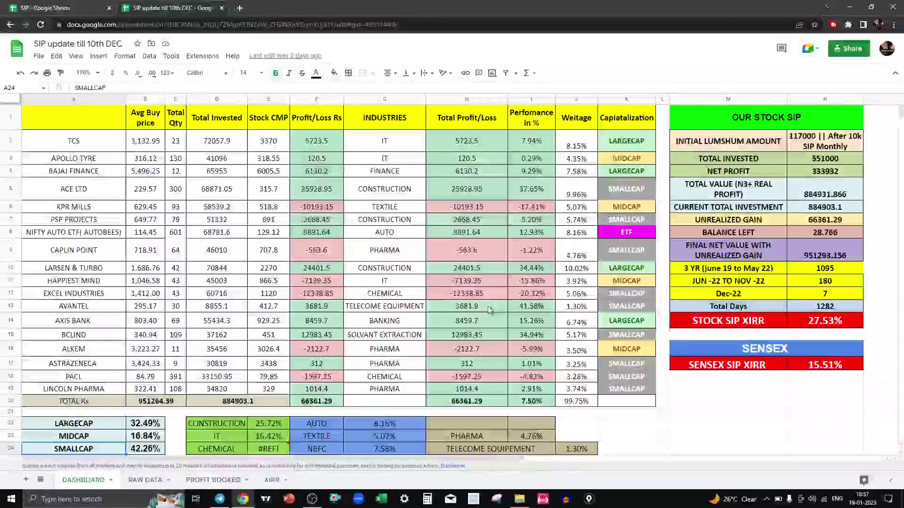
Step: Switch to Telegram and read the Step 1 message with the spreadsheet link in the Stock SIP For LONG TERM channel
click(224, 501)
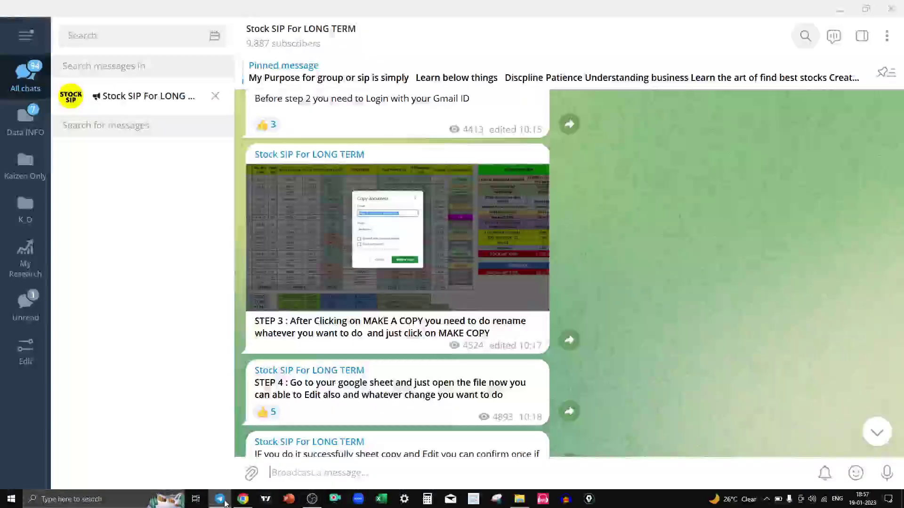
scroll(464, 345, up, 8)
scroll(463, 345, up, 1)
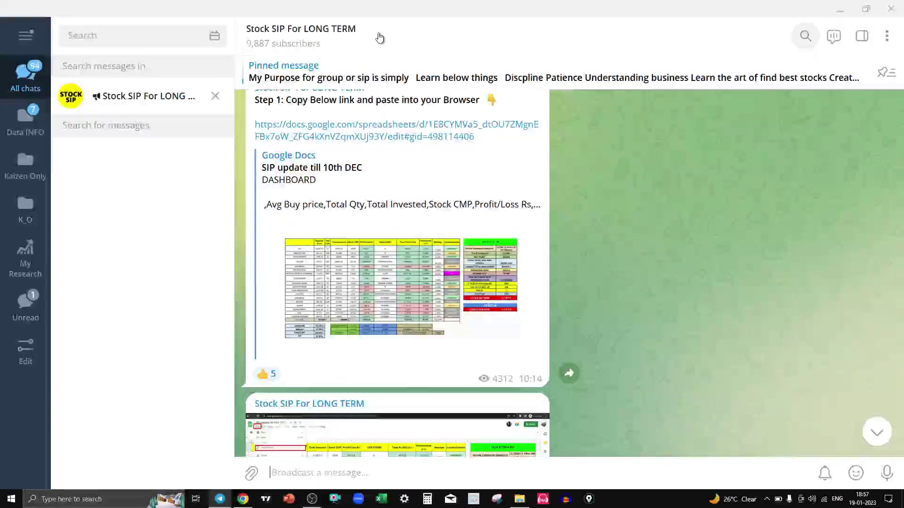
scroll(450, 338, up, 4)
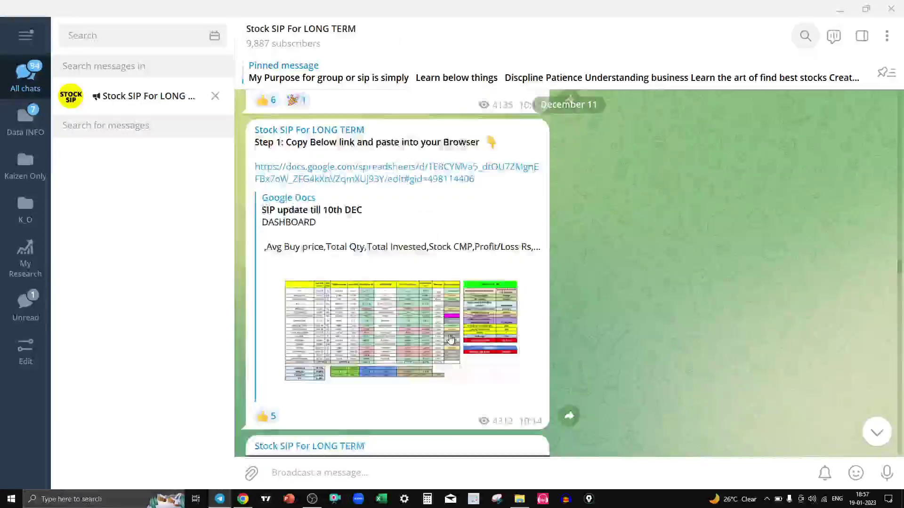
scroll(451, 338, down, 1)
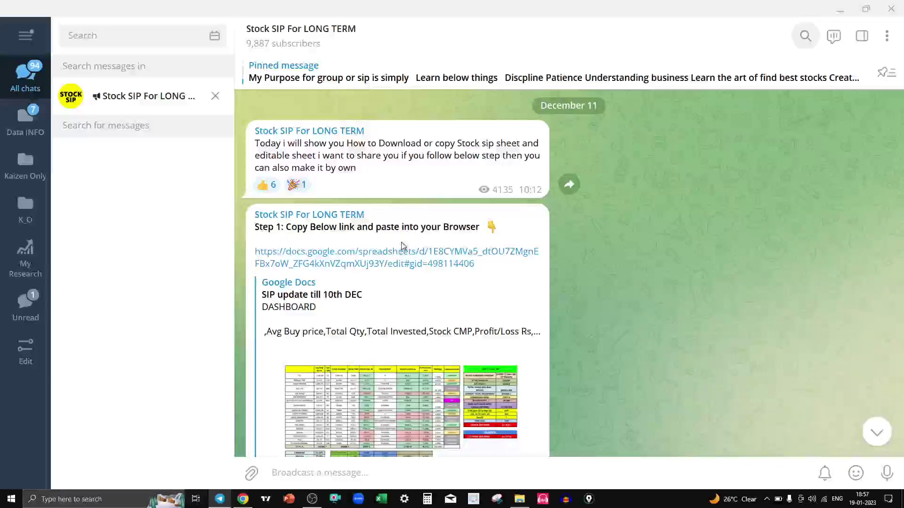
scroll(368, 235, down, 2)
scroll(365, 278, up, 1)
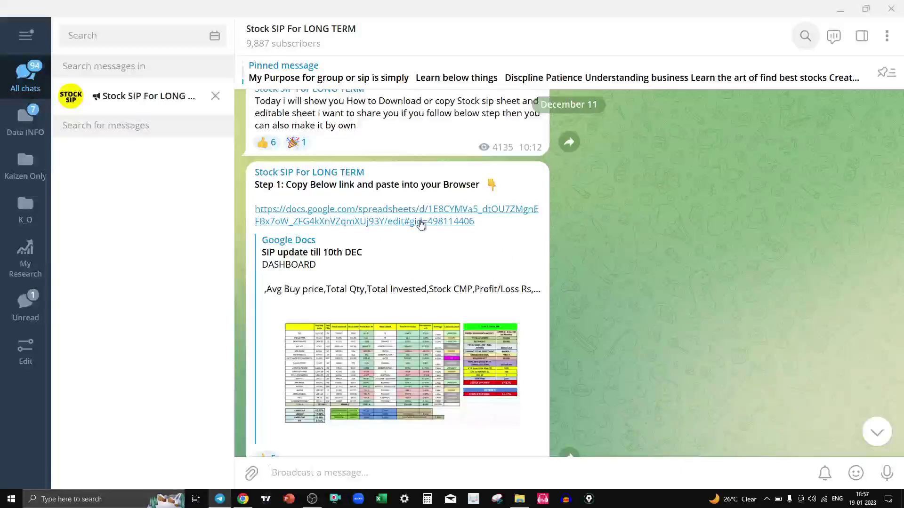
scroll(421, 224, down, 7)
scroll(421, 224, up, 3)
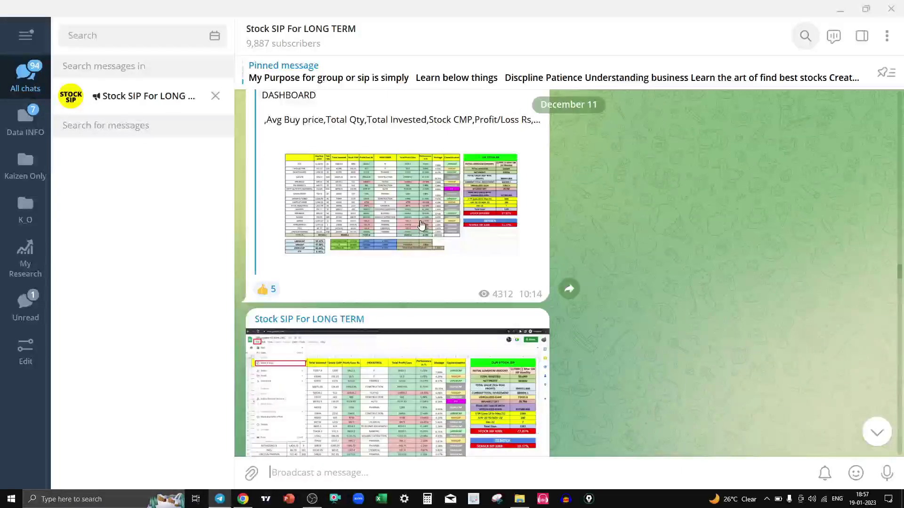
scroll(421, 224, up, 3)
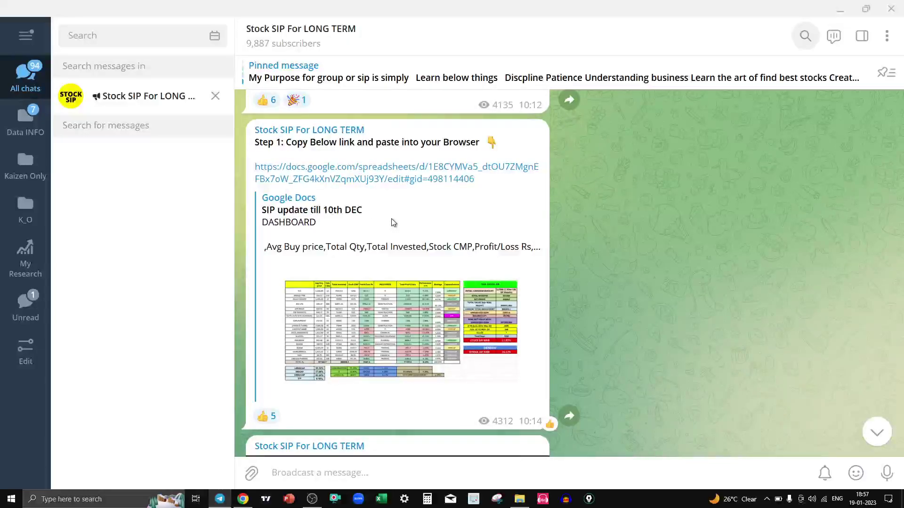
Step: Enlarge the STEP 2 screenshot about making a copy, close it, and read the STEP 3 and STEP 4 instructions
scroll(396, 188, down, 6)
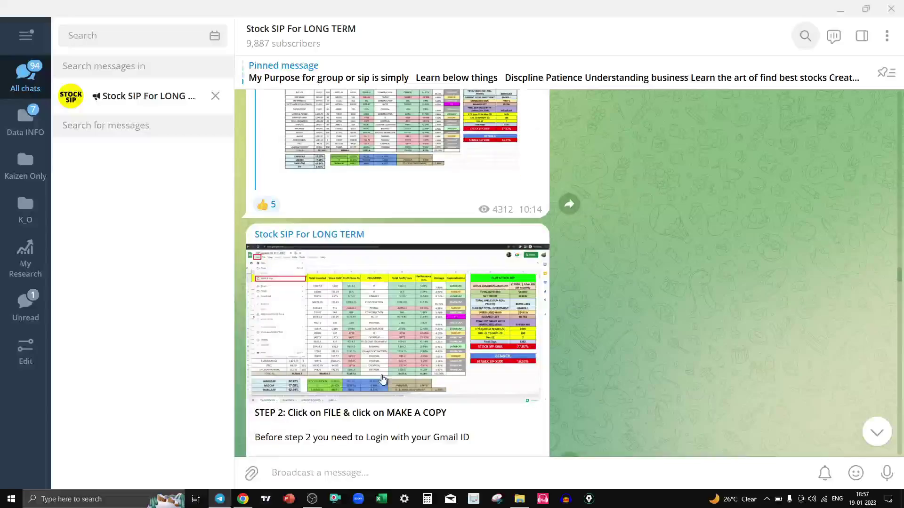
click(358, 220)
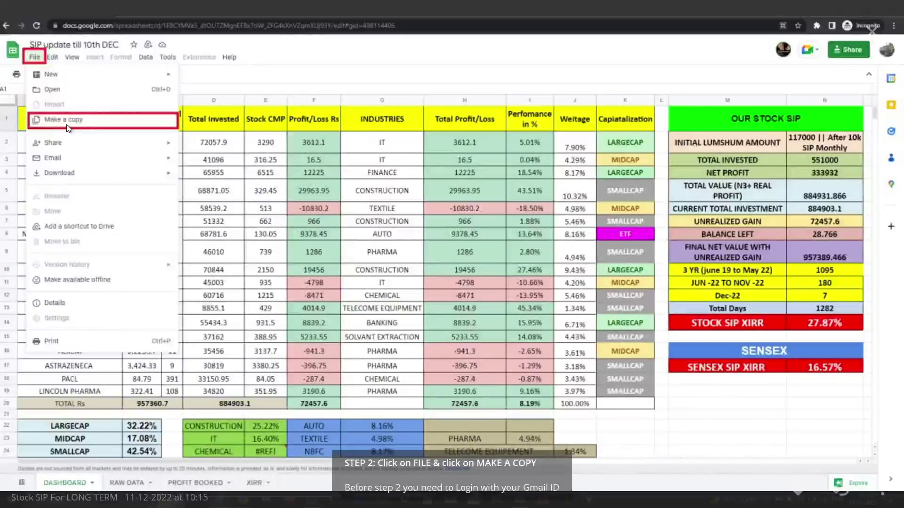
click(887, 35)
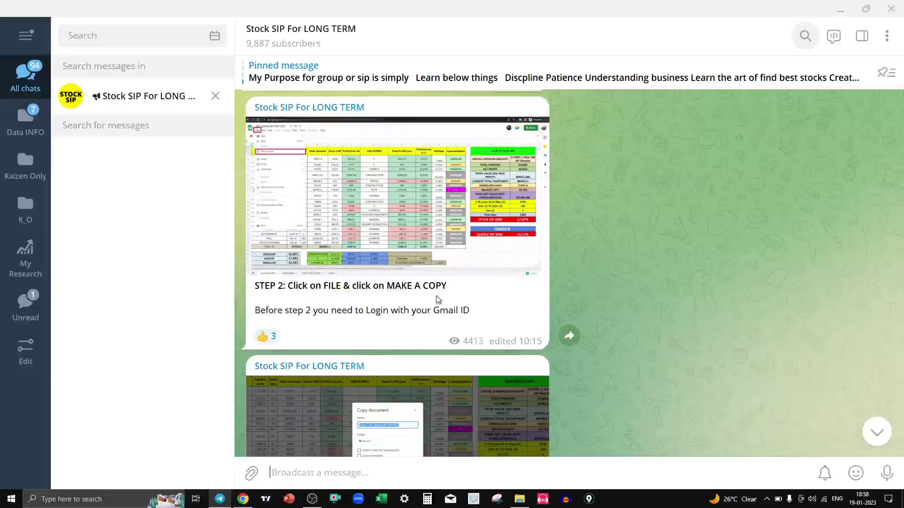
scroll(438, 300, down, 5)
scroll(349, 359, down, 4)
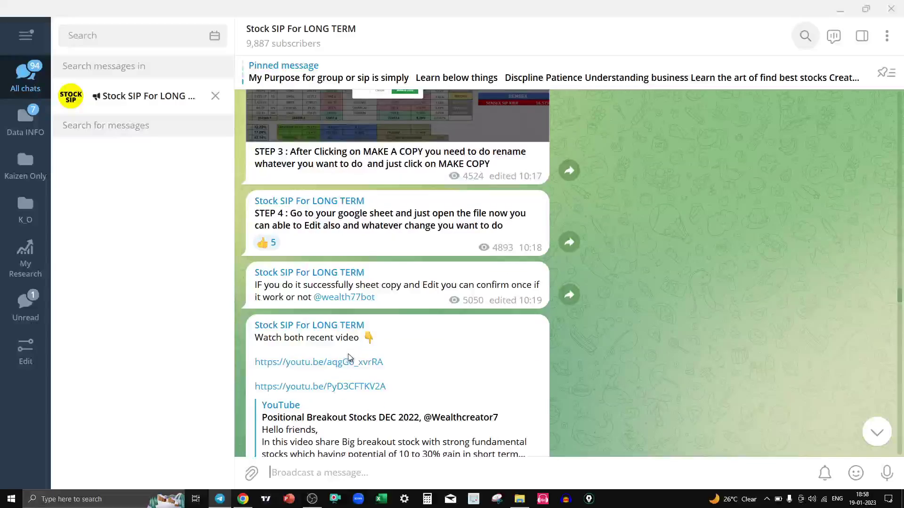
Step: Compare the copy instructions in Telegram with the SIP update till 10th DEC spreadsheet in Chrome, ending on the spreadsheet
key(alt+Tab)
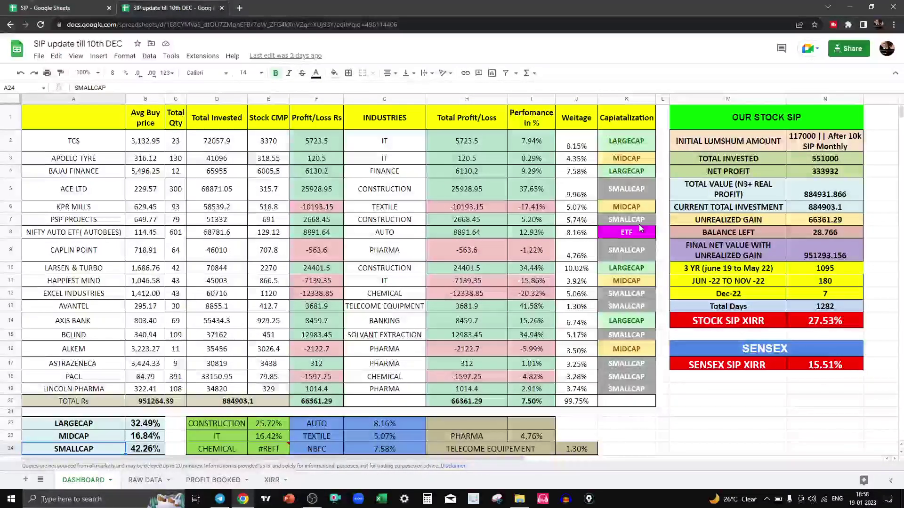
click(220, 499)
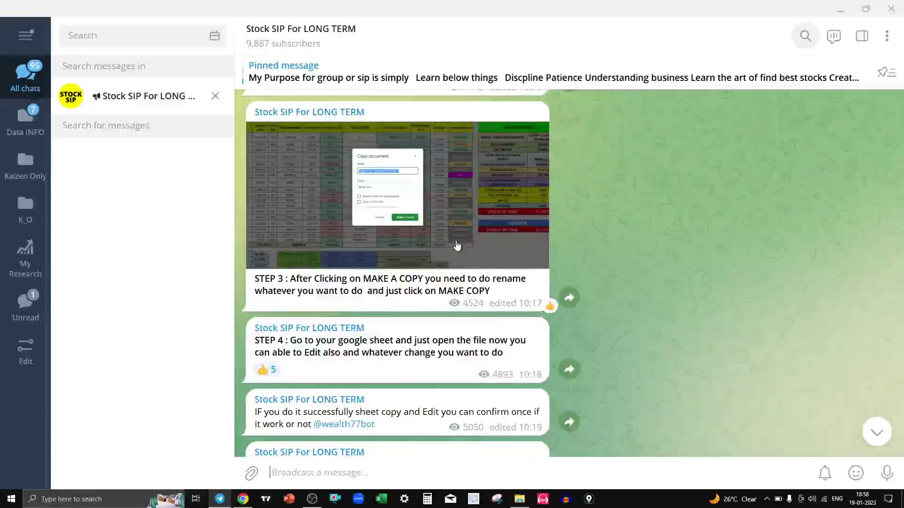
click(243, 500)
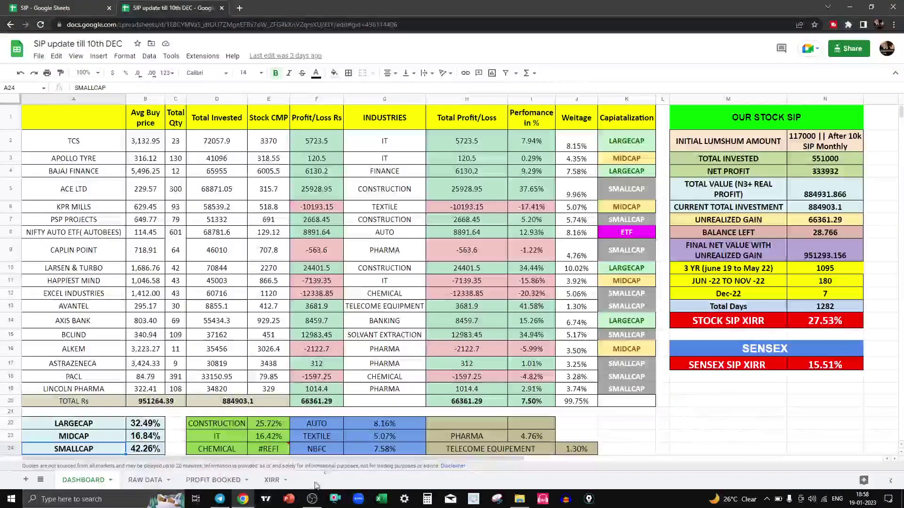
click(219, 500)
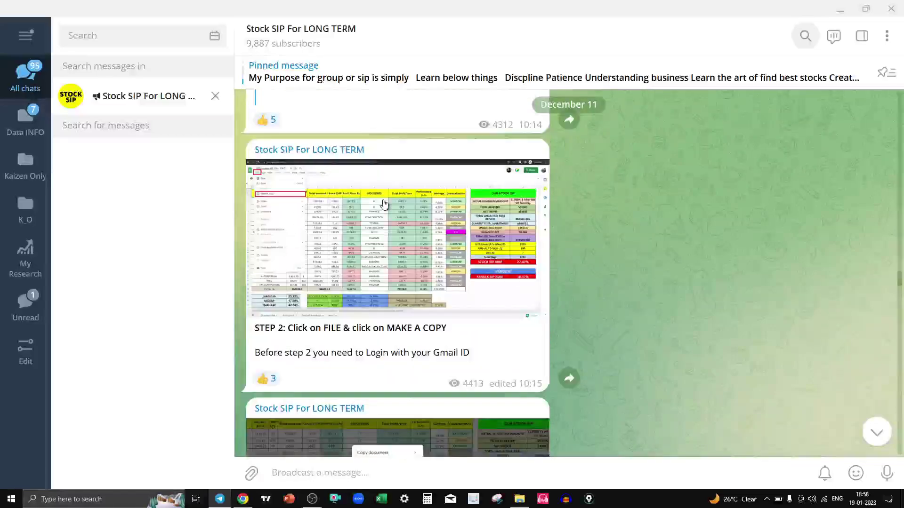
scroll(384, 203, down, 6)
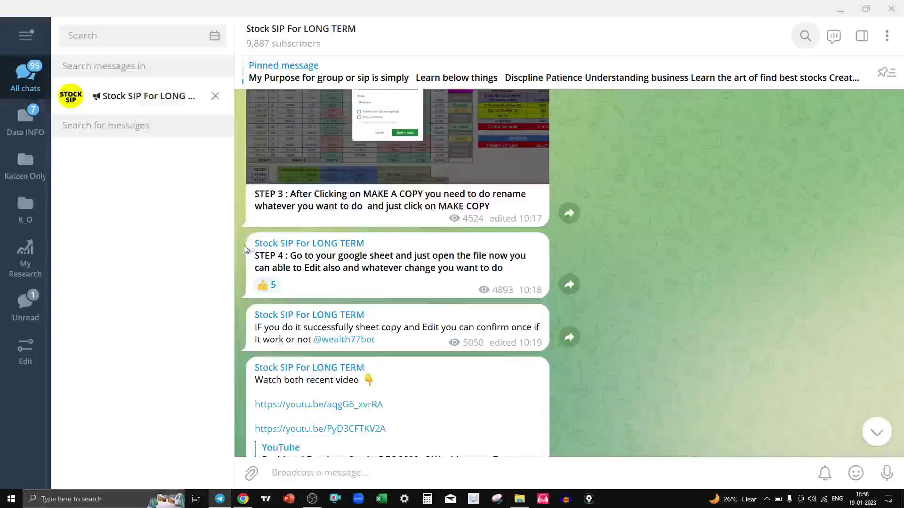
click(243, 500)
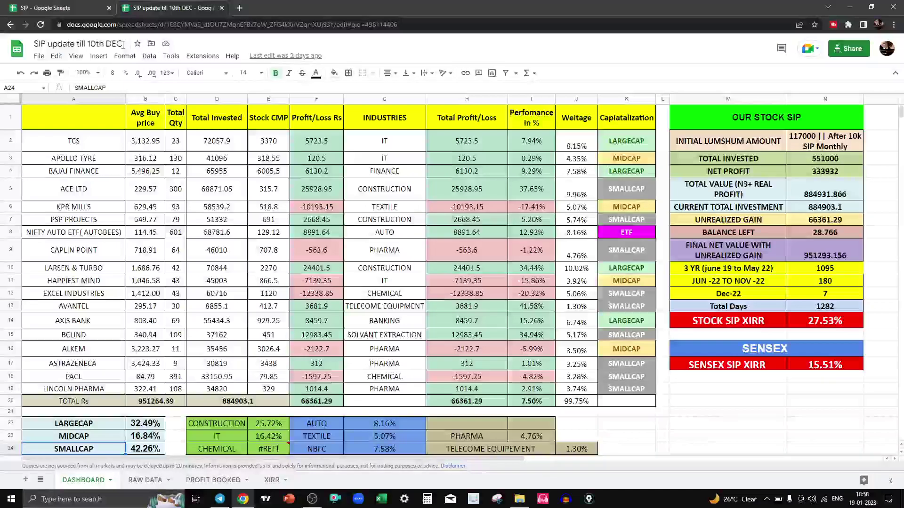
Step: Open the spreadsheet's title for editing, leave it as is, and check the renamed SIP spreadsheet for comparison
click(127, 43)
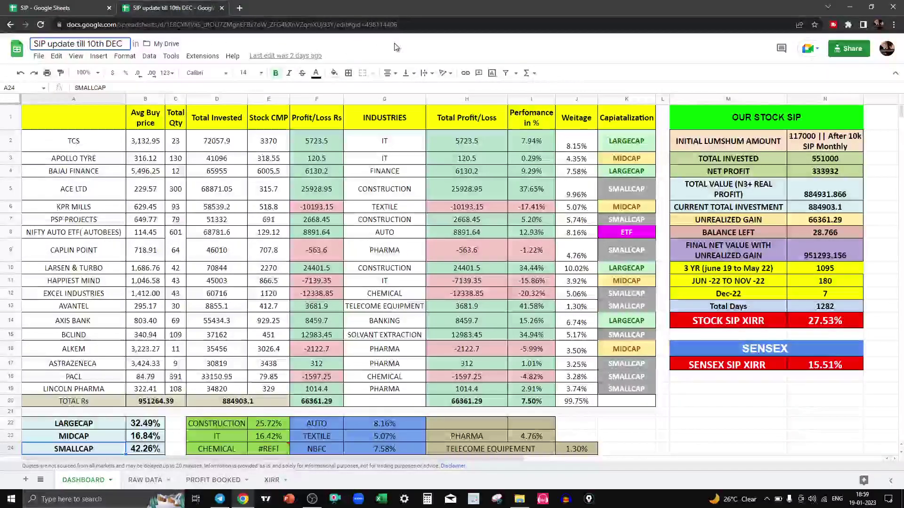
key(Return)
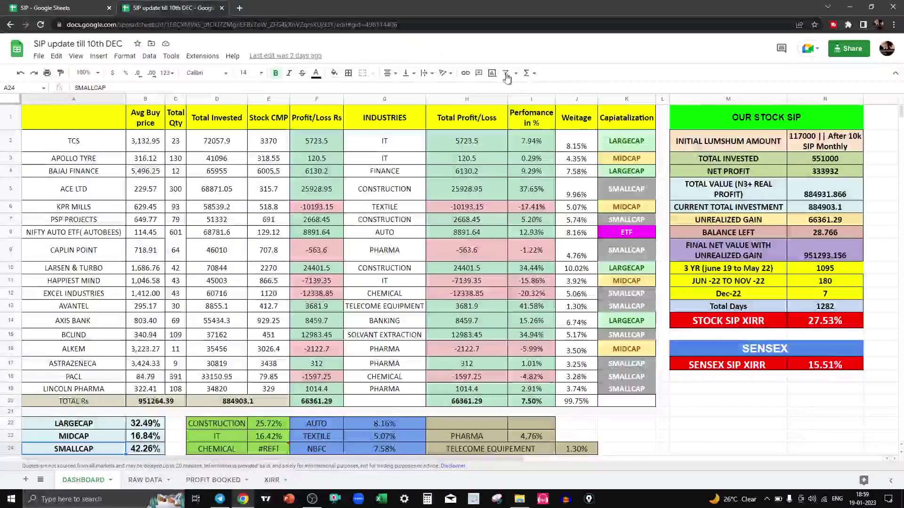
click(52, 7)
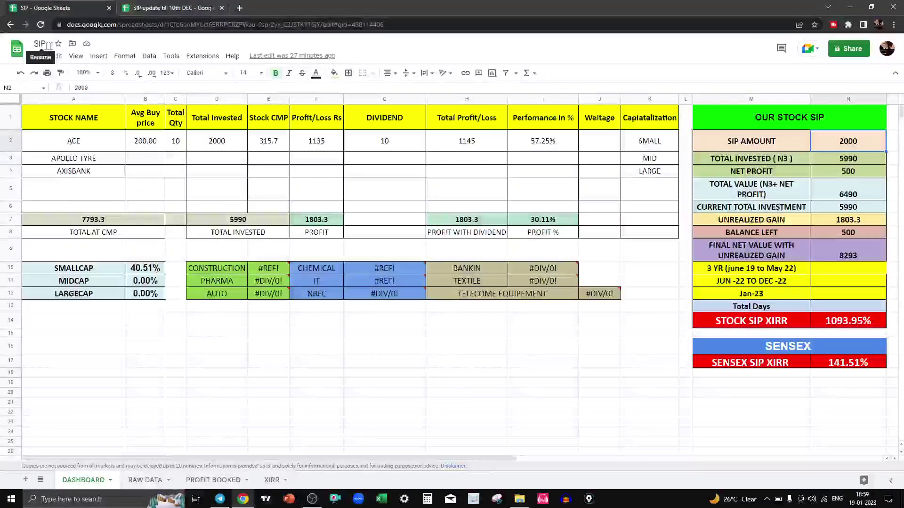
click(173, 6)
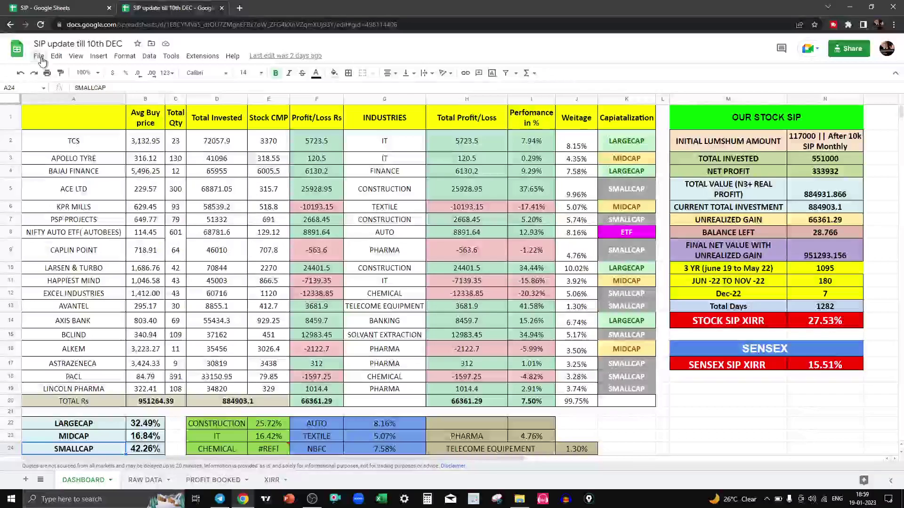
Step: Display the file commands containing Make a copy, view the SIP spreadsheet, and return to SIP update till 10th DEC
click(39, 57)
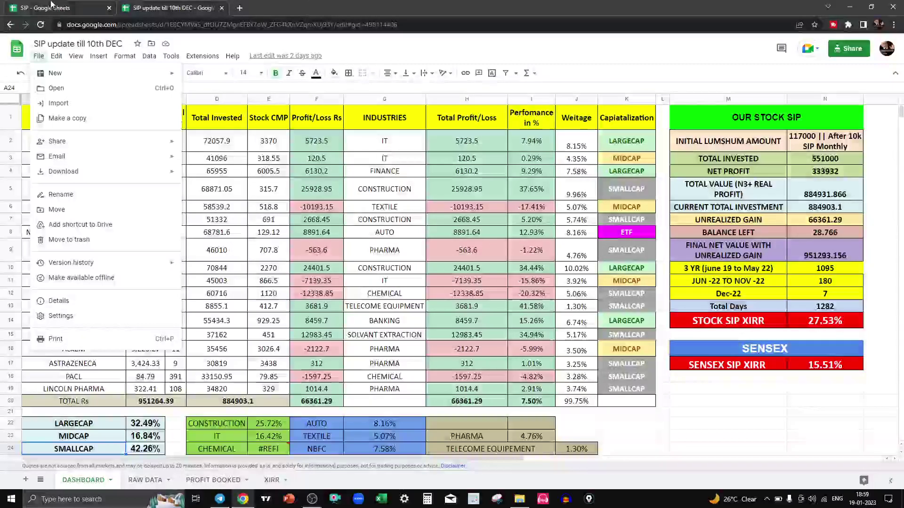
click(16, 5)
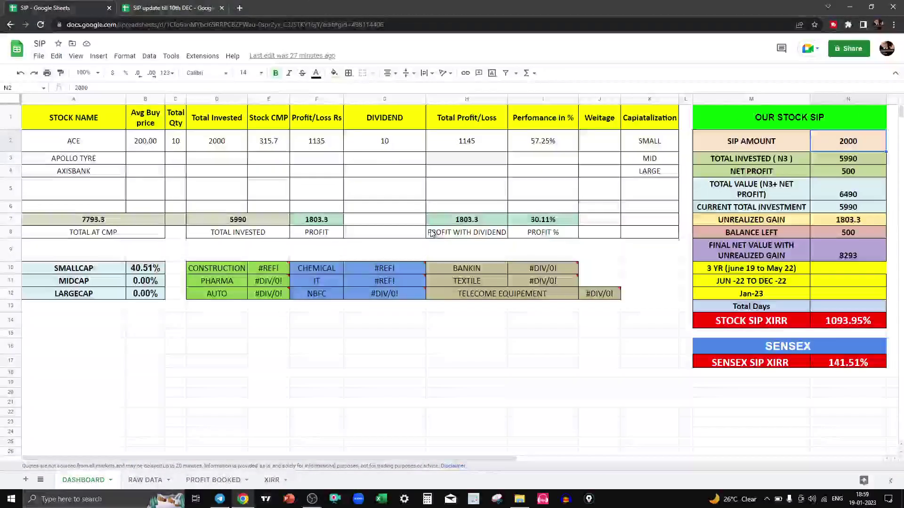
click(160, 6)
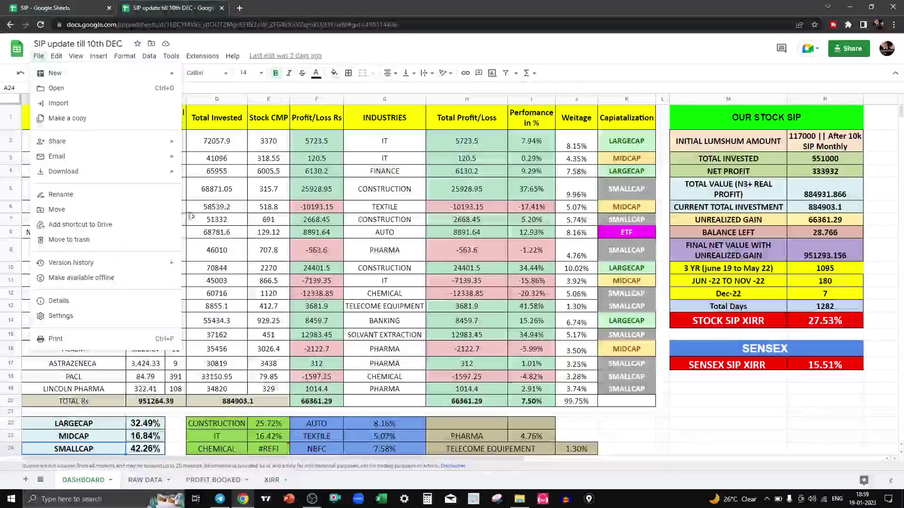
click(268, 268)
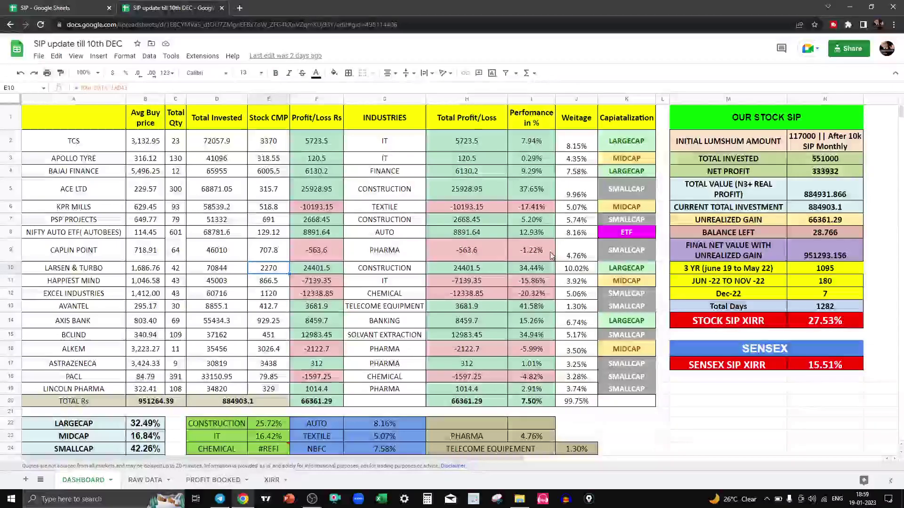
Step: Clear the ACE LTD to CAPLIN POINT entries in A5:I9 of the dashboard and undo the deletion
drag(73, 189, 552, 255)
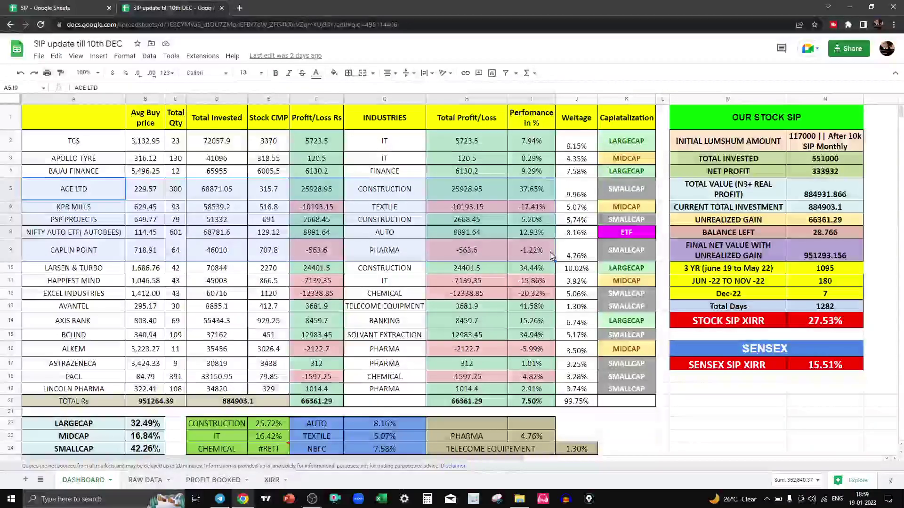
key(Delete)
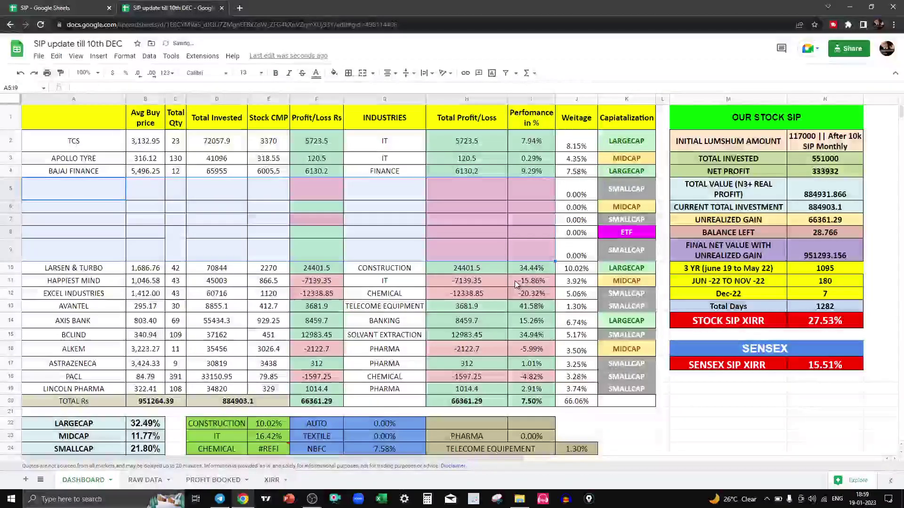
key(ctrl+z)
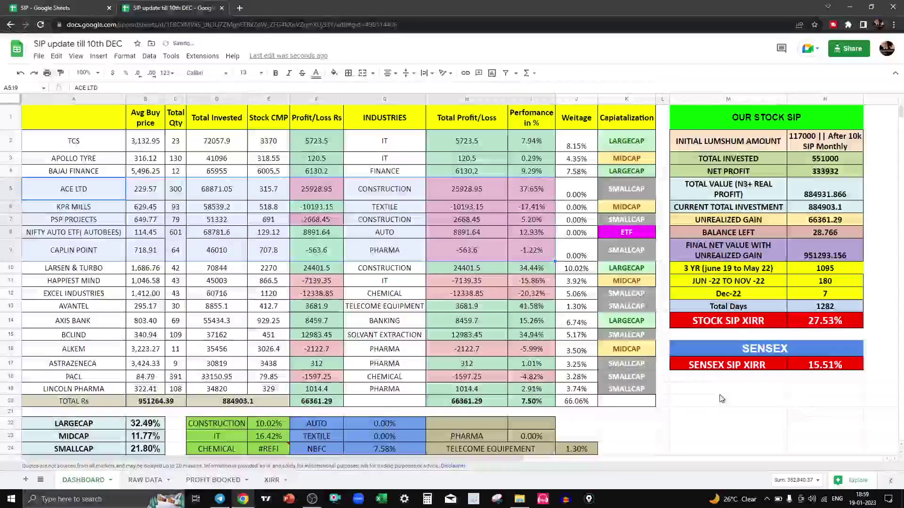
click(722, 390)
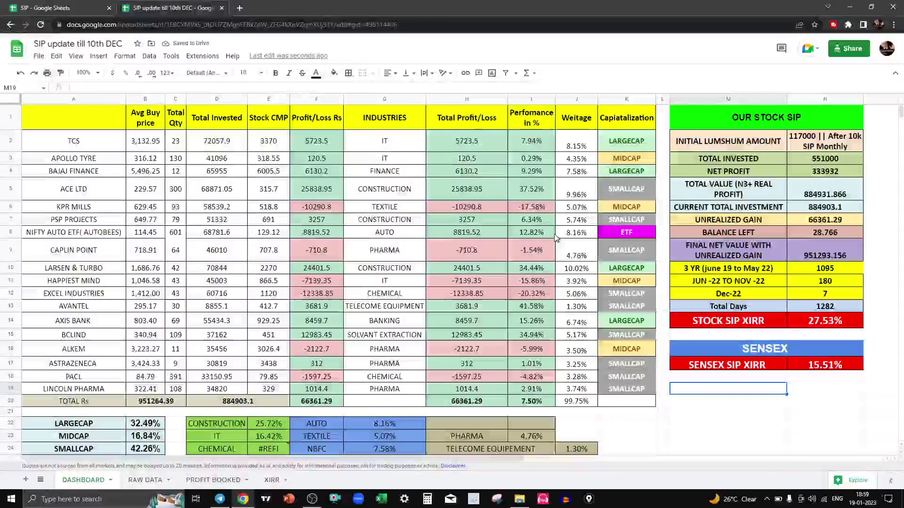
Step: View the SIP spreadsheet's dashboard, and examine the purchase records on the RAW DATA sheet of SIP update till 10th DEC
click(66, 7)
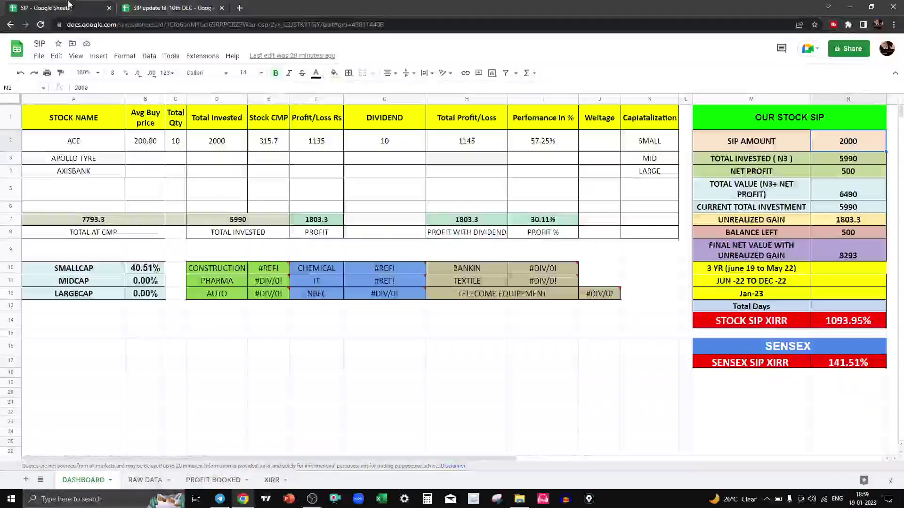
click(136, 6)
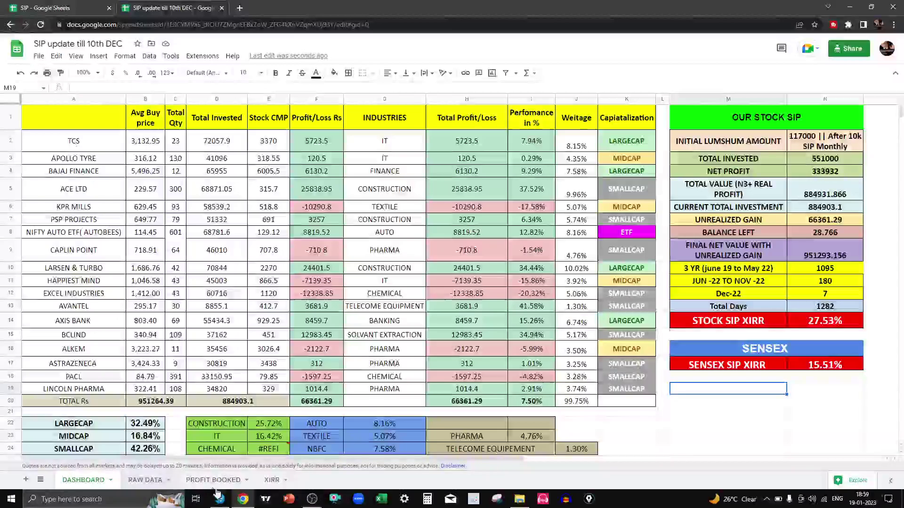
click(145, 480)
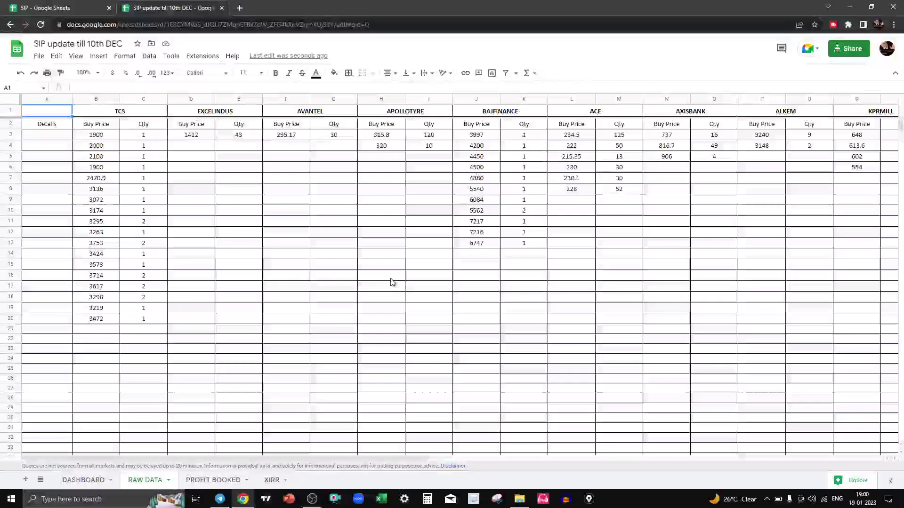
Step: Review the booked stocks on the PROFIT BOOKED sheet down to the total profit and net profit/loss percentage
click(212, 480)
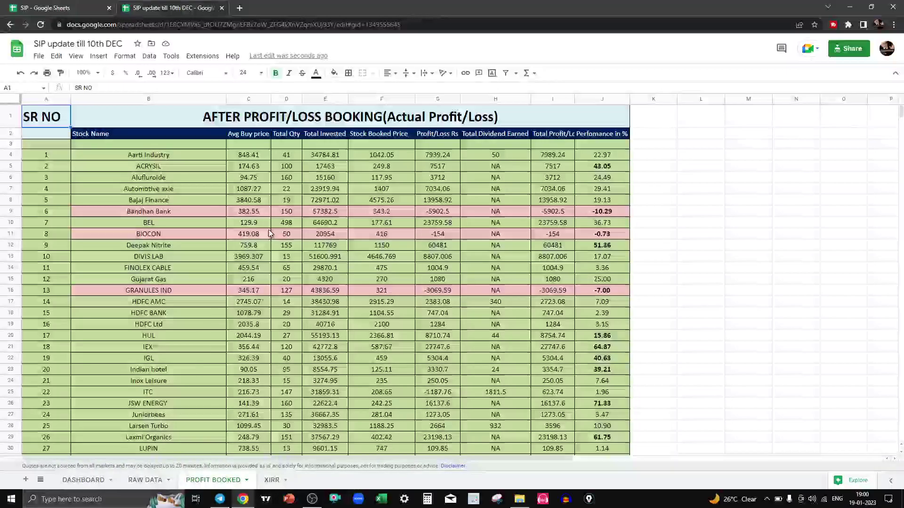
scroll(288, 222, down, 8)
scroll(288, 222, down, 3)
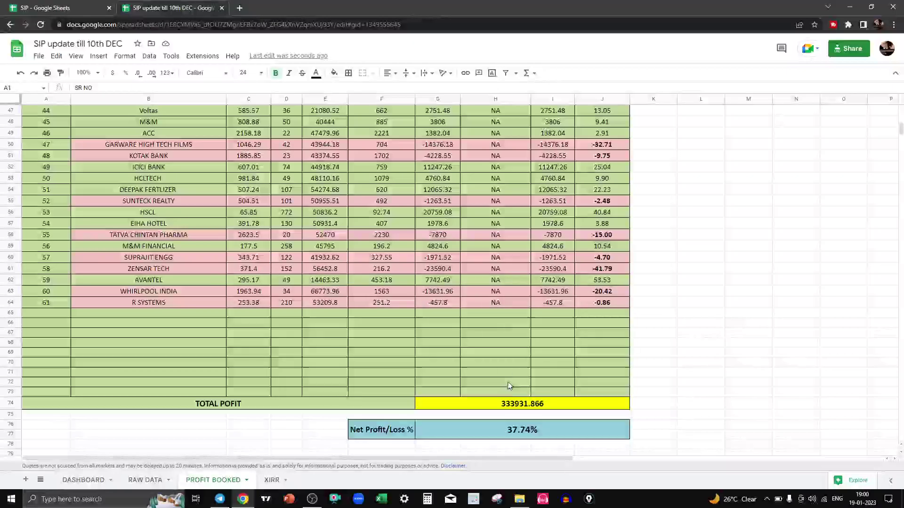
scroll(471, 353, up, 5)
scroll(497, 406, down, 8)
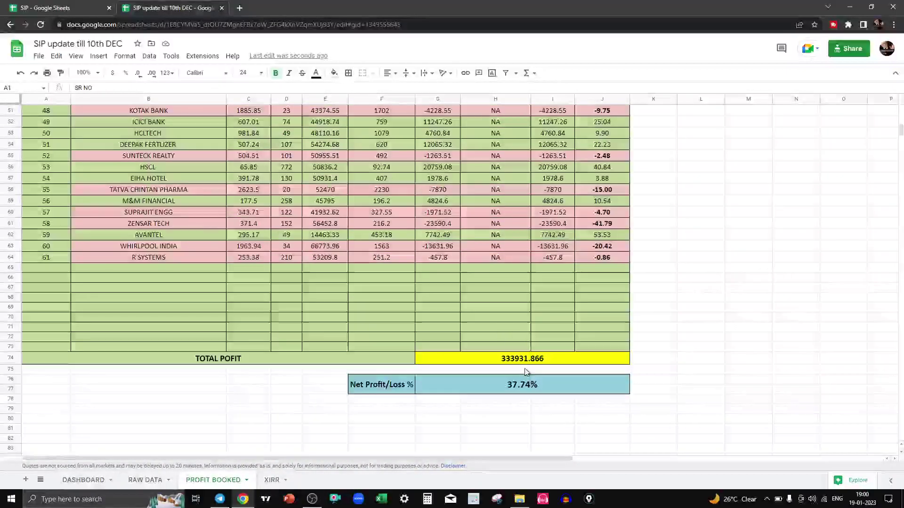
Step: Review the XIRR sheet's SIP XIRR and SENSEX XIRR tables down to the XIRR, total invested and total at current rows
click(273, 481)
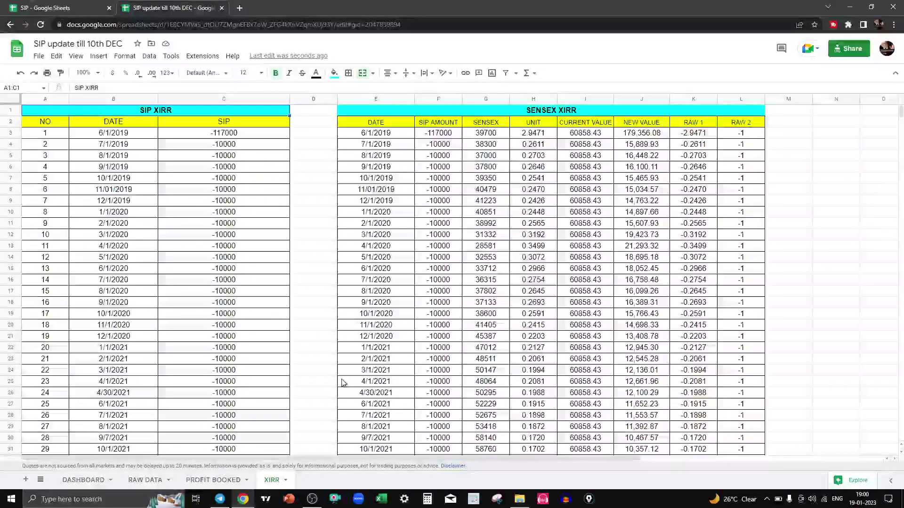
scroll(224, 392, down, 10)
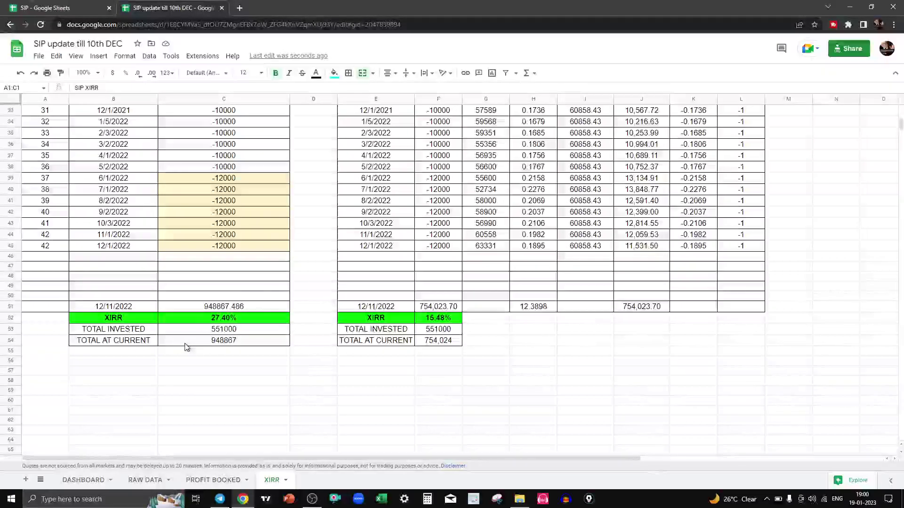
scroll(187, 339, up, 5)
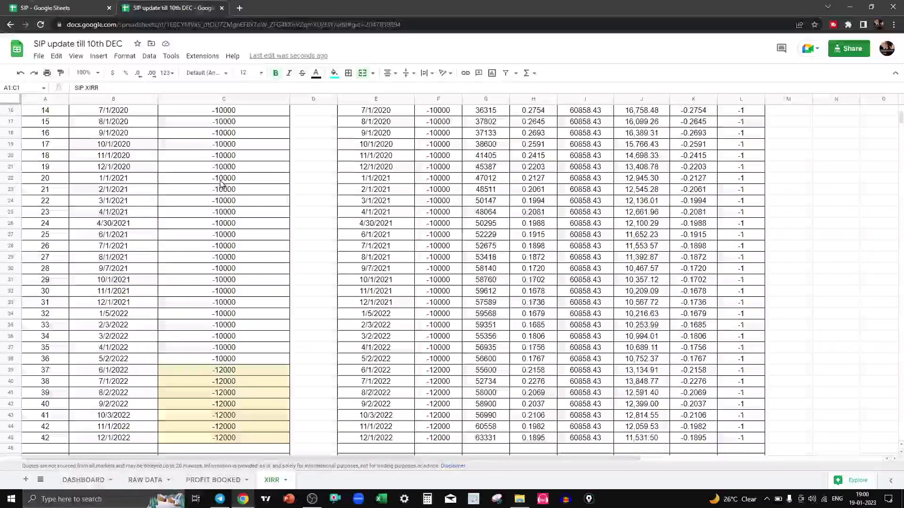
scroll(222, 183, up, 5)
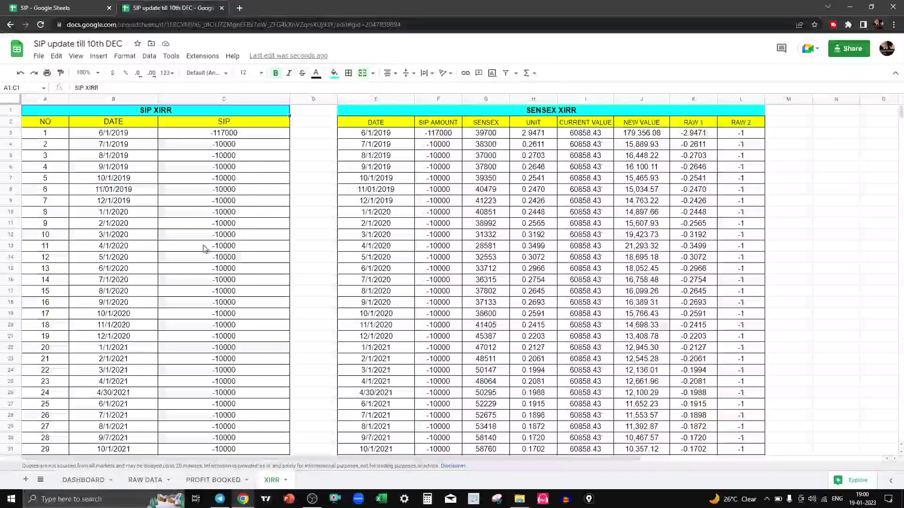
scroll(204, 248, down, 6)
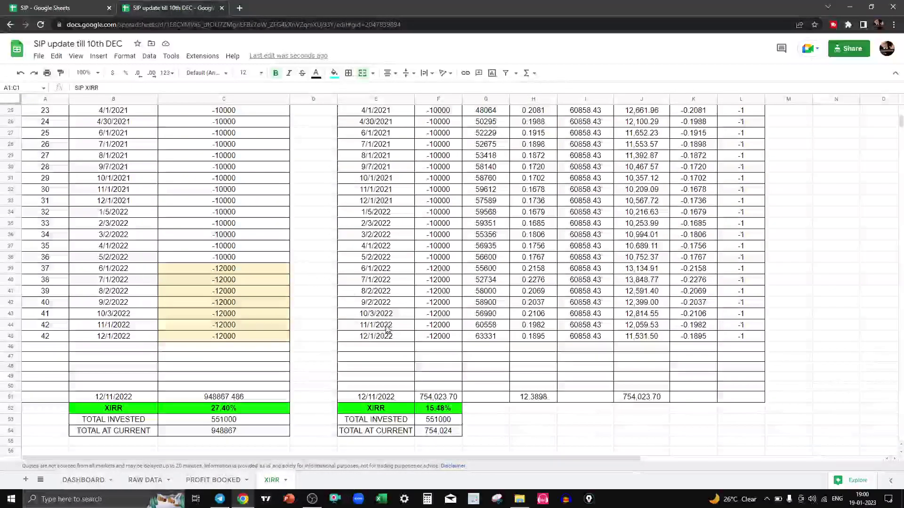
scroll(387, 329, up, 6)
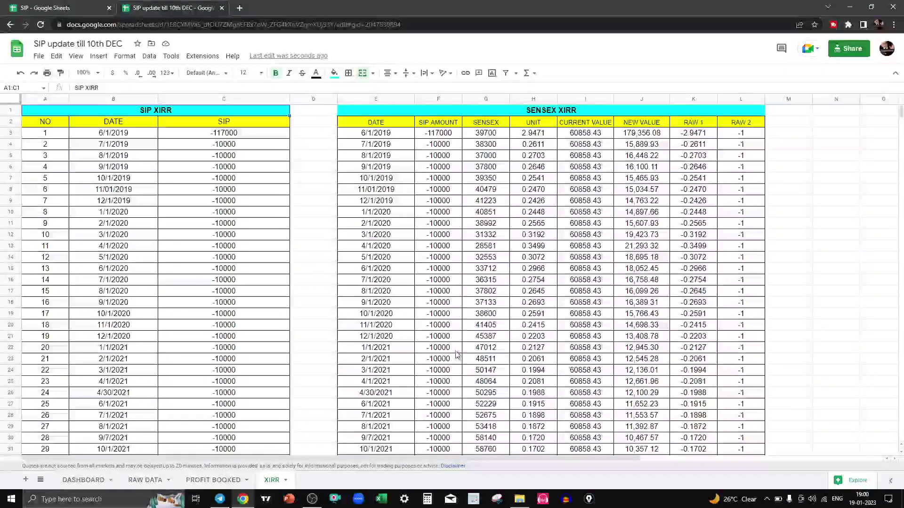
Step: View the dashboard, and set the zoom to 150% on the RAW DATA sheet
click(78, 480)
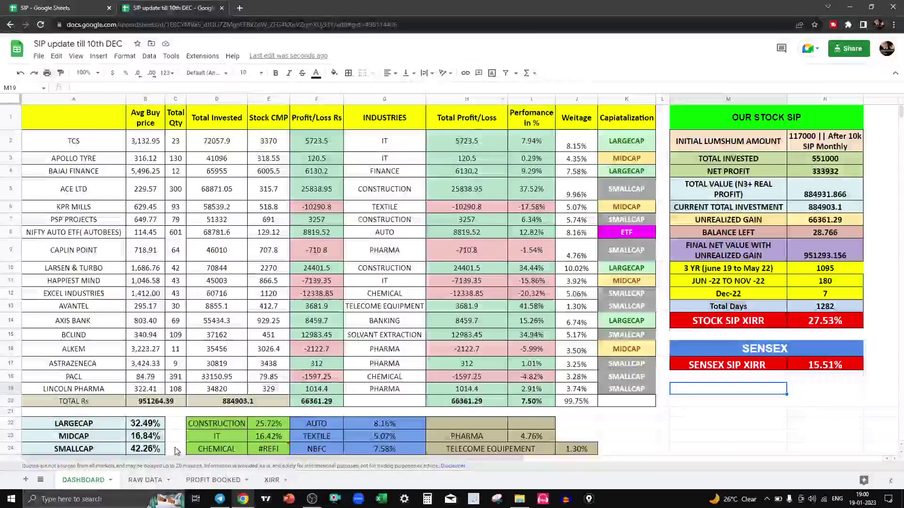
click(151, 480)
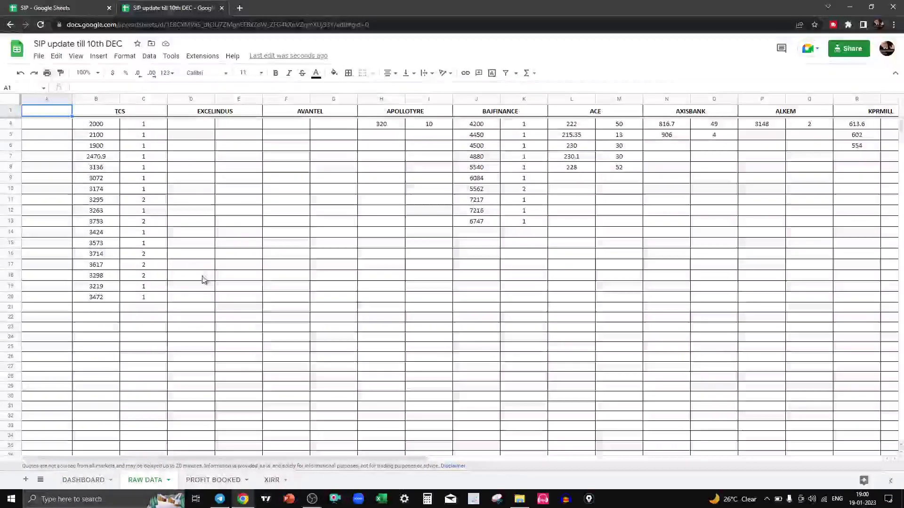
scroll(203, 280, down, 5)
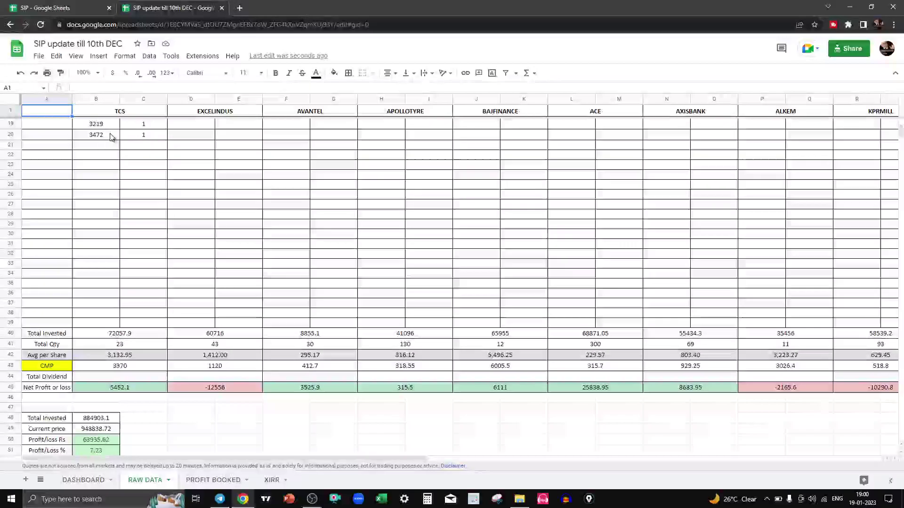
click(80, 73)
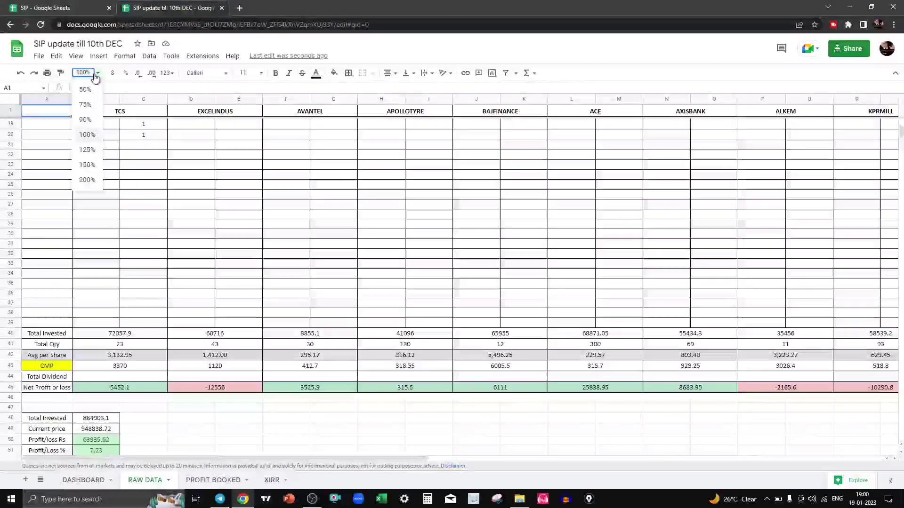
click(87, 150)
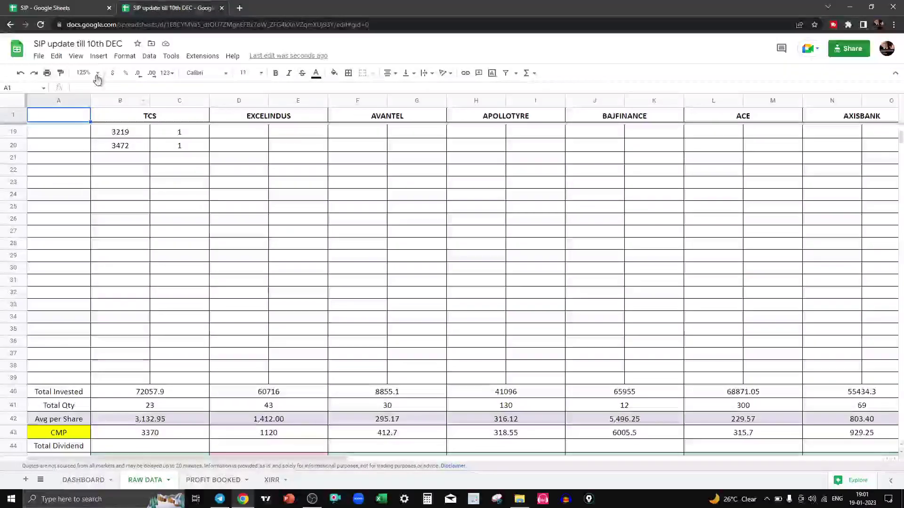
click(97, 73)
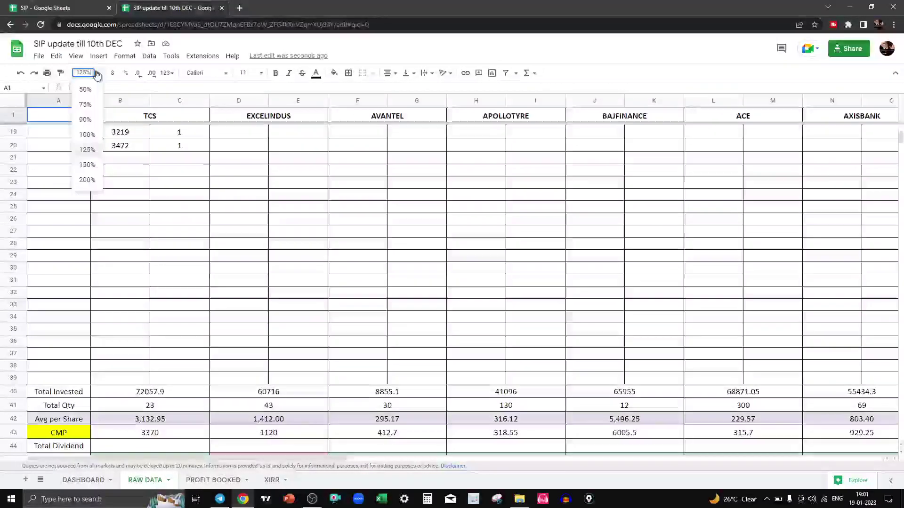
click(89, 166)
scroll(198, 164, up, 2)
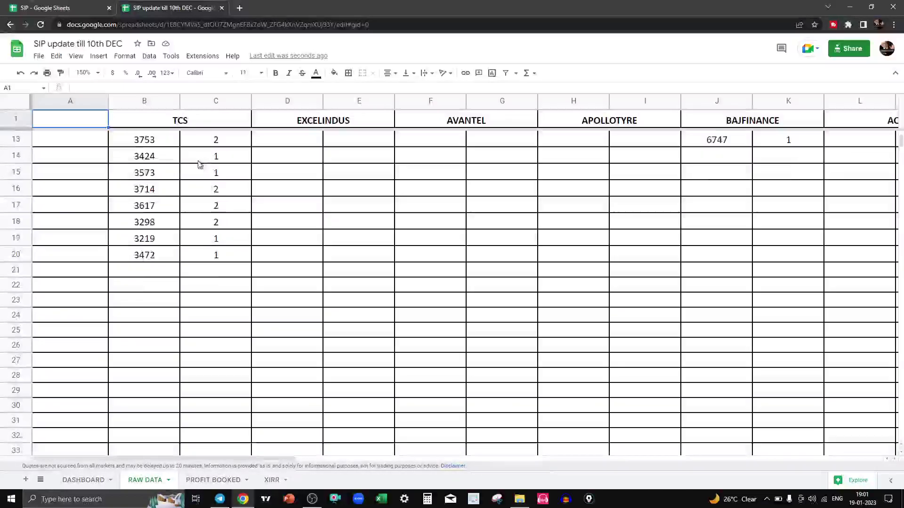
scroll(198, 164, up, 4)
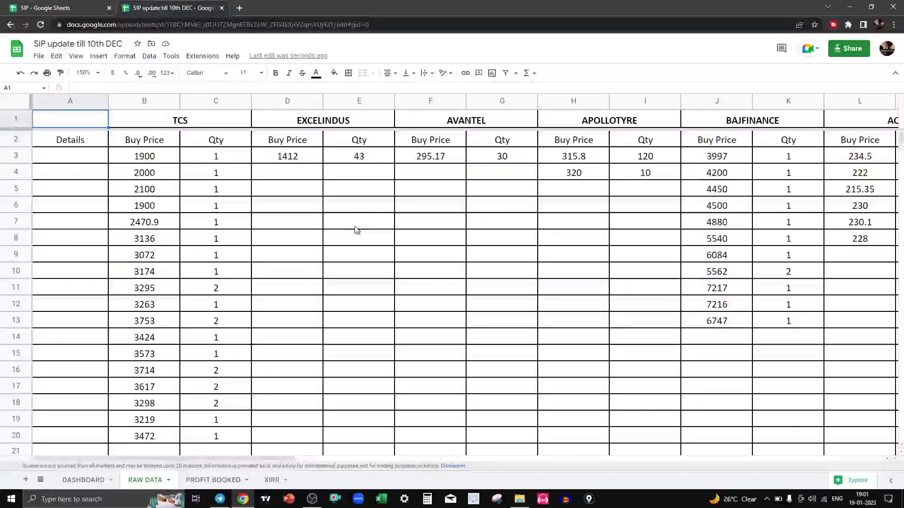
Step: Examine the stock name headers and the first TCS buy price and quantity in B3 and C3
key(Right)
key(Right)
key(Right)
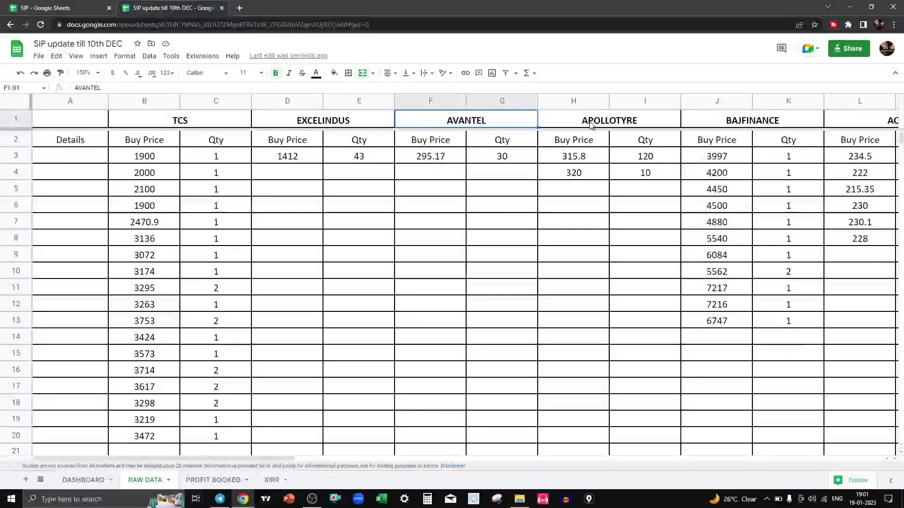
click(148, 144)
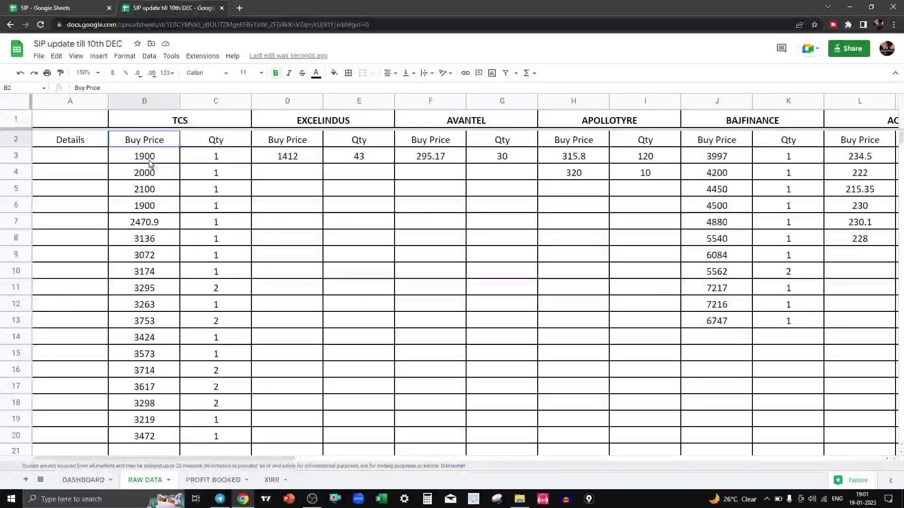
click(150, 163)
click(223, 158)
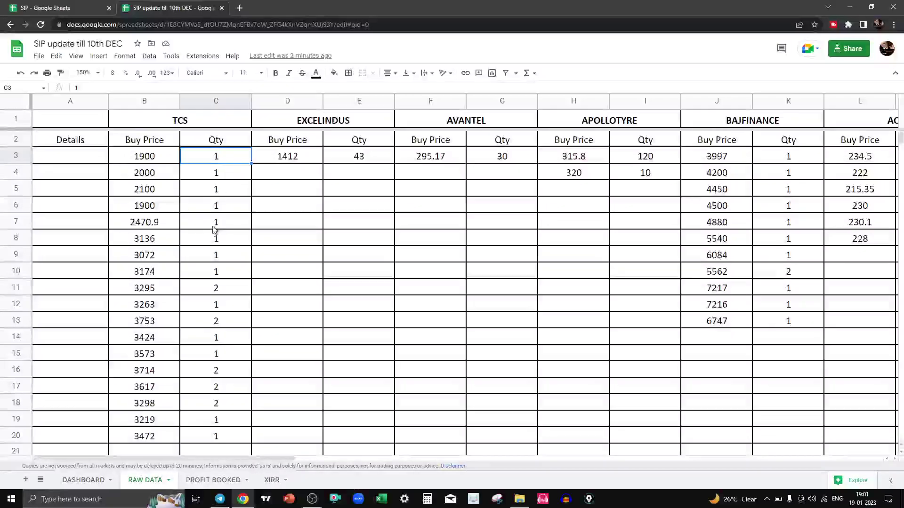
scroll(214, 230, down, 1)
scroll(214, 230, up, 1)
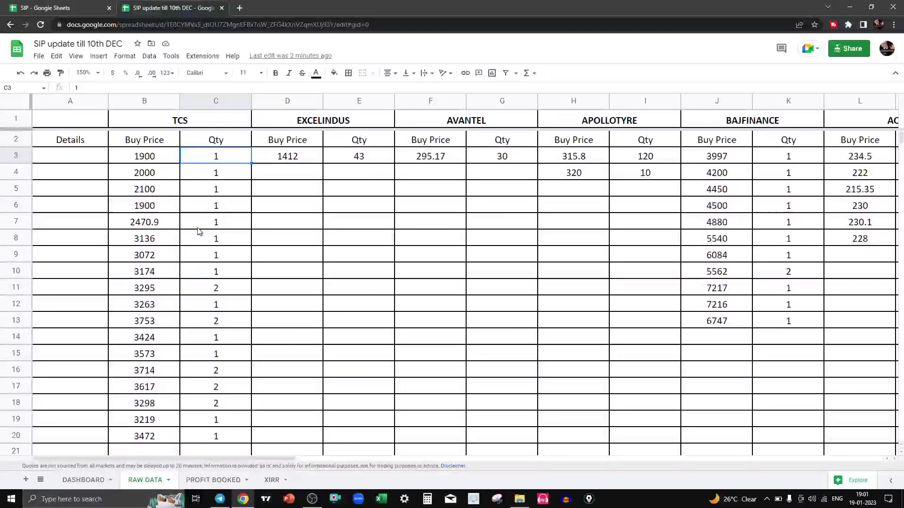
Step: Highlight individual TCS purchases in rows 3, 4 and 11, and inspect the quantity in C17
click(161, 162)
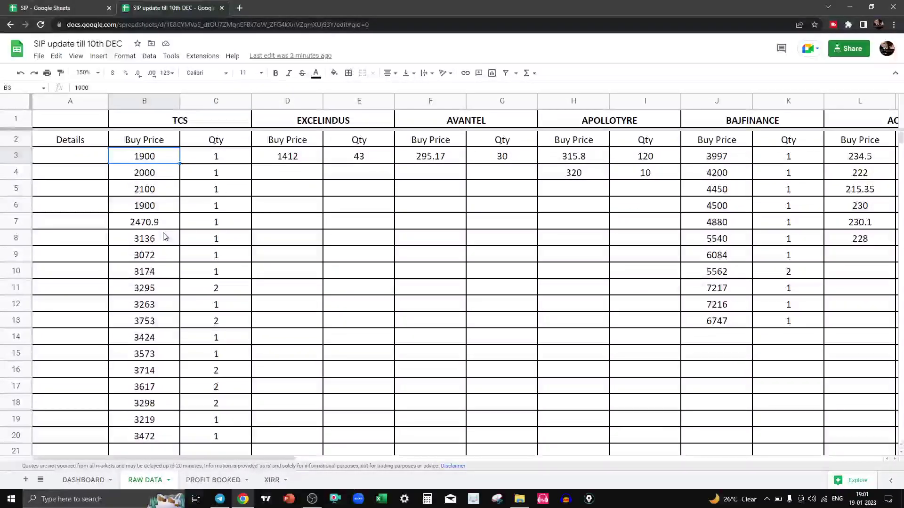
click(170, 238)
drag(136, 156, 216, 157)
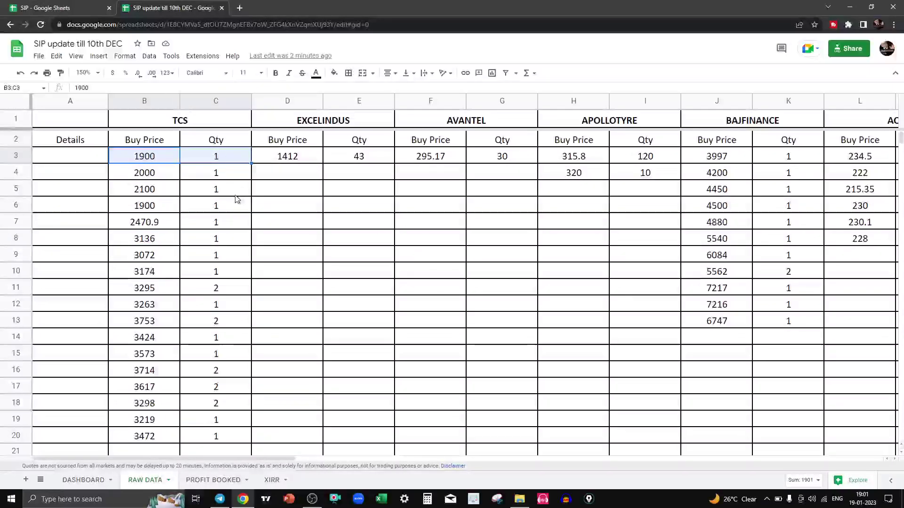
drag(166, 178, 210, 181)
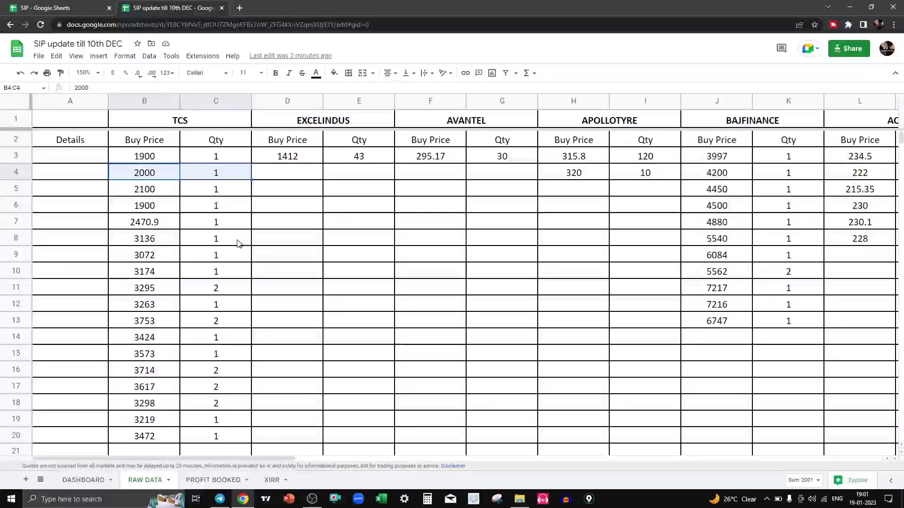
drag(155, 288, 222, 288)
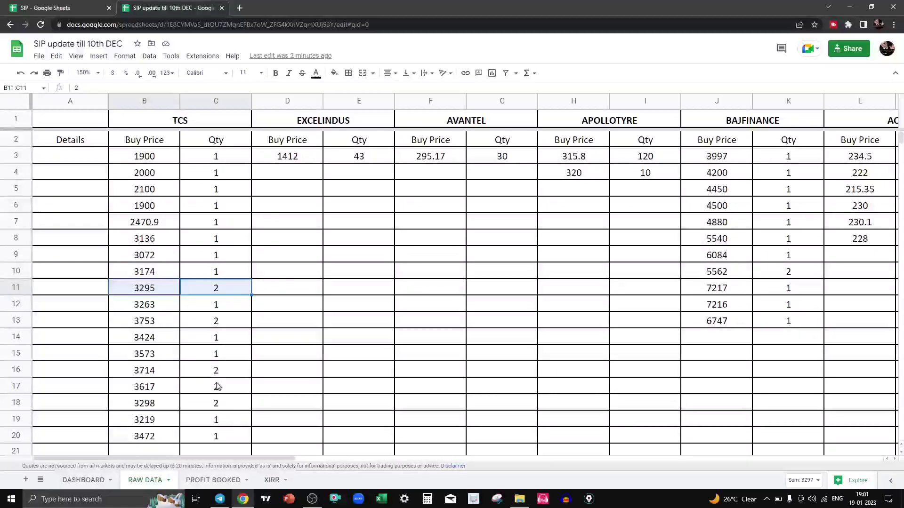
scroll(217, 387, down, 1)
click(213, 352)
scroll(195, 397, down, 2)
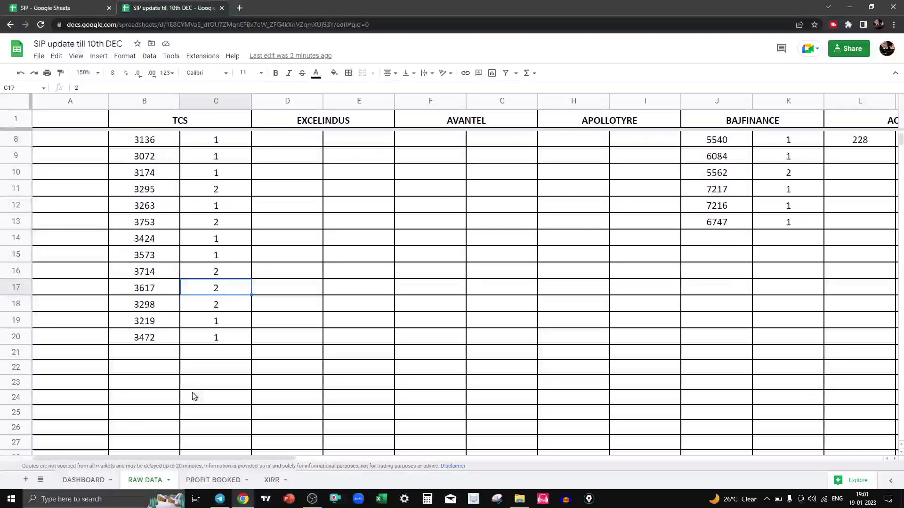
Step: Examine the TCS summary rows, including the total quantity formula in B41 and the Total Invested row
scroll(193, 395, down, 7)
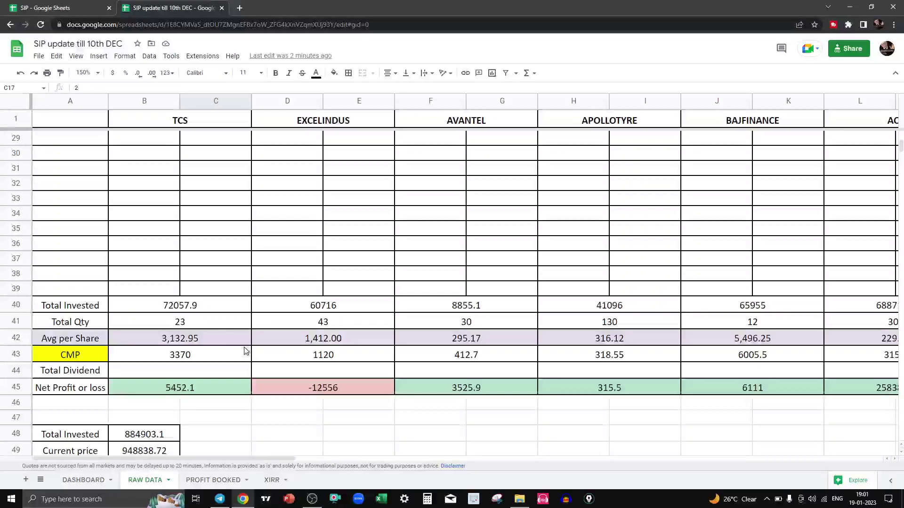
click(177, 326)
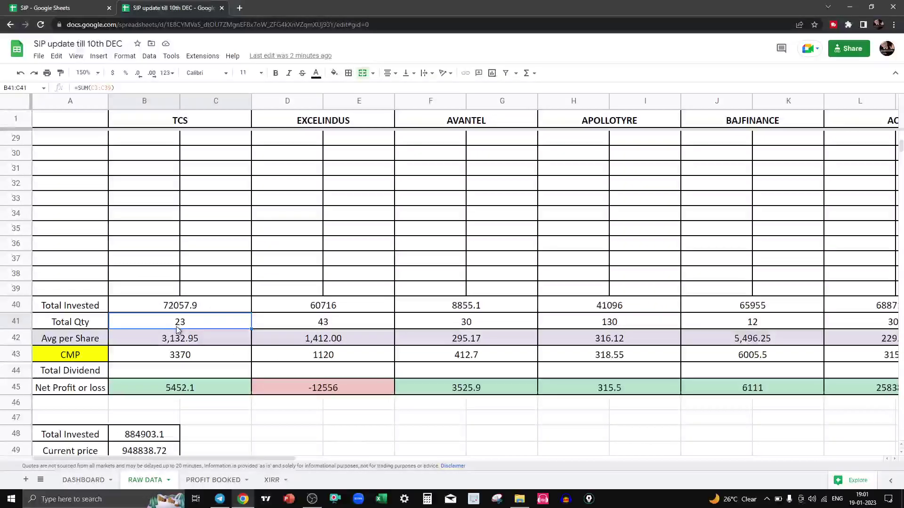
click(83, 306)
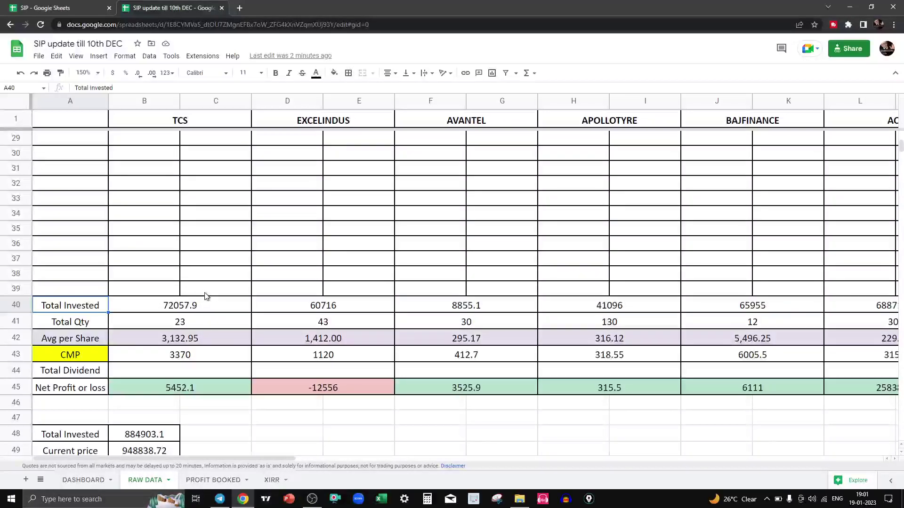
scroll(172, 222, up, 5)
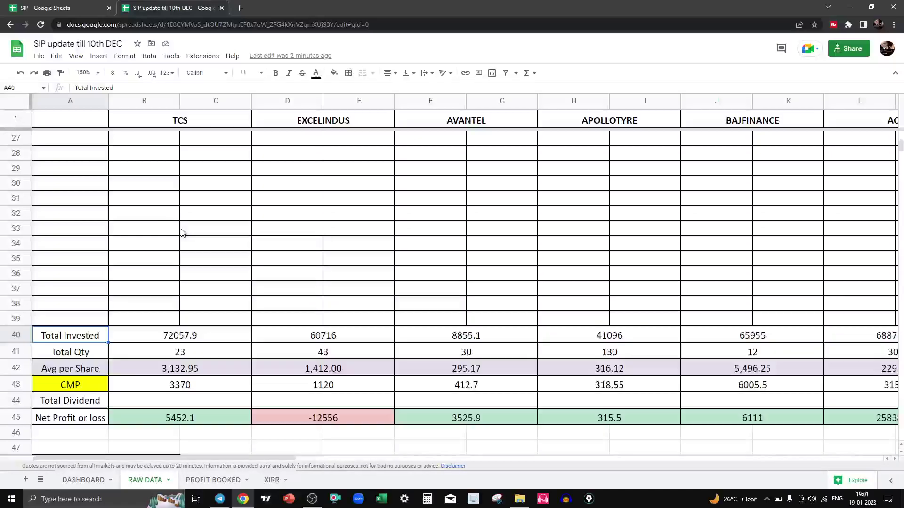
scroll(185, 234, down, 4)
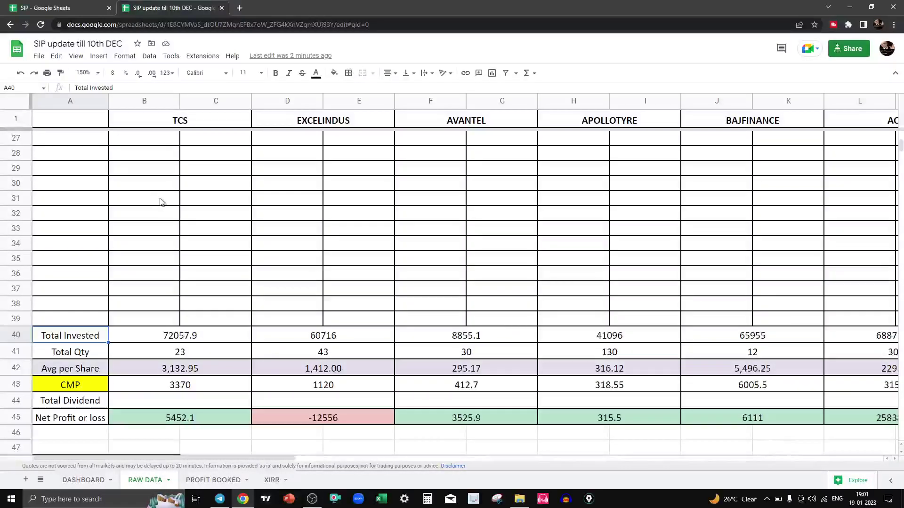
Step: Enter a TCS purchase in row 31 with buy price 3350 and quantity 2
key(Up)
key(Up)
key(Up)
key(Up)
key(Up)
key(Up)
key(Up)
key(Up)
key(Up)
key(Right)
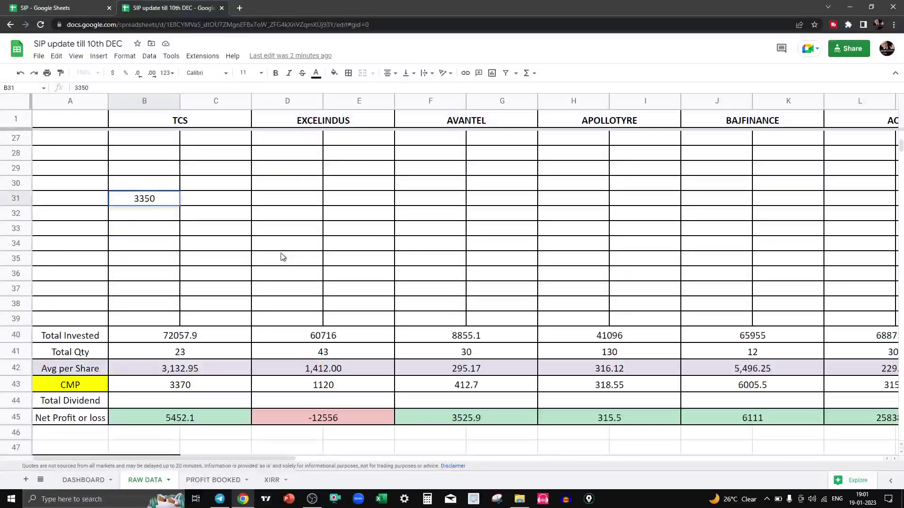
key(Tab)
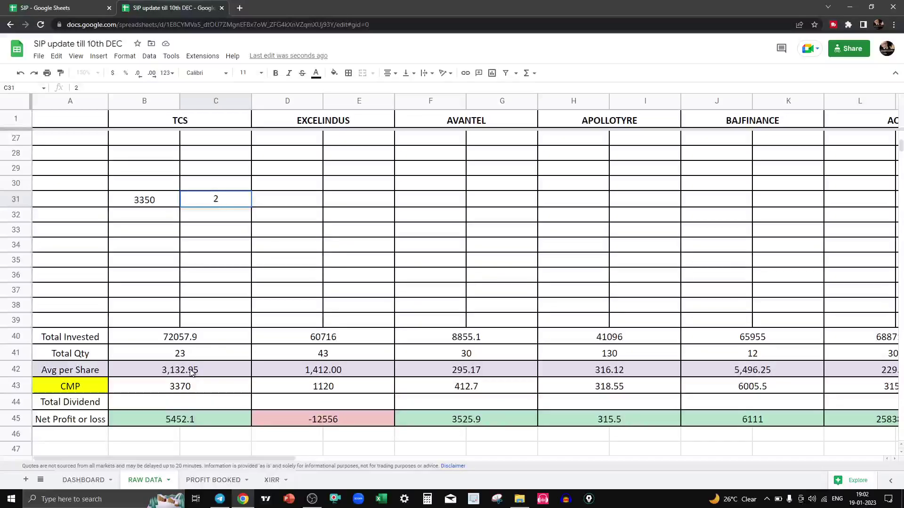
key(Return)
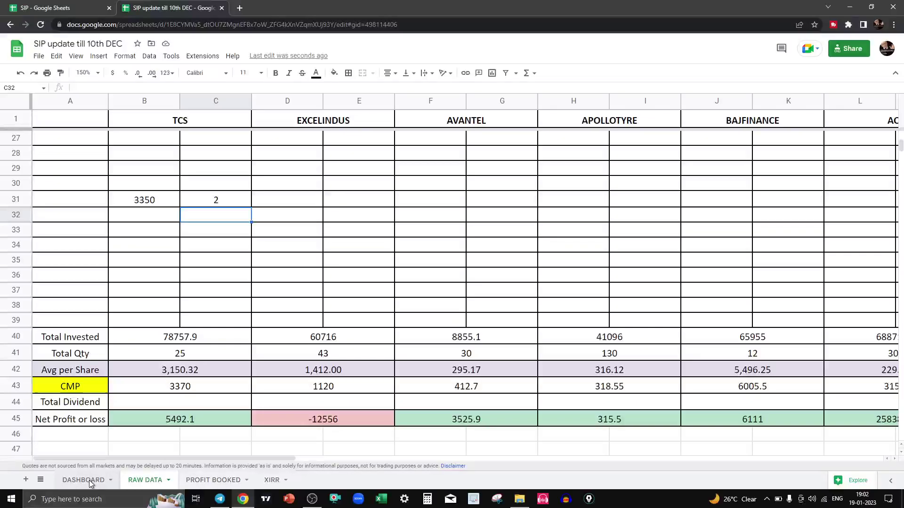
Step: Check the TCS row on the dashboard, and delete the sample purchase from B31:C31 on the RAW DATA sheet
click(91, 483)
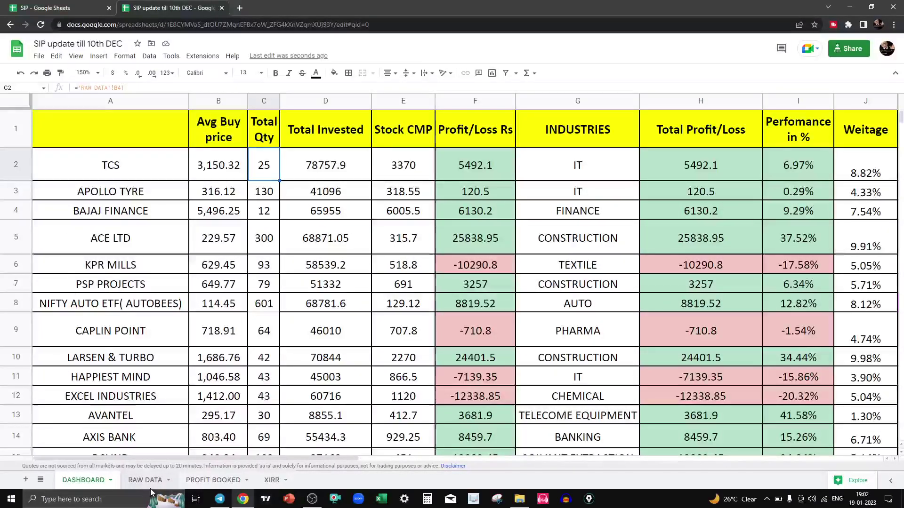
click(146, 481)
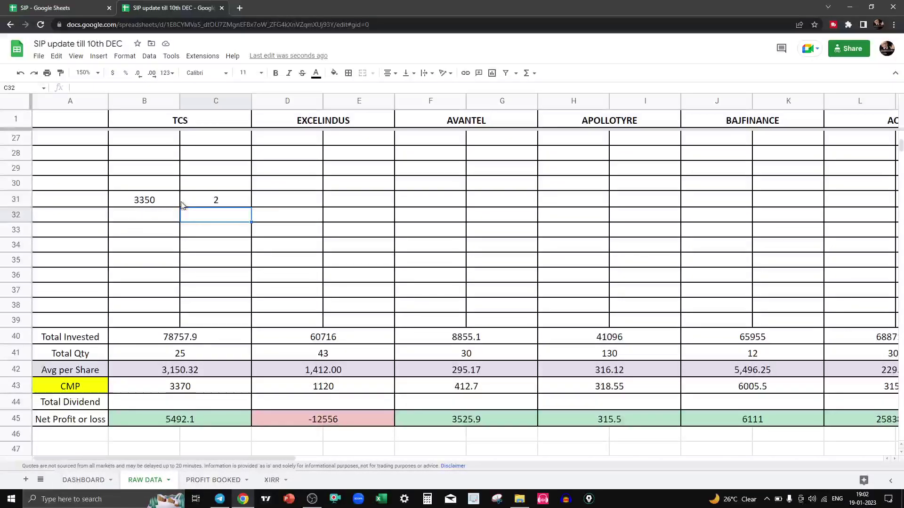
drag(178, 203, 198, 206)
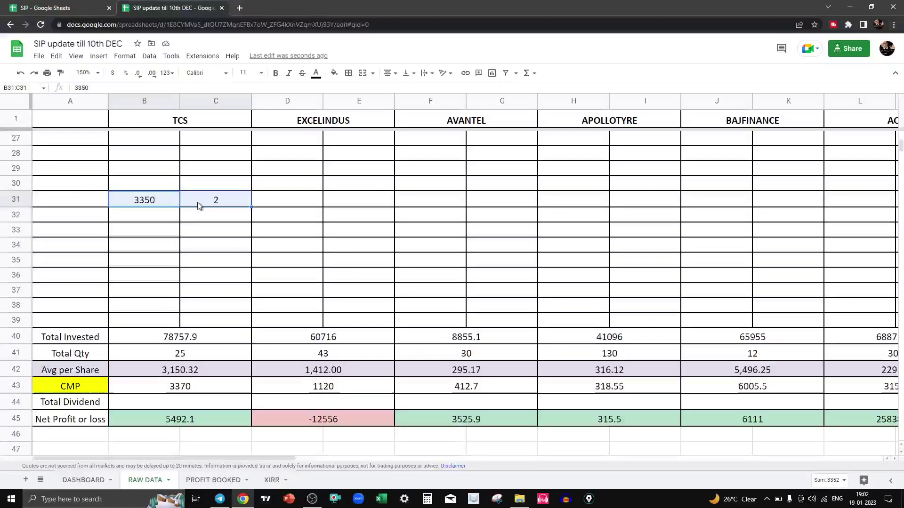
key(Delete)
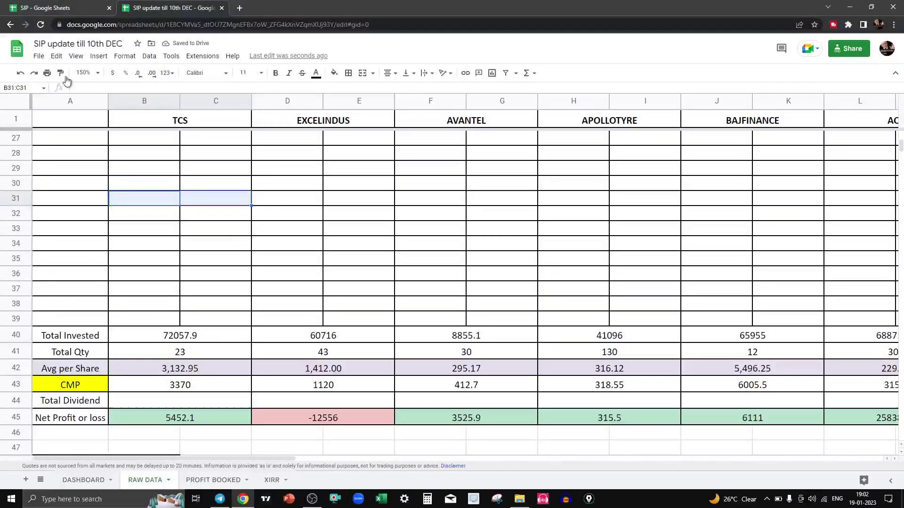
Step: Set the RAW DATA zoom to 100% and look across the purchase columns of all the stocks through LINCOLN
click(89, 73)
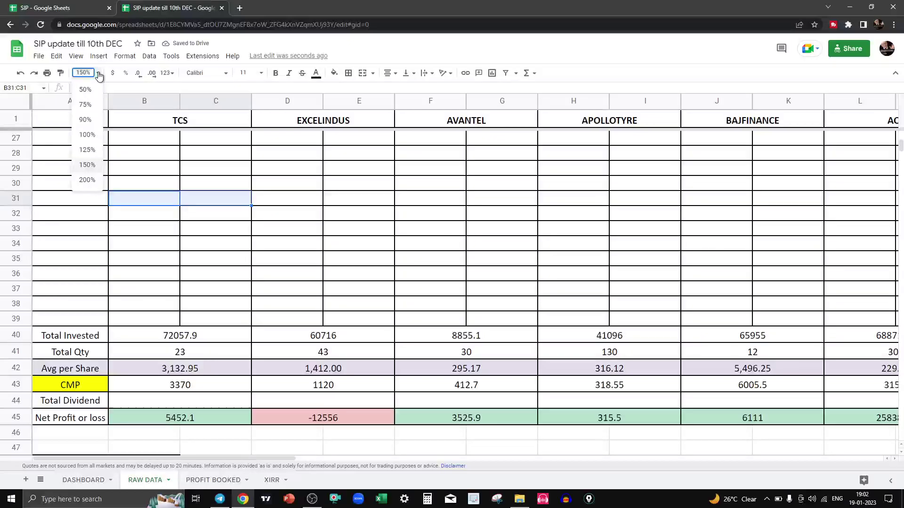
click(92, 140)
scroll(523, 304, up, 5)
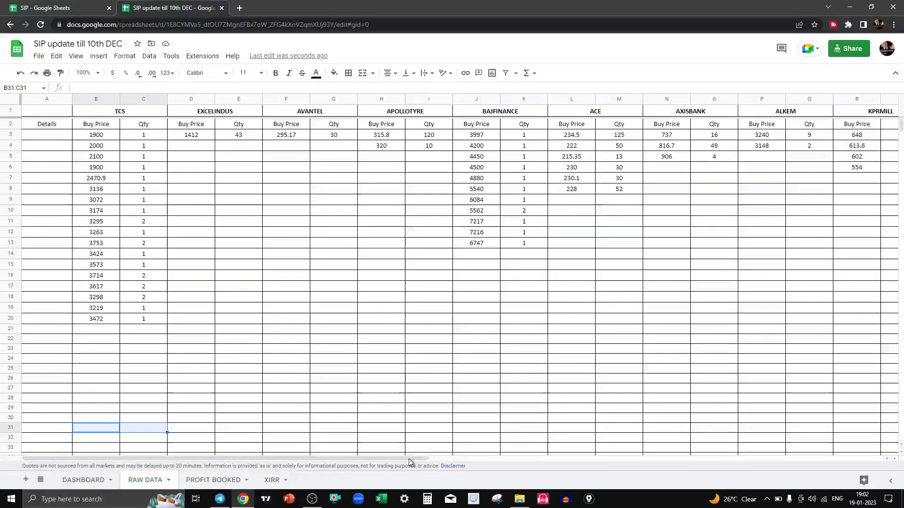
drag(399, 459, 870, 468)
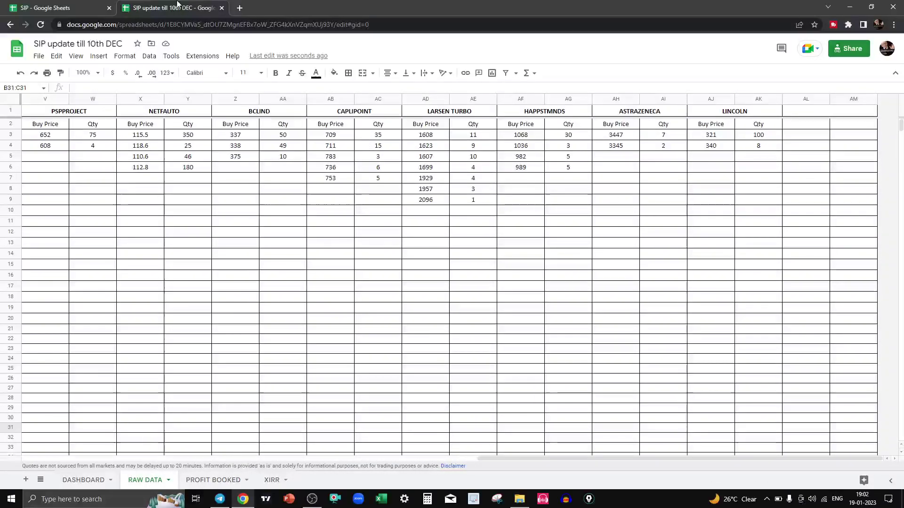
Step: Switch to the SIP spreadsheet and examine the dashboard's stock rows A2:K4 and the SIP amount in N2
click(57, 7)
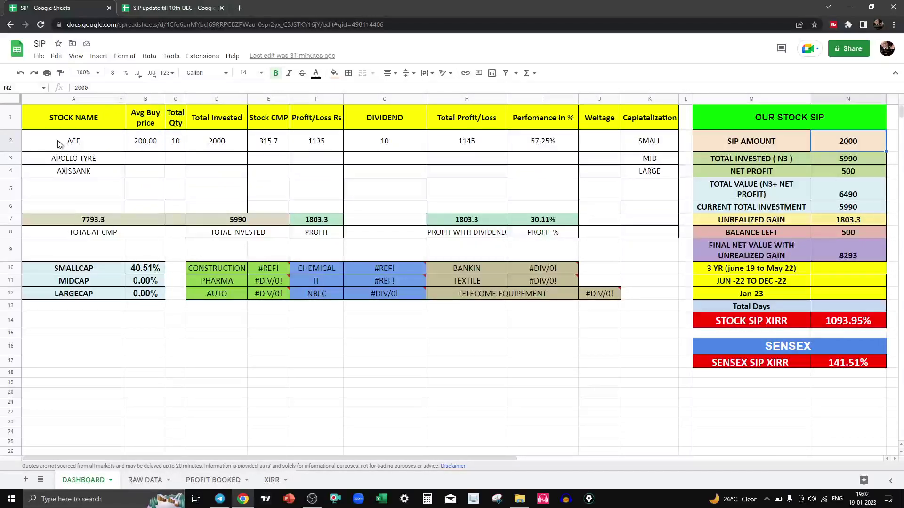
drag(74, 141, 649, 170)
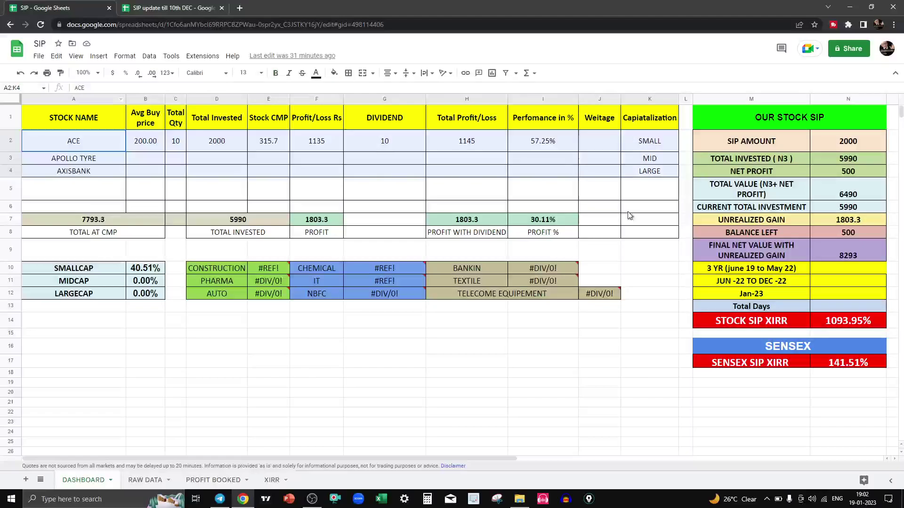
click(599, 392)
click(847, 141)
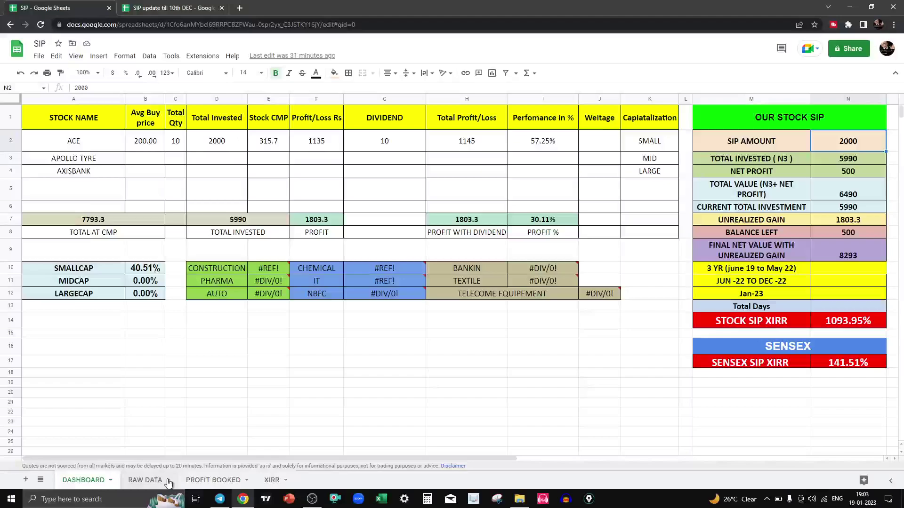
Step: Show the RAW DATA sheet of the SIP spreadsheet at 125% zoom
click(145, 480)
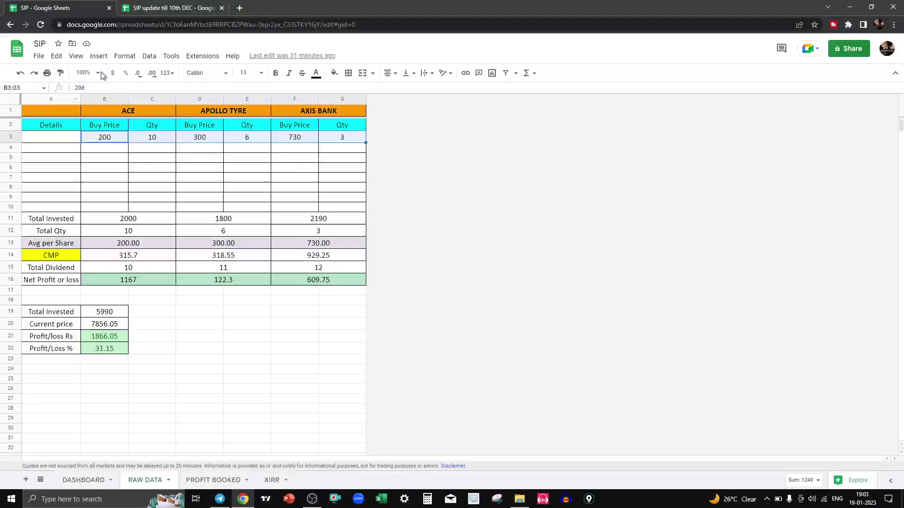
click(85, 73)
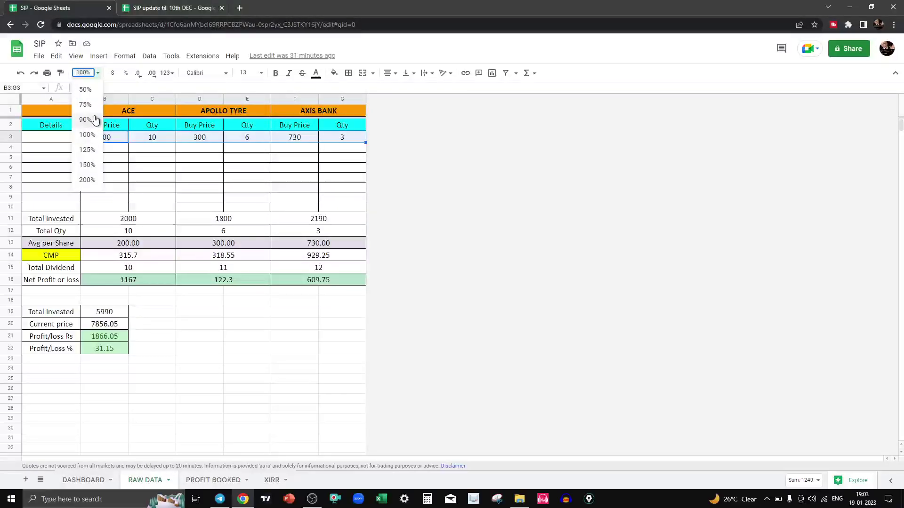
click(88, 150)
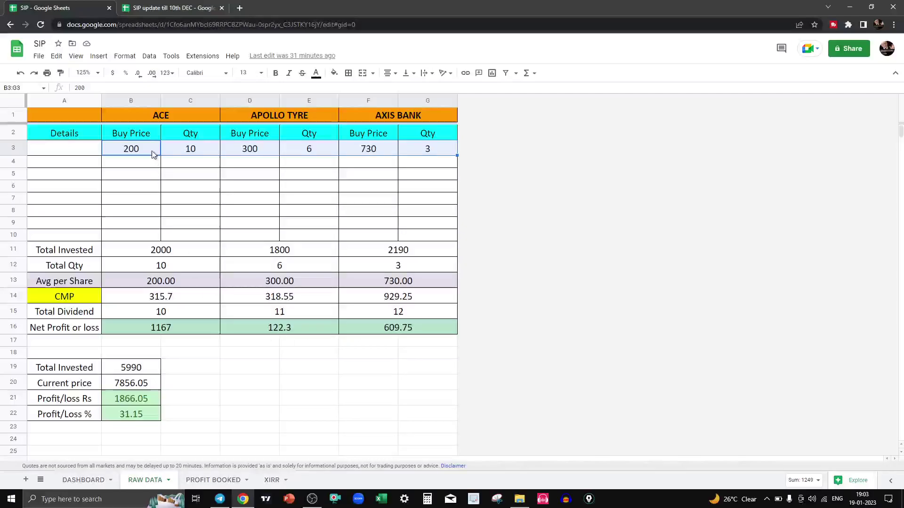
Step: Examine the ACE heading, its buy price and quantity in row 3, and the empty purchase cell B4 below
click(188, 115)
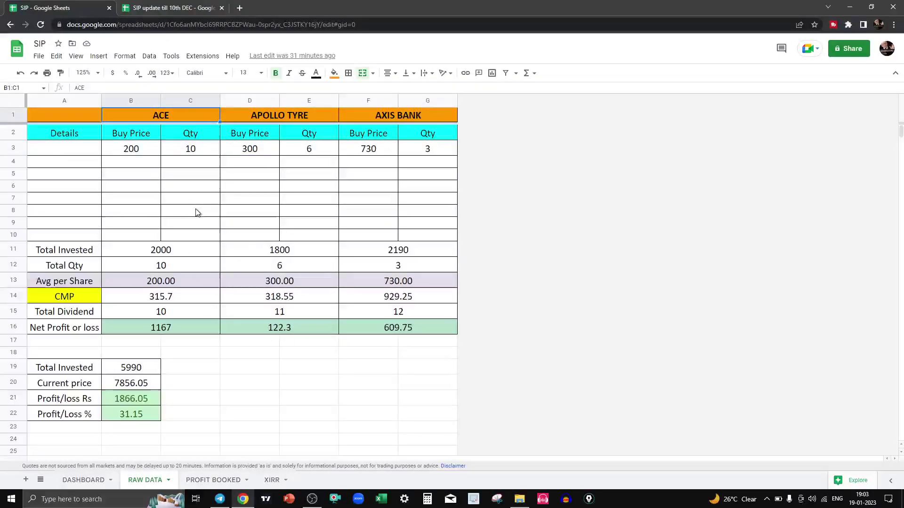
click(149, 152)
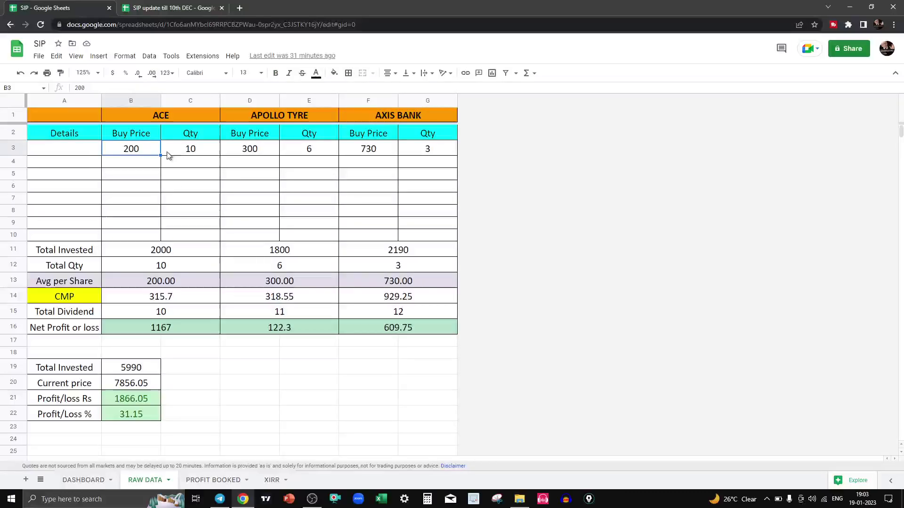
click(192, 152)
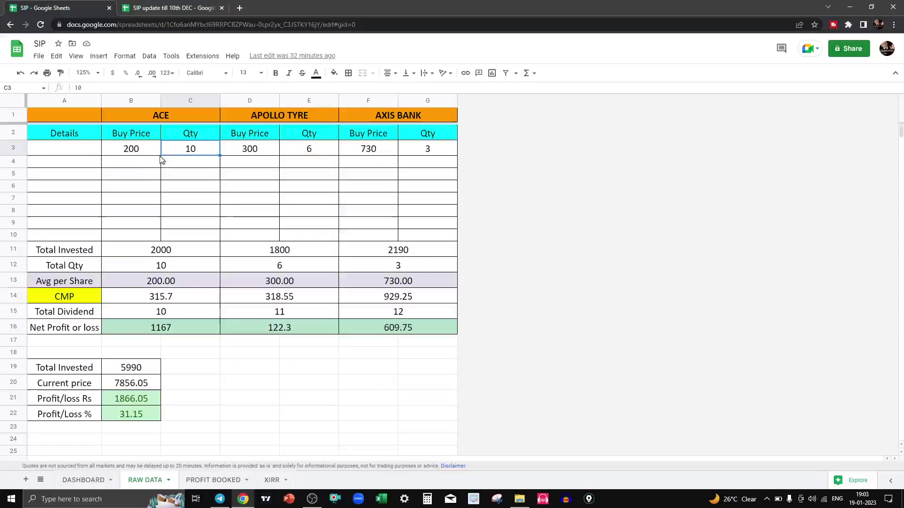
click(169, 116)
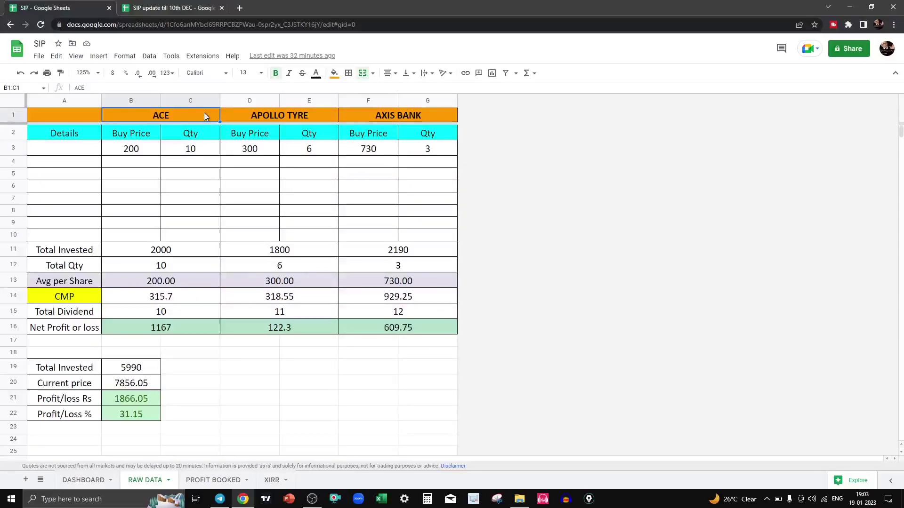
key(Down)
key(Down)
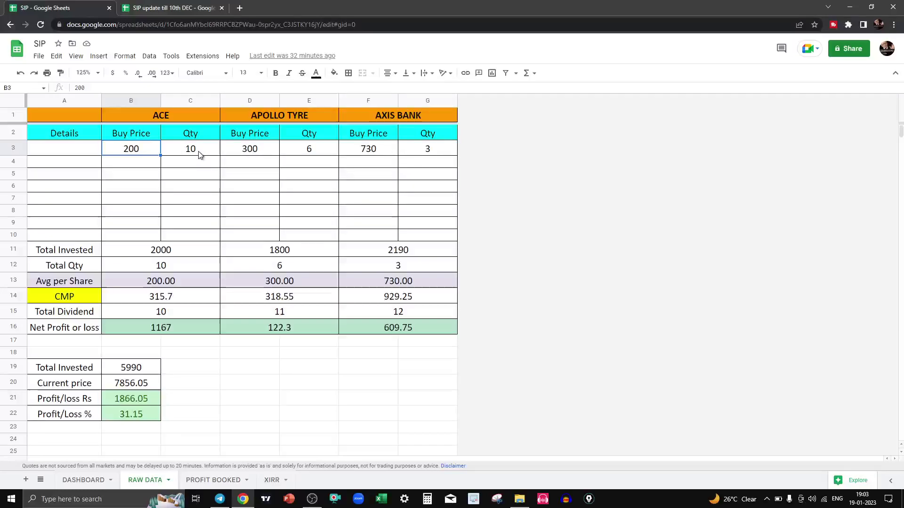
click(137, 168)
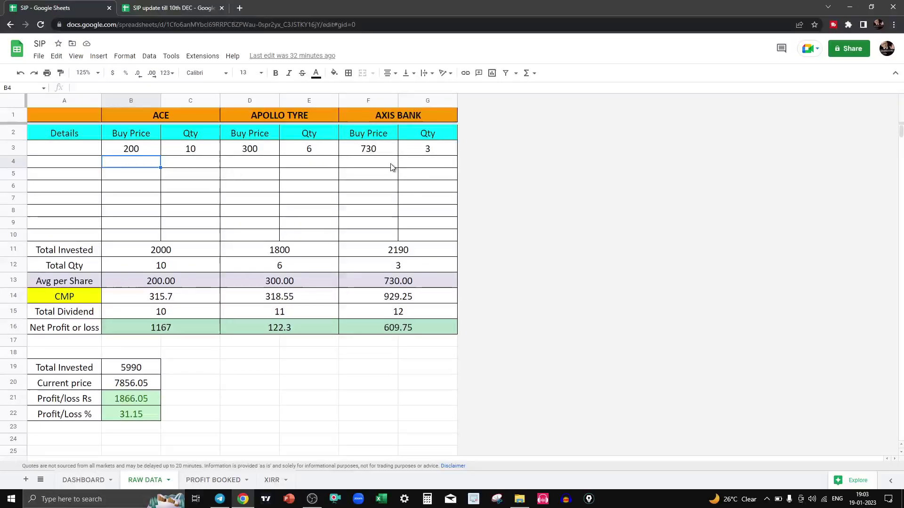
Step: Examine the SIP amounts in column C of the XIRR sheet and the XIRR formula in C12
click(273, 479)
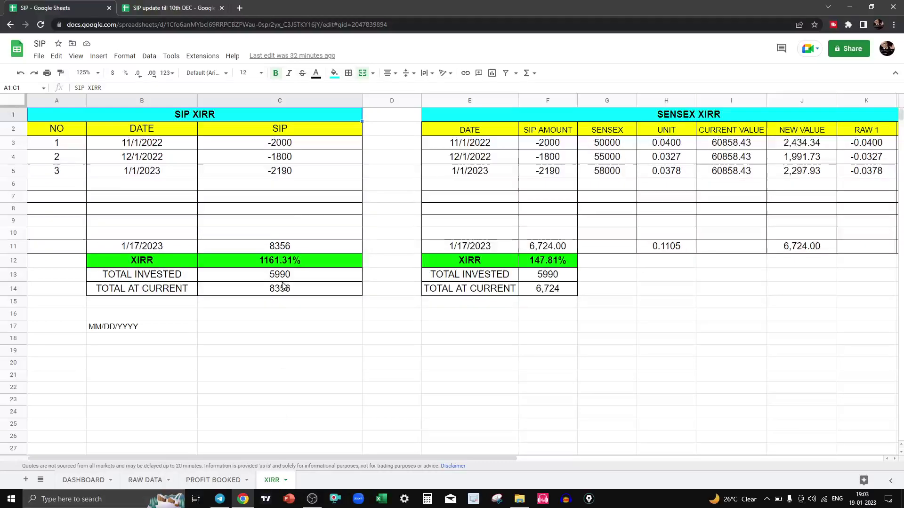
drag(271, 142, 275, 160)
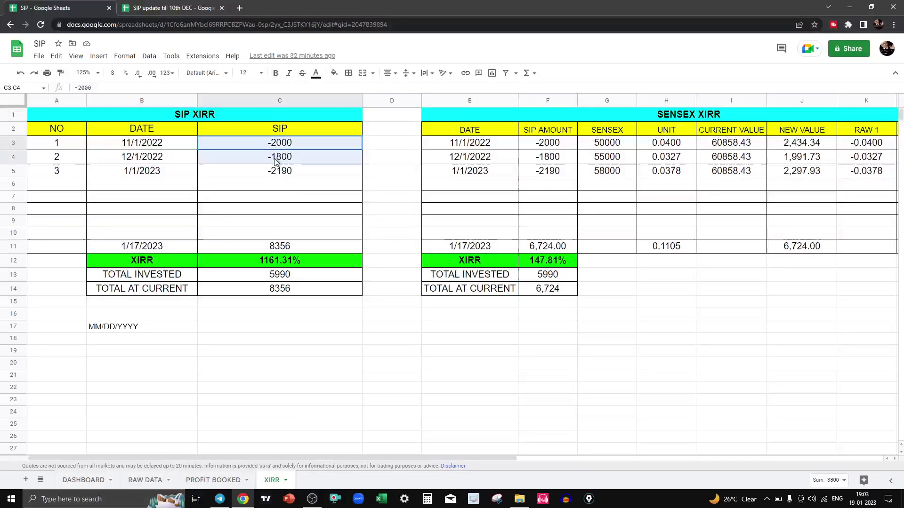
click(292, 226)
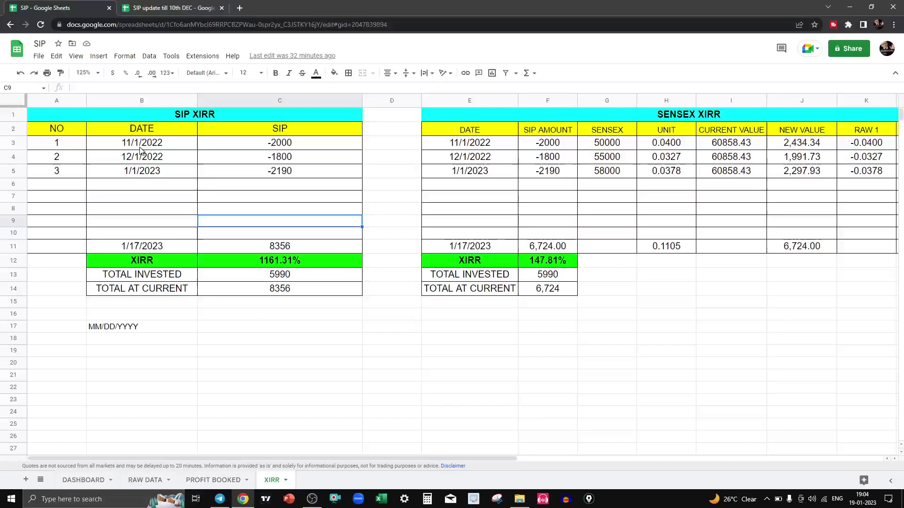
click(294, 146)
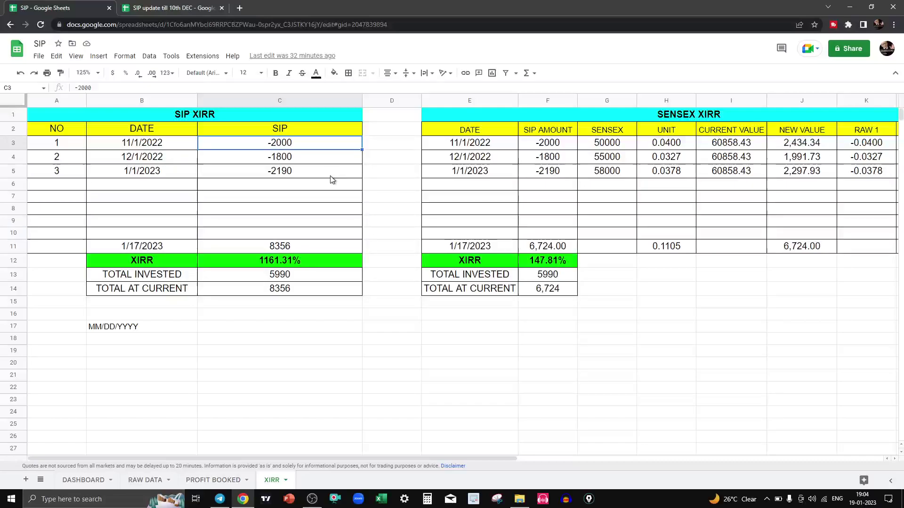
click(279, 159)
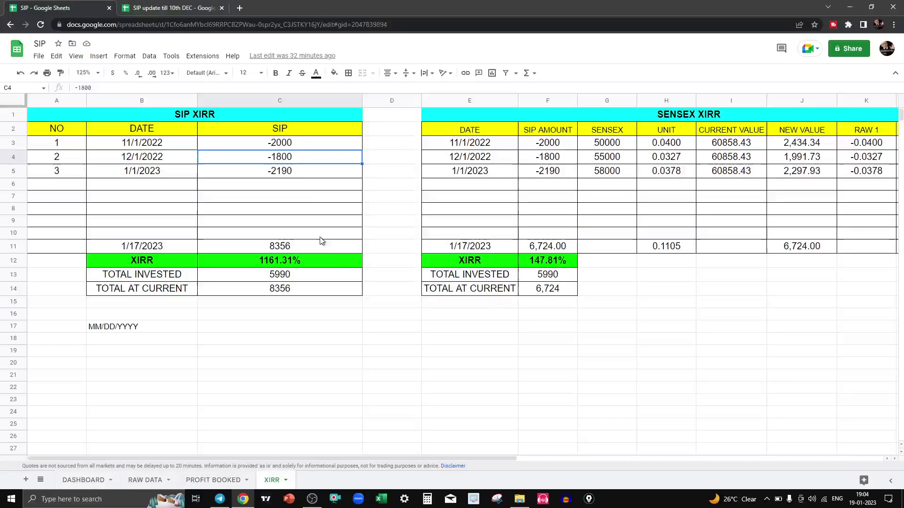
click(298, 261)
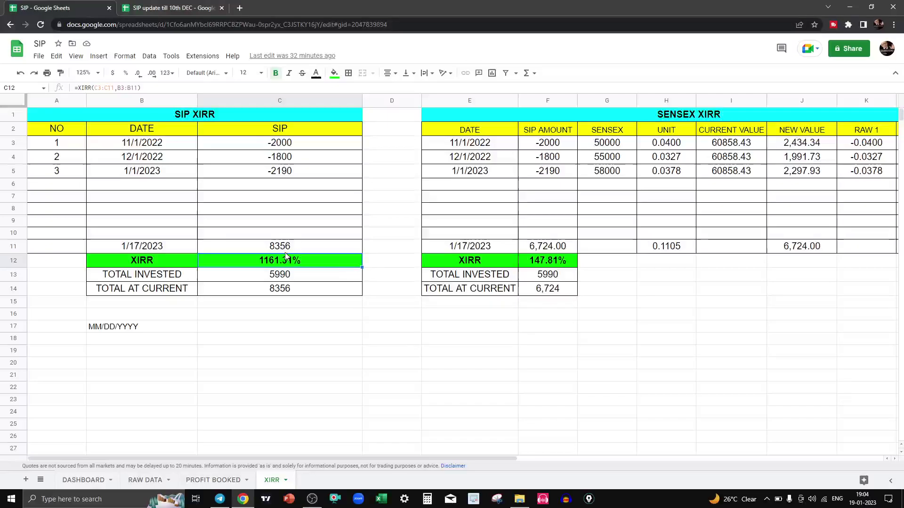
Step: Inspect the SIP dates in B3:B5 and the first SIP amount in C3
click(149, 171)
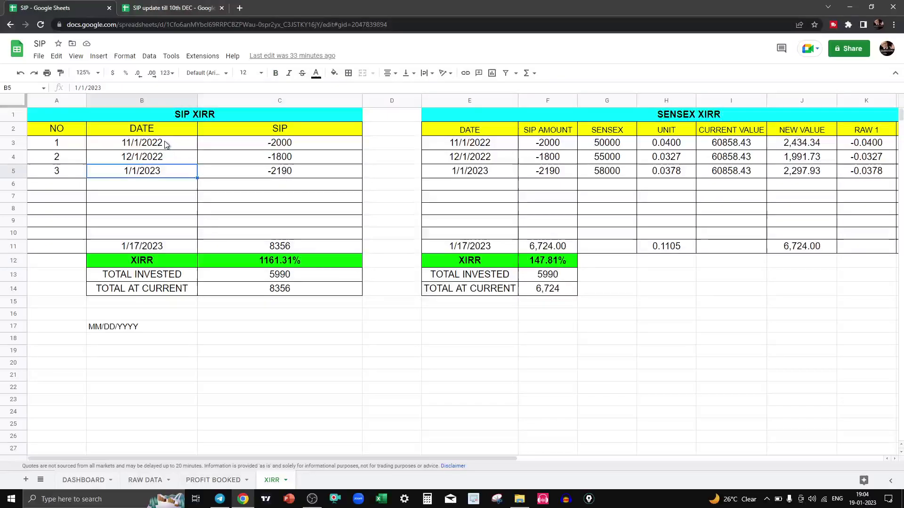
drag(166, 144, 168, 161)
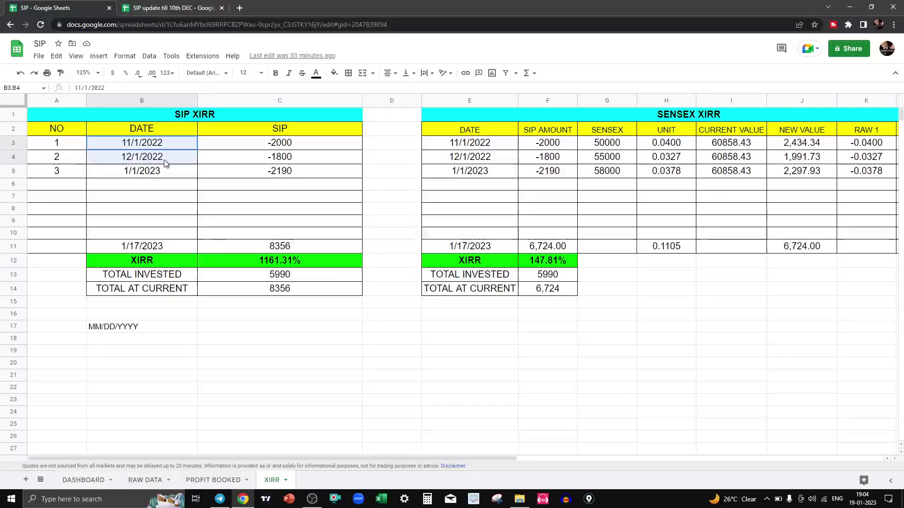
click(272, 144)
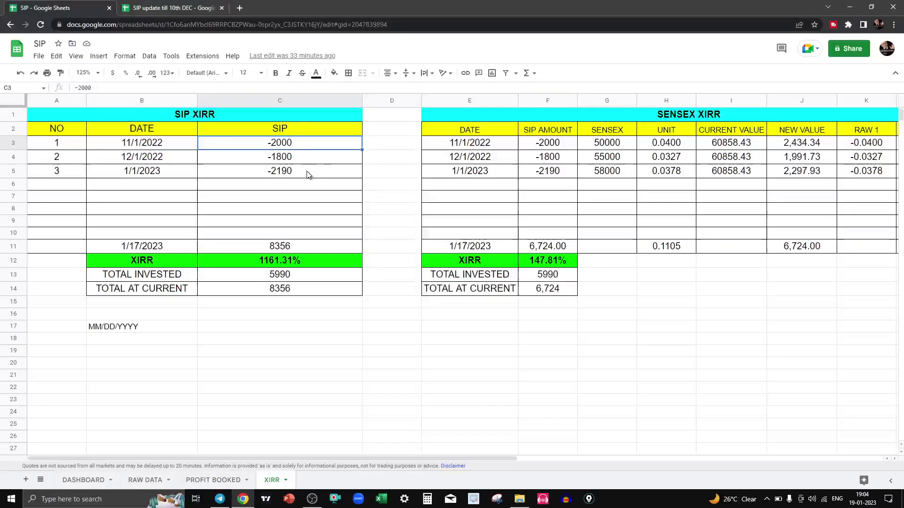
Step: Try entering -1897 as a SIP amount in cell C7 of the SIP XIRR table
click(273, 197)
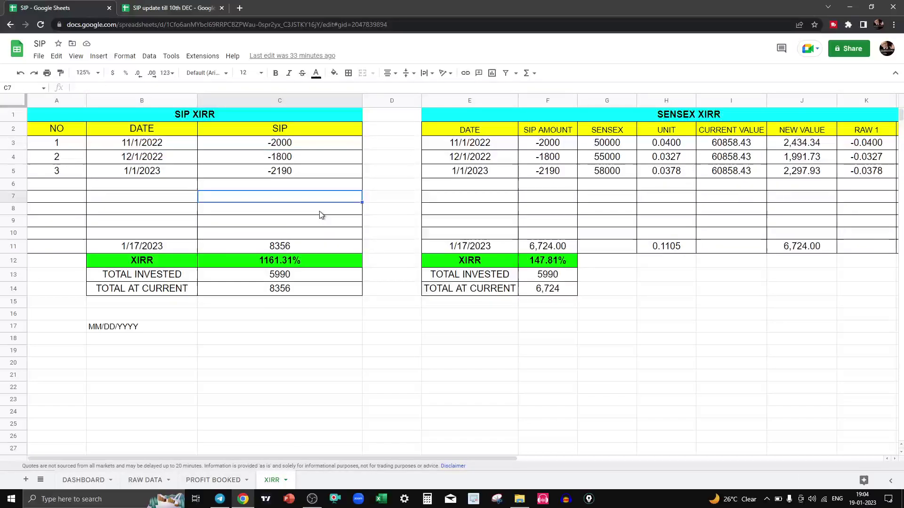
text(-)
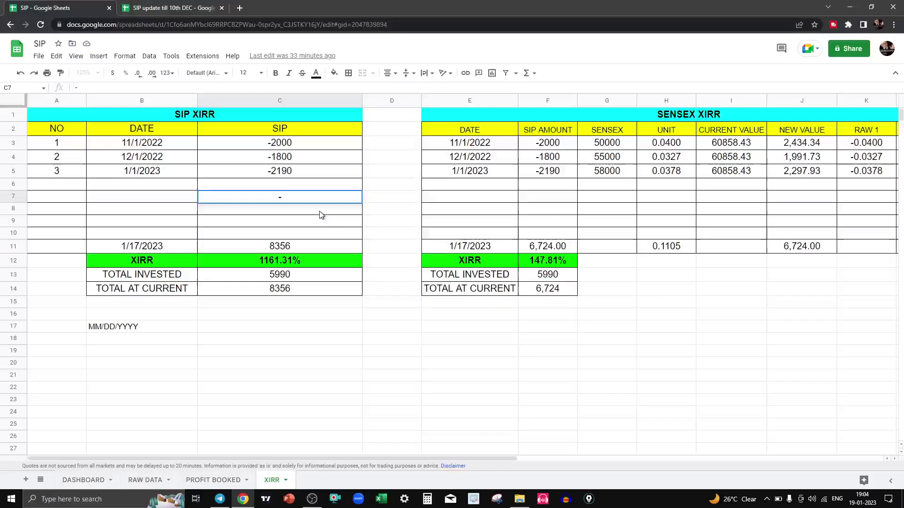
text(1897)
key(BackSpace)
key(BackSpace)
key(BackSpace)
click(304, 148)
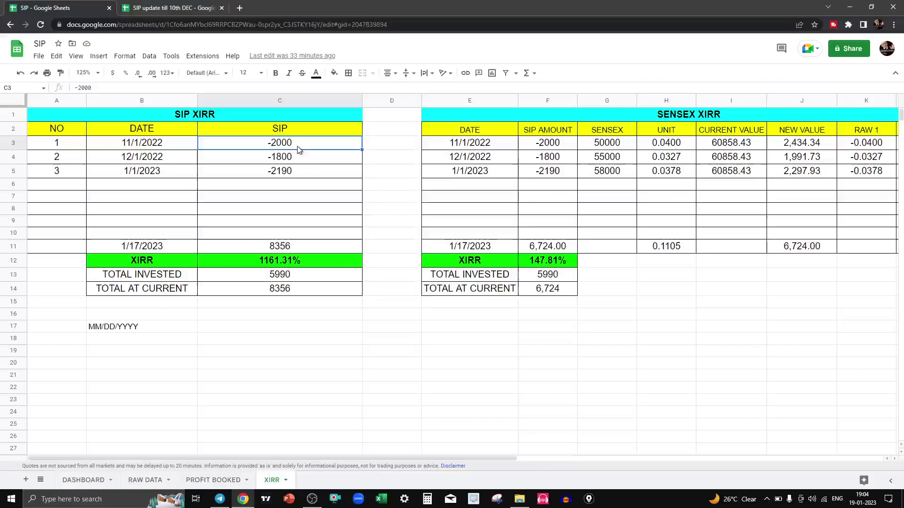
Step: Check the dashboard, and review ACE's purchase in B3:C3 and the empty rows below it on RAW DATA
click(88, 481)
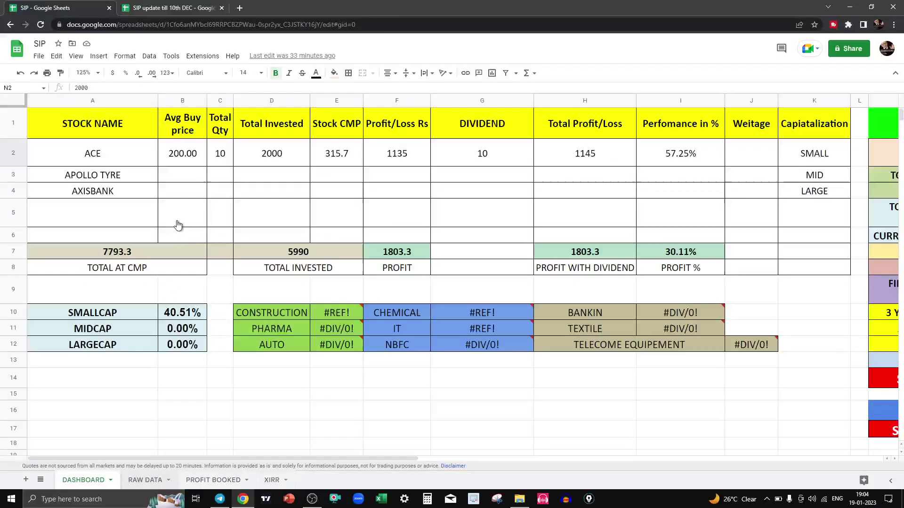
click(146, 481)
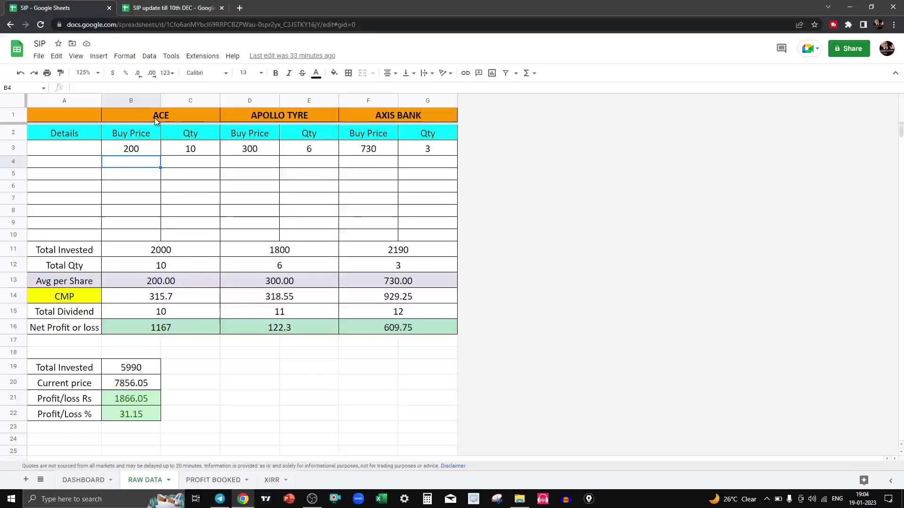
drag(136, 149, 190, 153)
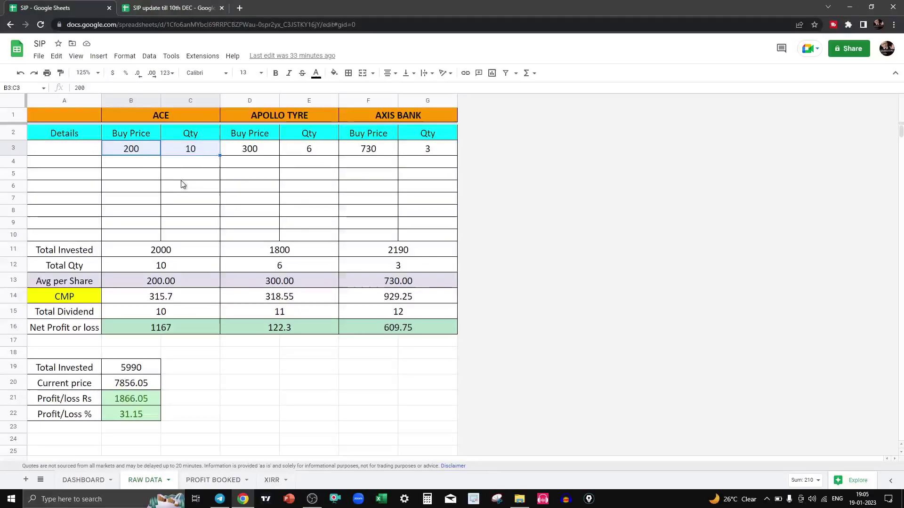
key(Down)
key(Down)
key(Down)
key(Down)
key(Down)
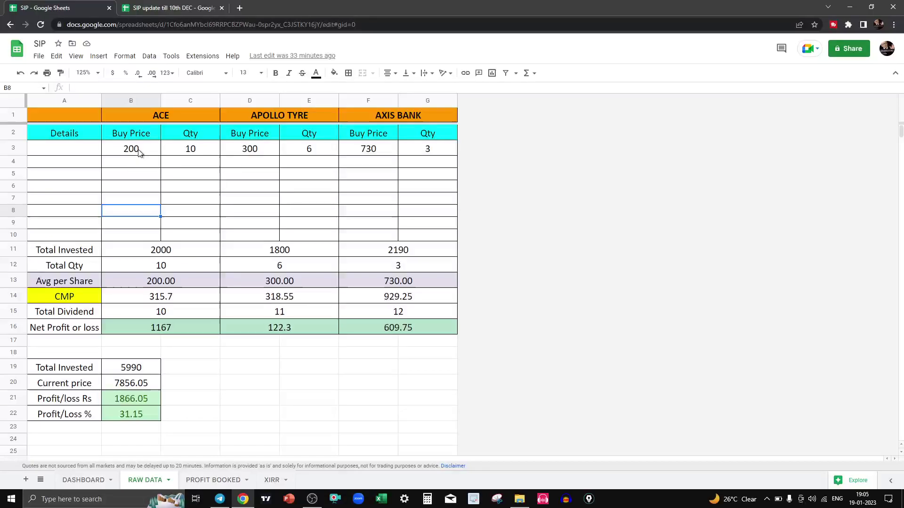
Step: Inspect ACE's buy price in B3 and the SUMPRODUCT formula behind its Total Invested in B11
click(138, 152)
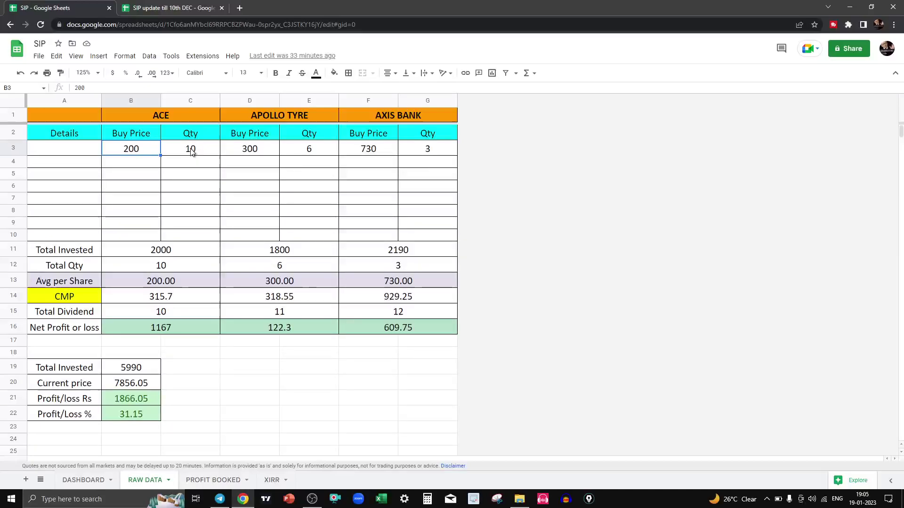
click(151, 255)
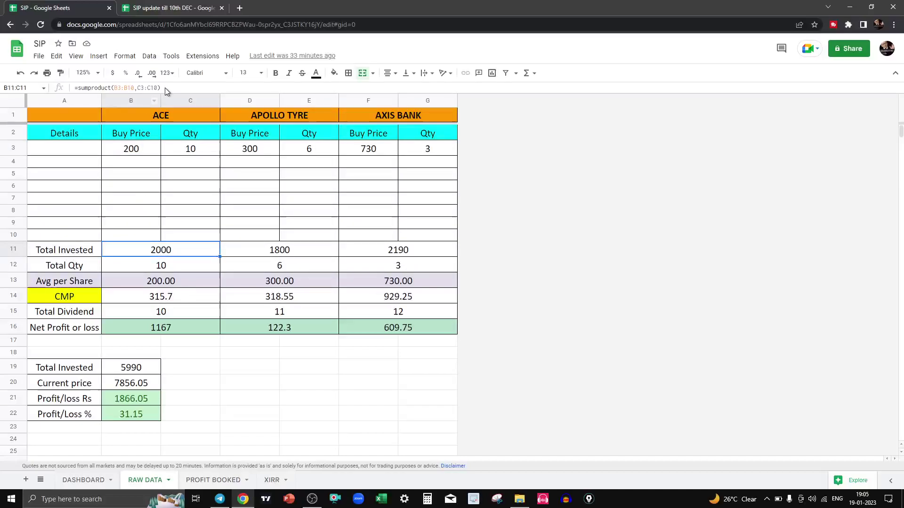
drag(158, 87, 74, 87)
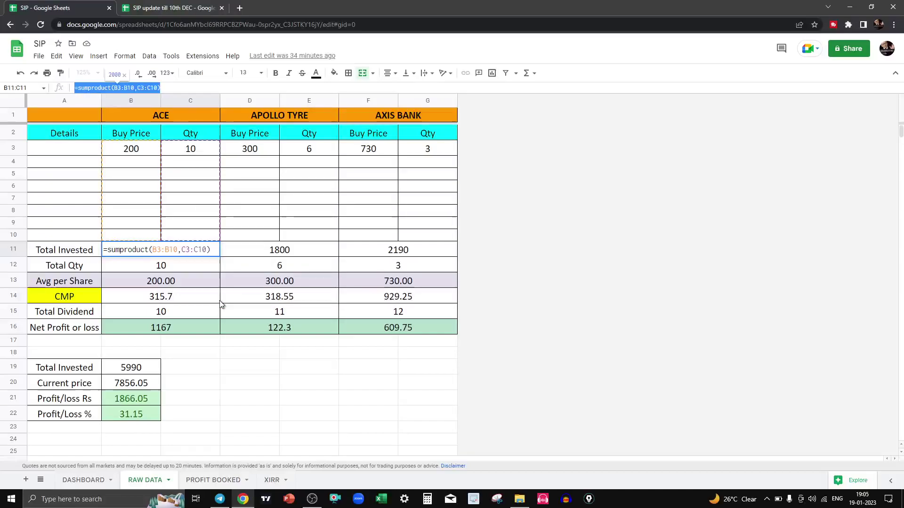
key(Escape)
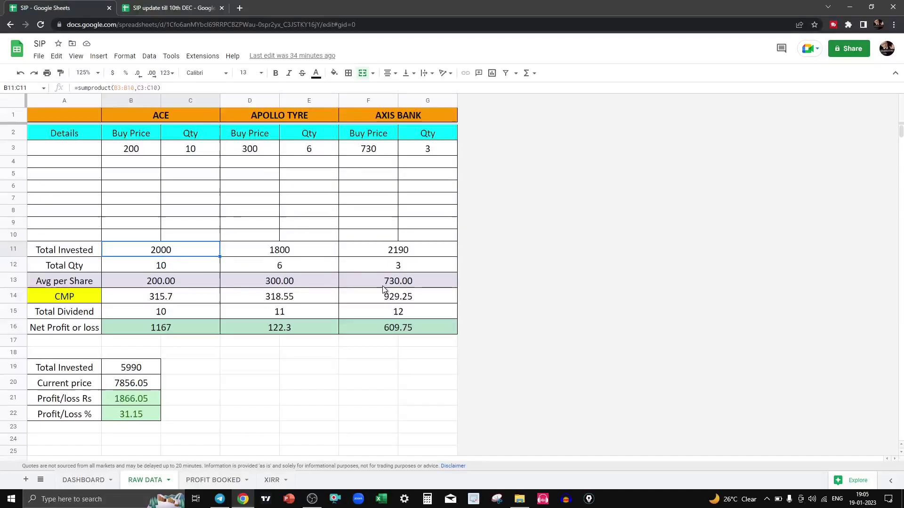
Step: Record a second ACE purchase on RAW DATA with buy price 220 in B4 and quantity 10 in C4
click(142, 164)
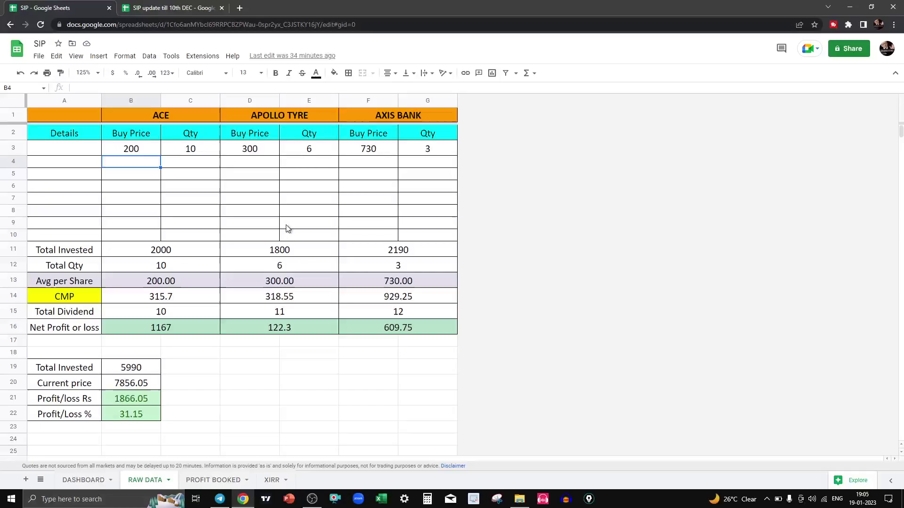
text(220)
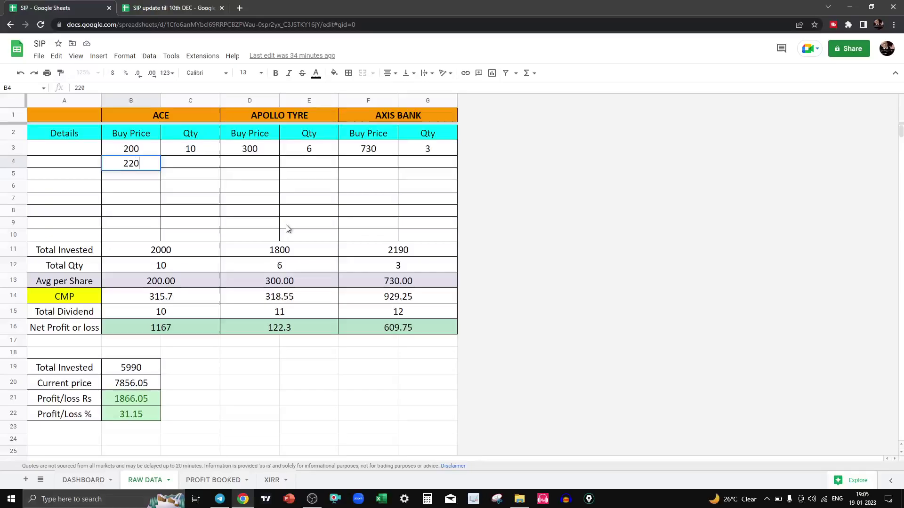
key(Tab)
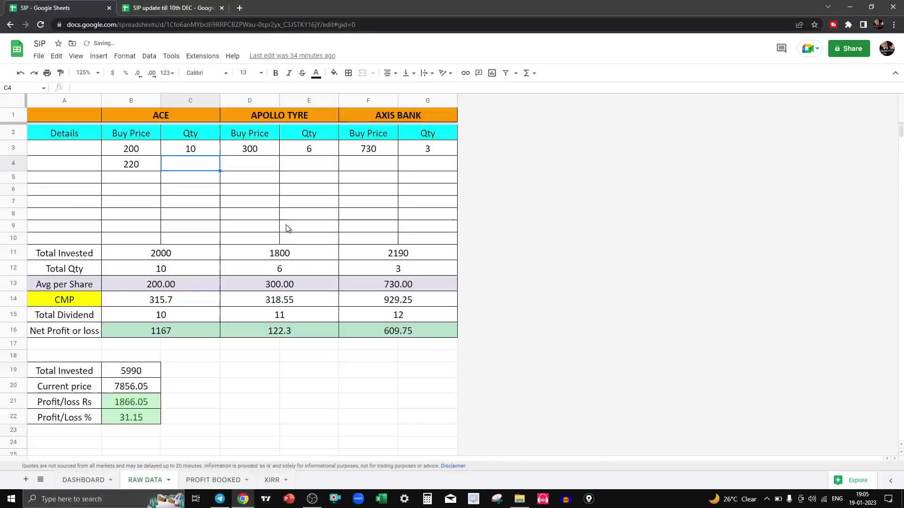
text(10)
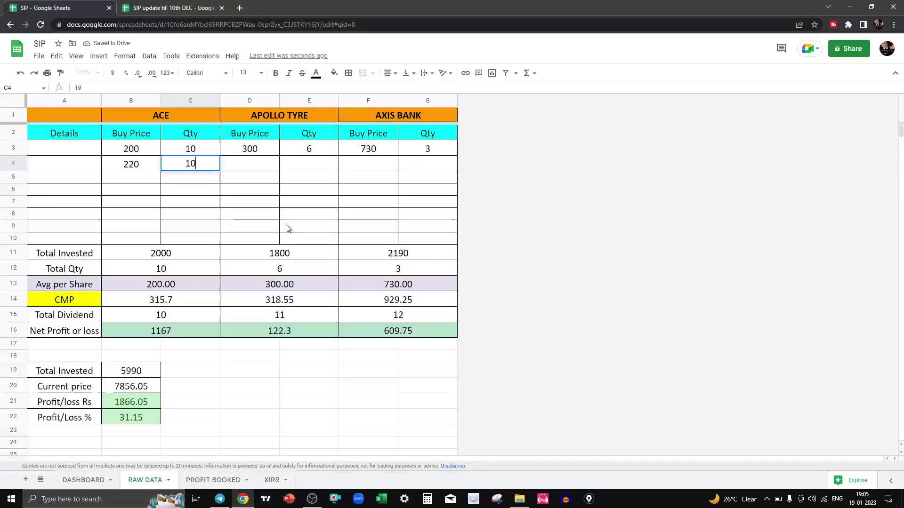
key(Return)
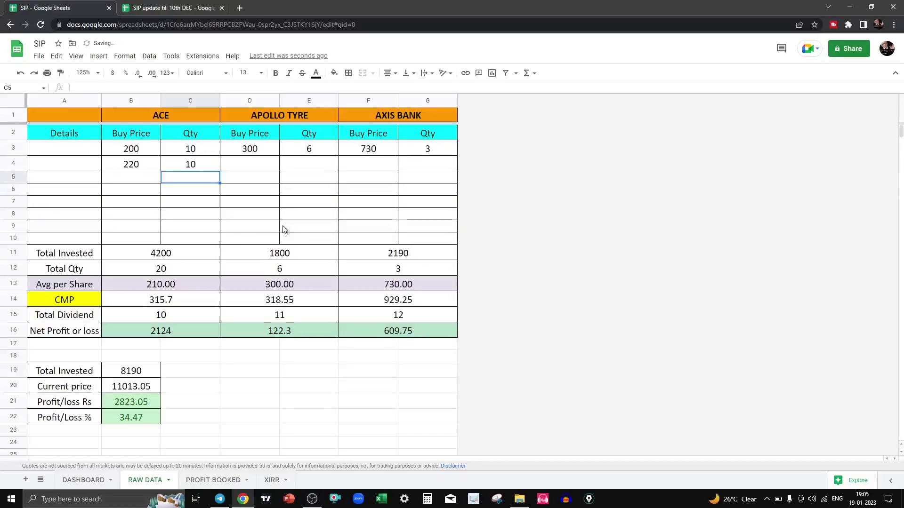
Step: Note the purchase amount 2200 in the empty cell E20 of RAW DATA
click(288, 391)
text(2200)
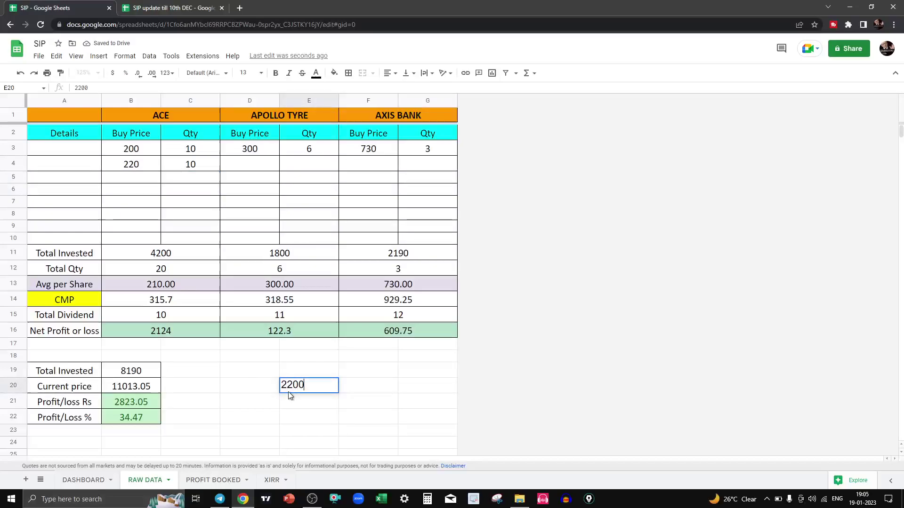
key(Return)
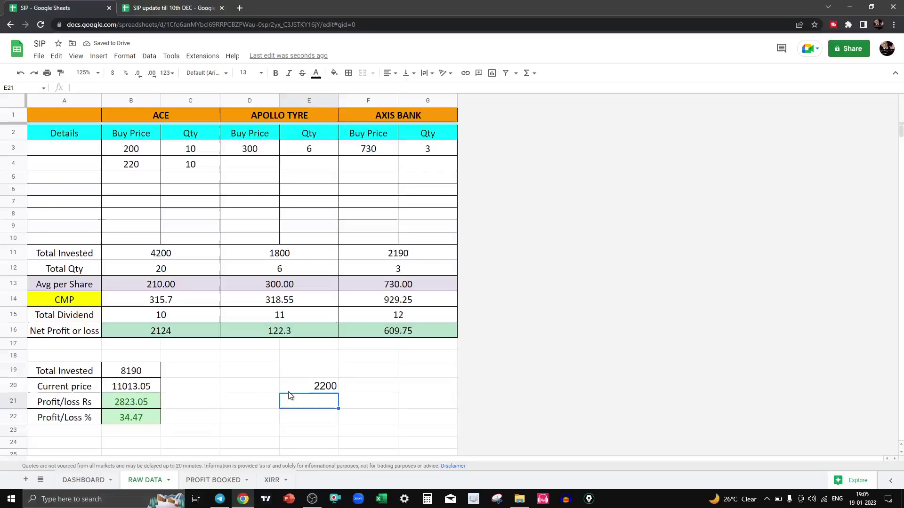
Step: Set the quantity of ACE's second purchase in C4 to 9
click(191, 168)
text(9)
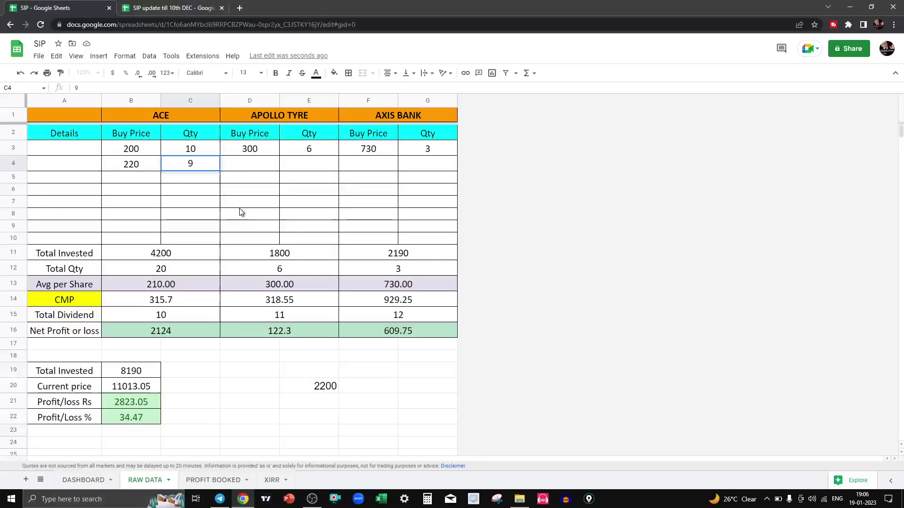
click(182, 201)
Step: Check the selection statistics for ACE's second purchase in B4:C4, and review the noted amount in E20
drag(147, 170, 191, 166)
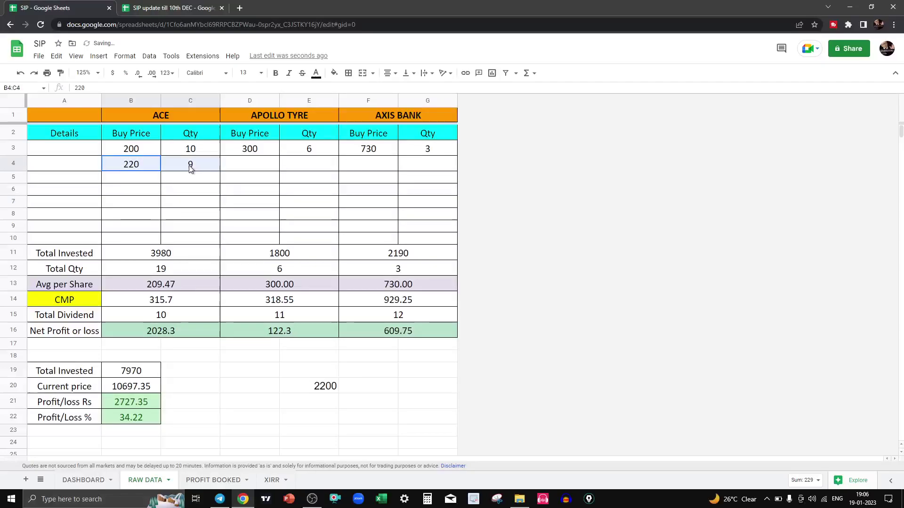
click(806, 480)
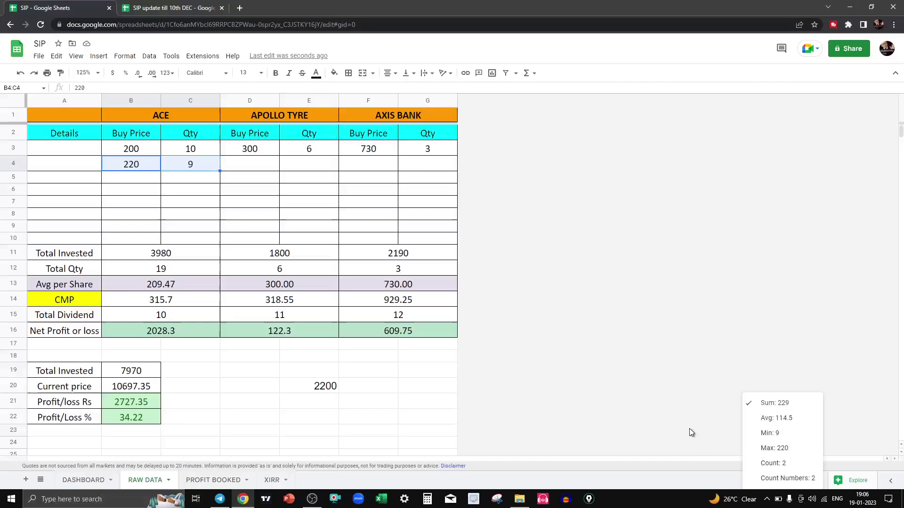
click(669, 408)
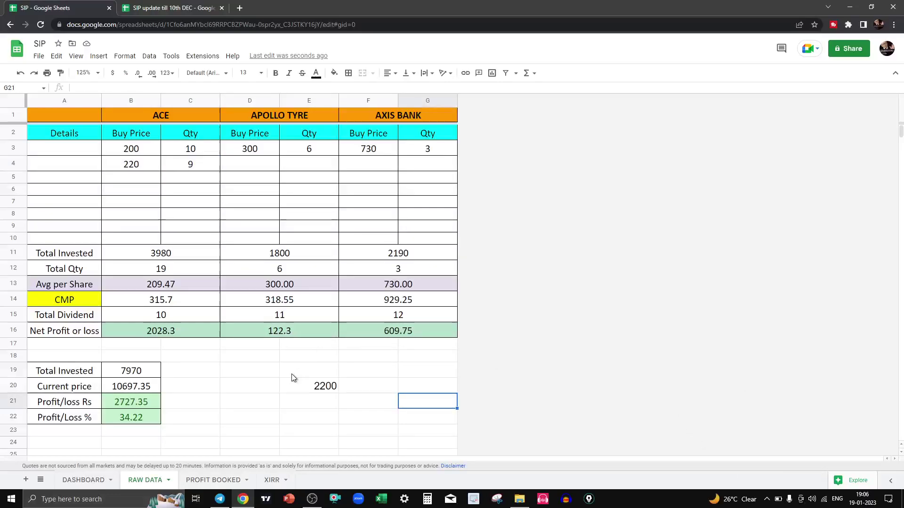
click(322, 386)
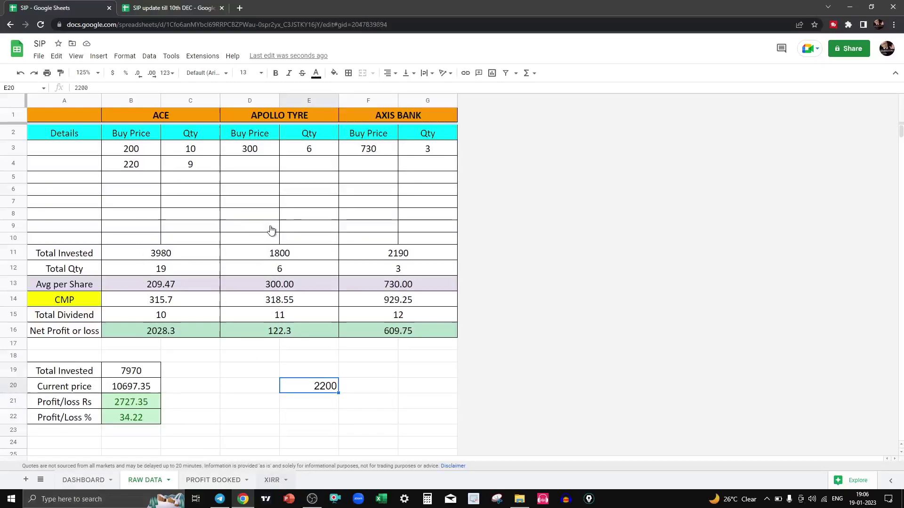
Step: Show the XIRR sheet and tick the first SIP amount, -2000, with the on-screen pen
click(272, 481)
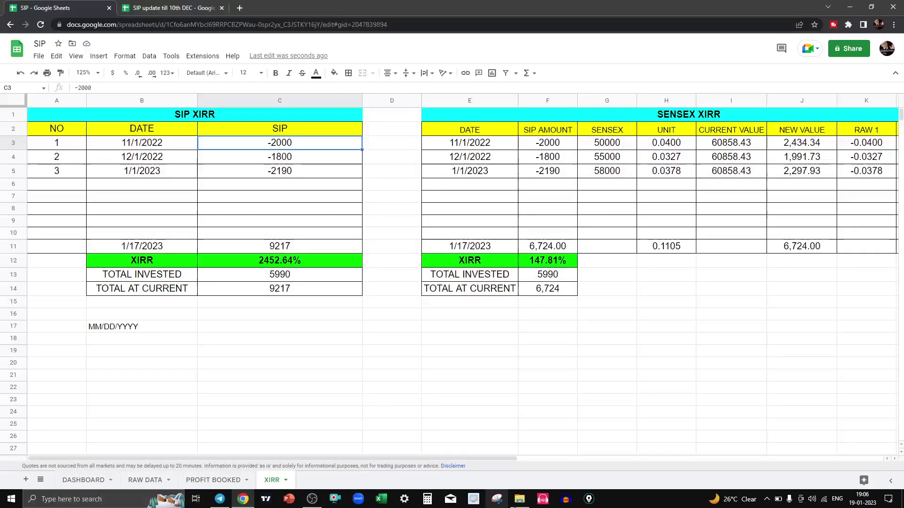
click(589, 500)
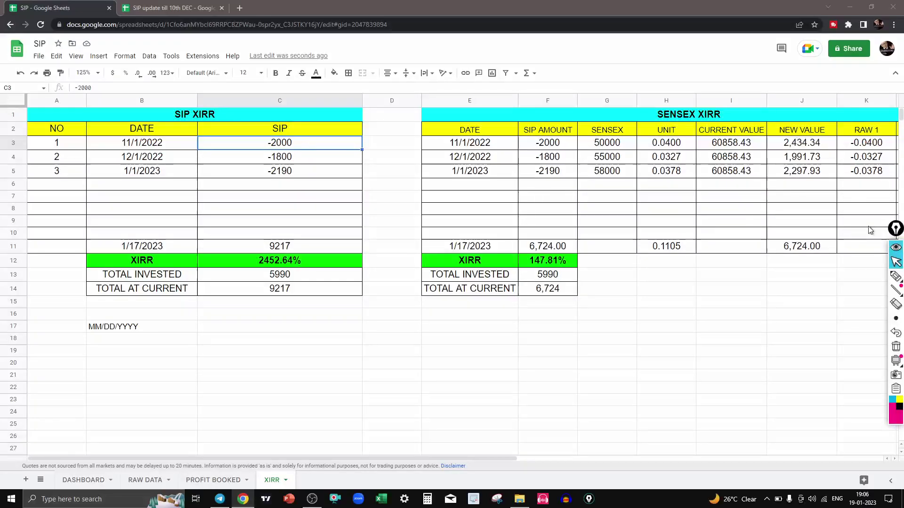
key(ctrl+shift+p)
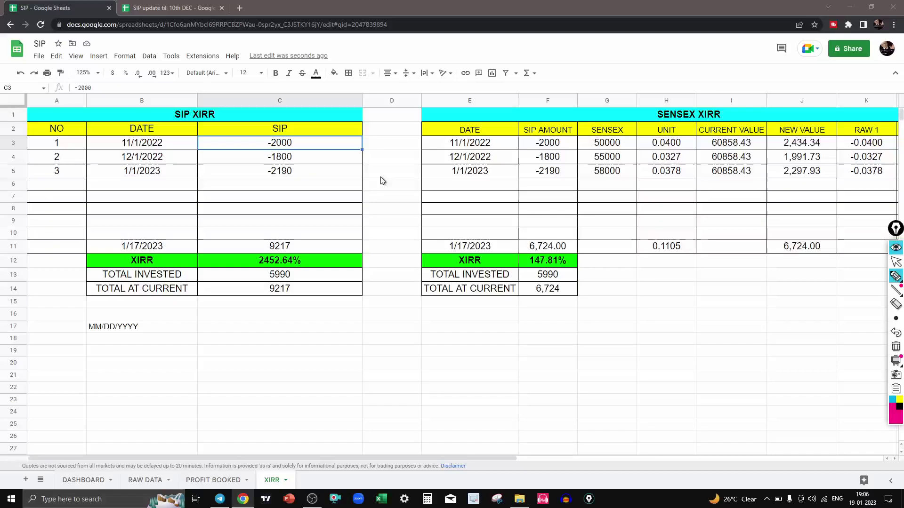
mouse_move(302, 138)
mouse_down()
mouse_move(308, 145)
mouse_move(325, 126)
mouse_up()
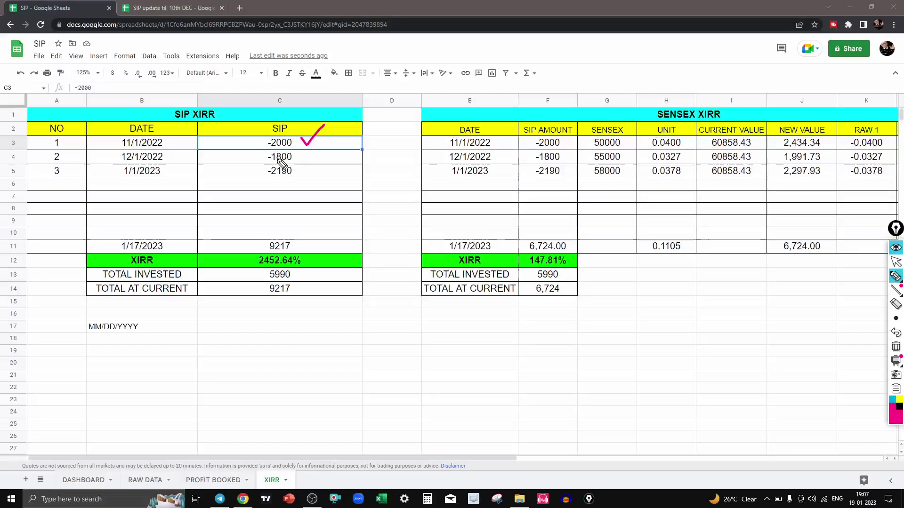
Step: Handwrite 200, 2200 and +10 beside the SIP amounts, circle -2190 in C5, and clear the pen annotations
mouse_move(379, 153)
mouse_down()
mouse_move(398, 163)
mouse_move(415, 150)
mouse_move(398, 170)
mouse_move(354, 172)
mouse_move(342, 196)
mouse_move(361, 210)
mouse_move(381, 192)
mouse_move(419, 198)
mouse_move(405, 188)
mouse_up()
drag(374, 220, 297, 197)
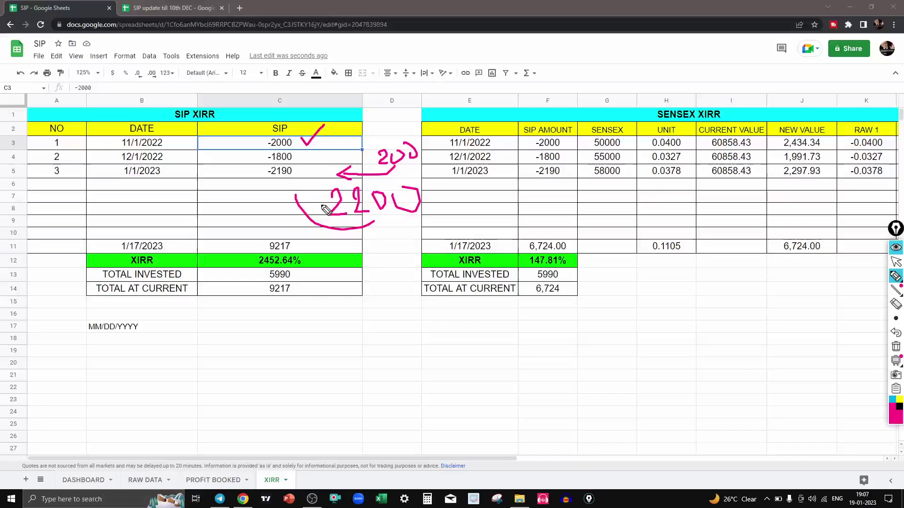
mouse_move(275, 163)
mouse_down()
mouse_move(265, 178)
mouse_move(305, 171)
mouse_move(270, 162)
mouse_up()
mouse_move(230, 198)
mouse_down()
mouse_move(236, 216)
mouse_move(247, 215)
mouse_move(250, 200)
mouse_up()
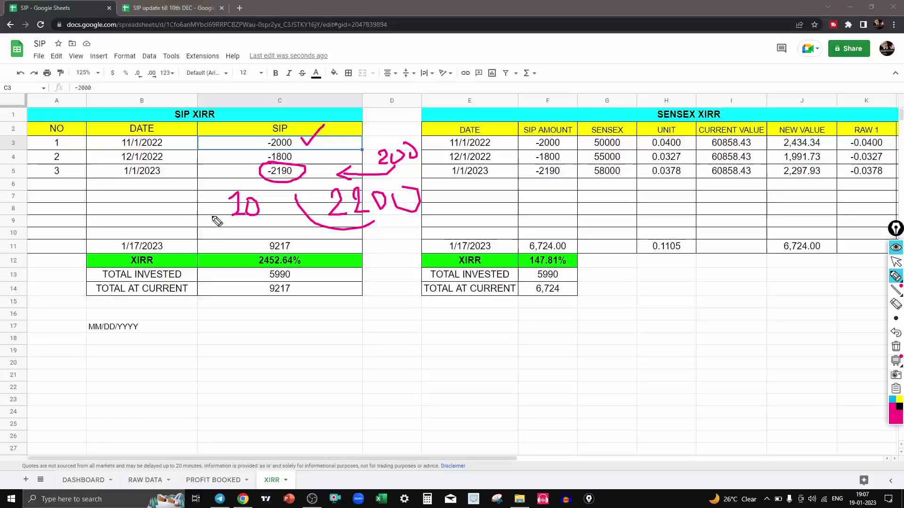
mouse_move(205, 206)
mouse_down()
mouse_move(217, 206)
mouse_move(210, 217)
mouse_up()
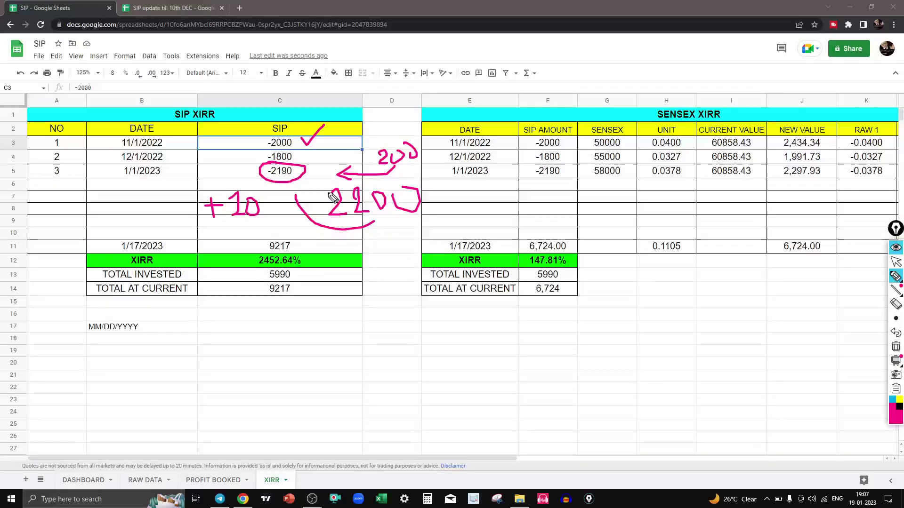
key(ctrl+shift+c)
key(Escape)
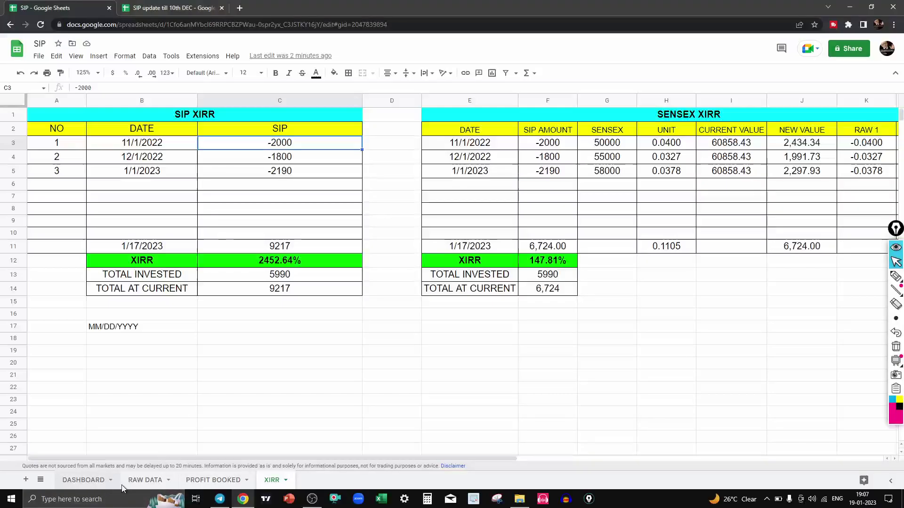
Step: Clear ACE's second purchase from B4:C4 and the noted amount from E20 on RAW DATA
click(140, 485)
click(149, 480)
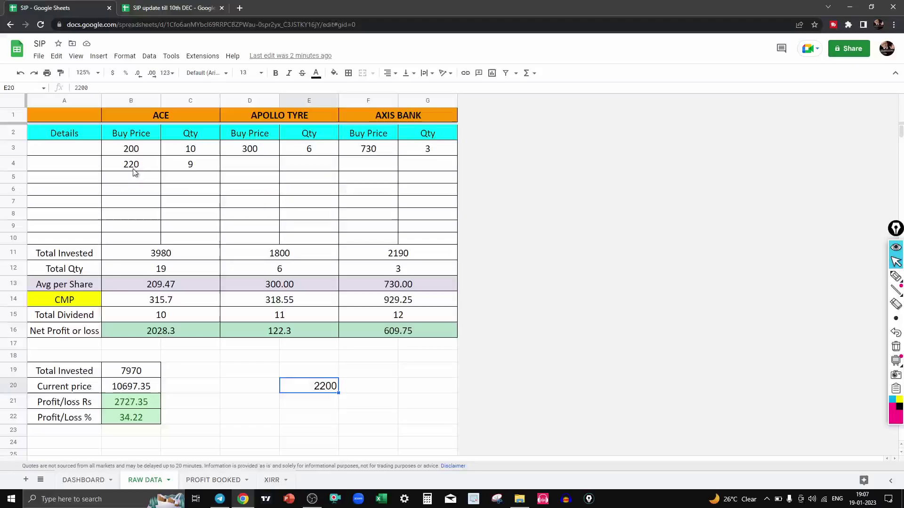
drag(131, 163, 190, 164)
right_click(200, 202)
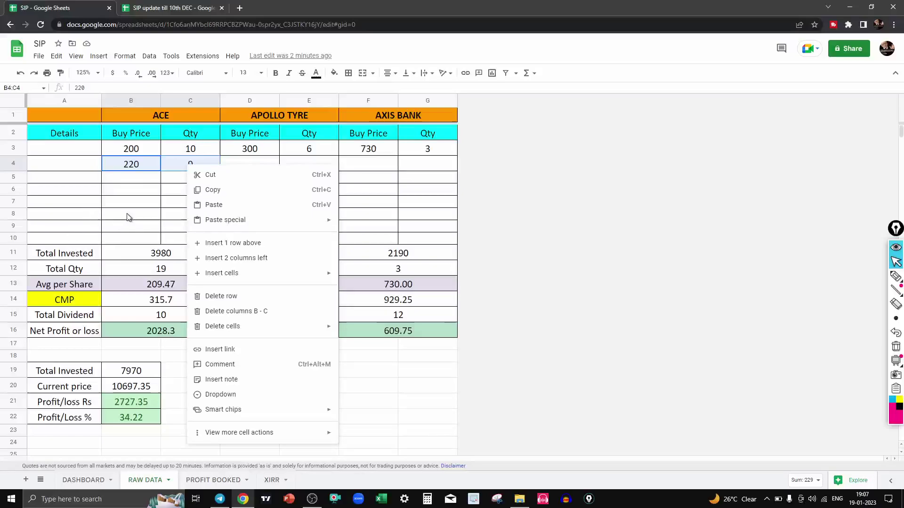
click(145, 193)
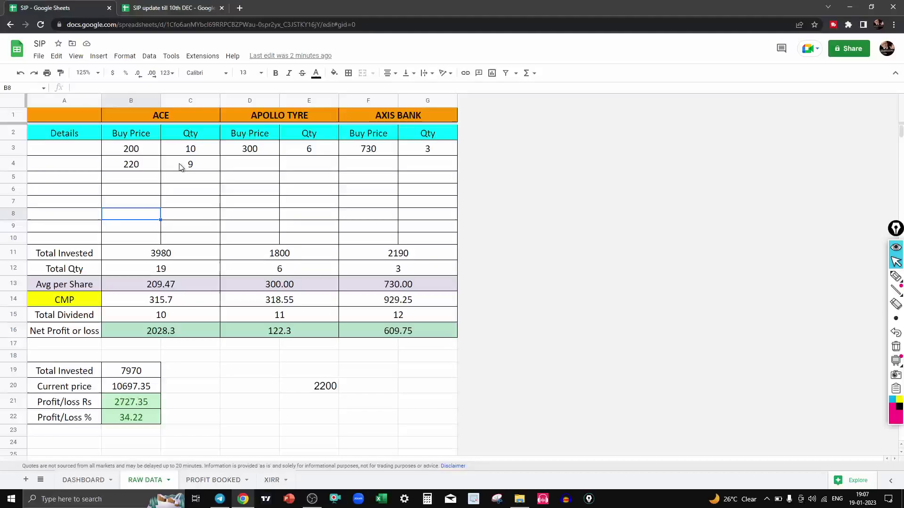
drag(130, 164, 213, 171)
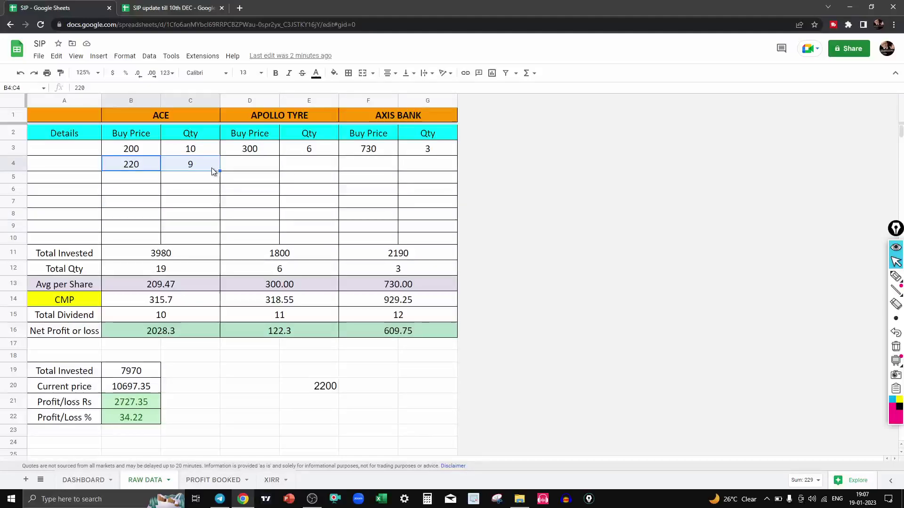
key(Delete)
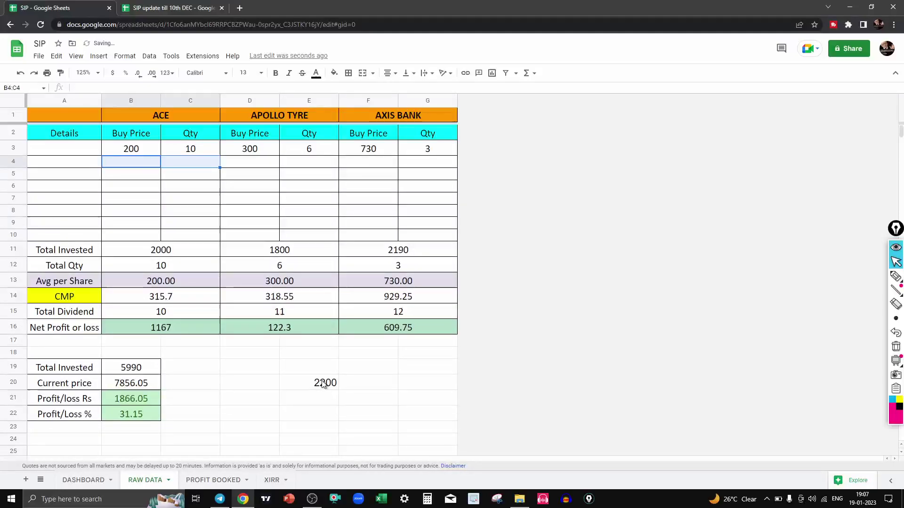
click(324, 384)
key(Delete)
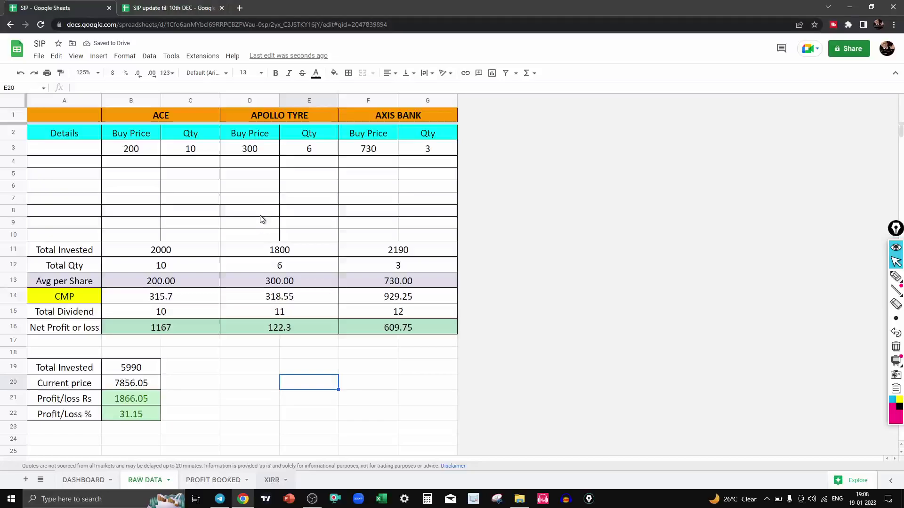
Step: Check the SIP XIRR table on the XIRR sheet and return to RAW DATA
key(ctrl+shift+Page_Down)
key(ctrl+shift+Page_Down)
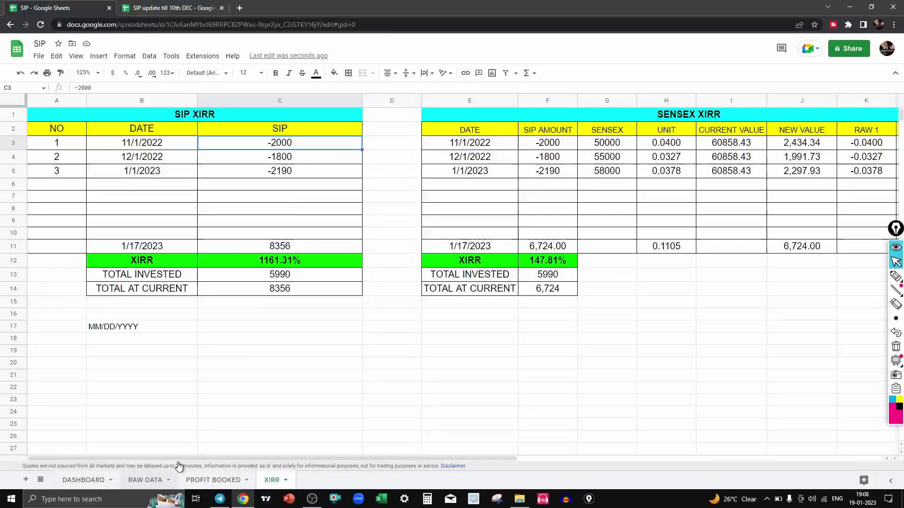
key(ctrl+shift+Page_Up)
key(ctrl+shift+Page_Up)
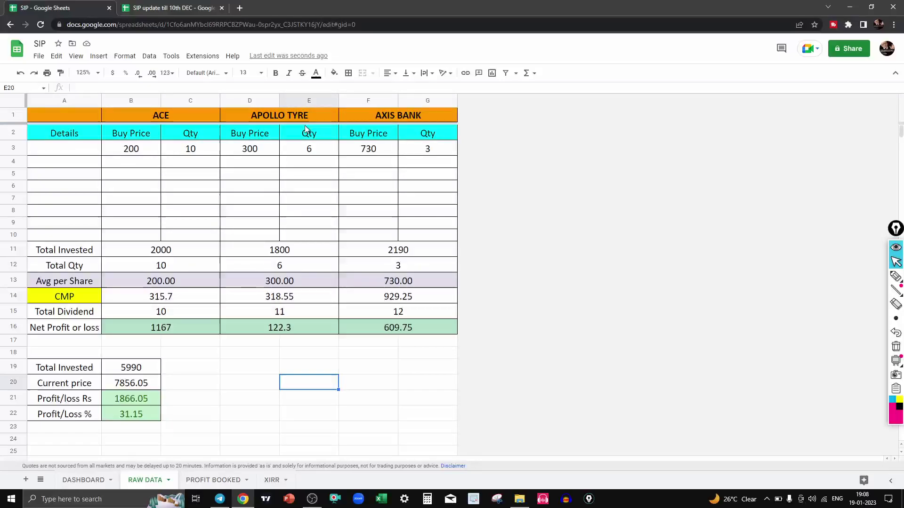
Step: Review APOLLO TYRE's purchase in D3:E3, AXIS BANK's purchase in F3:G3 and the Total Invested row
click(274, 154)
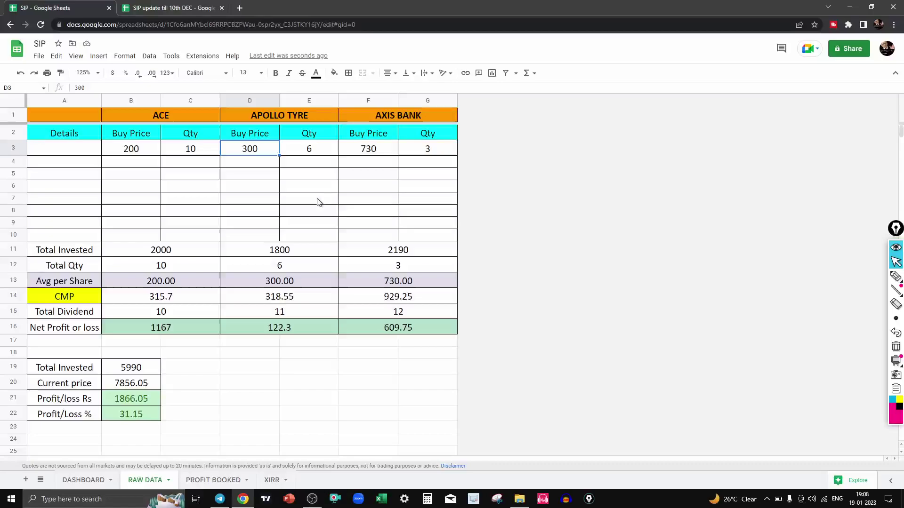
click(307, 155)
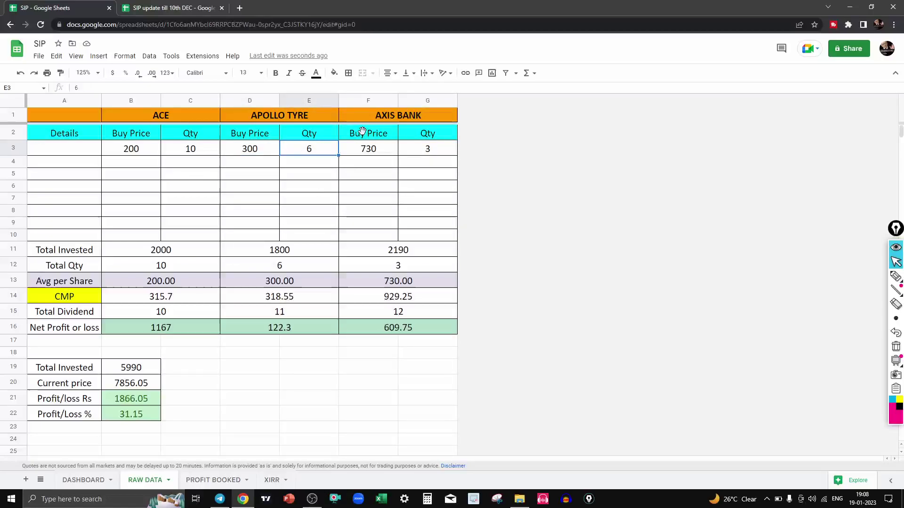
drag(377, 151, 421, 152)
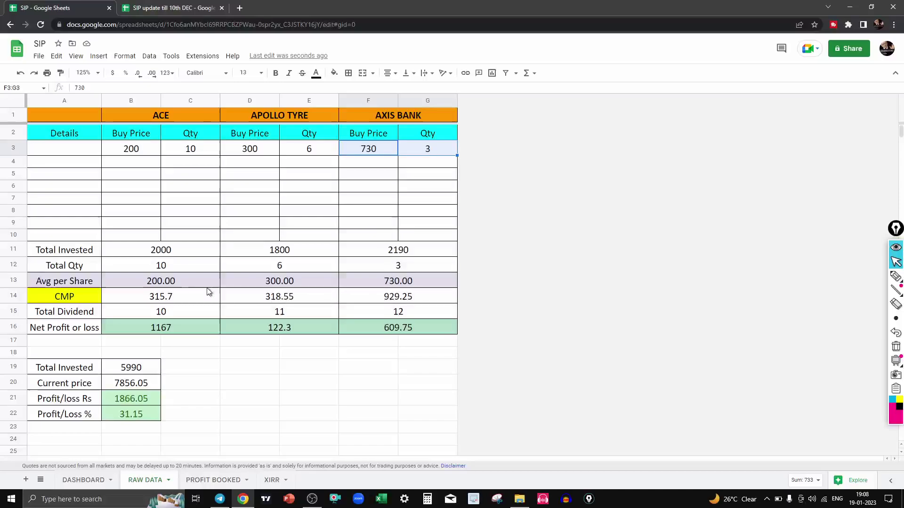
click(95, 253)
click(162, 202)
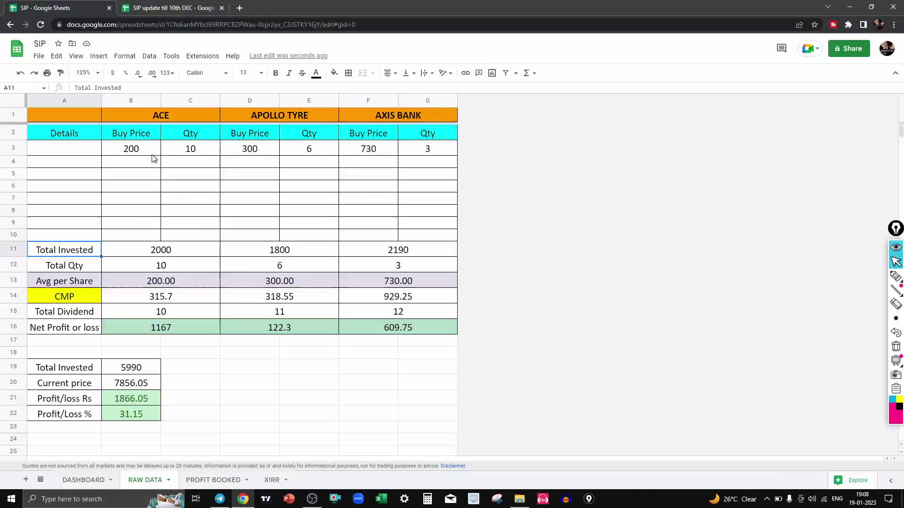
Step: Record ACE's second purchase in B4:C4 with buy price 220 and quantity 5
click(138, 168)
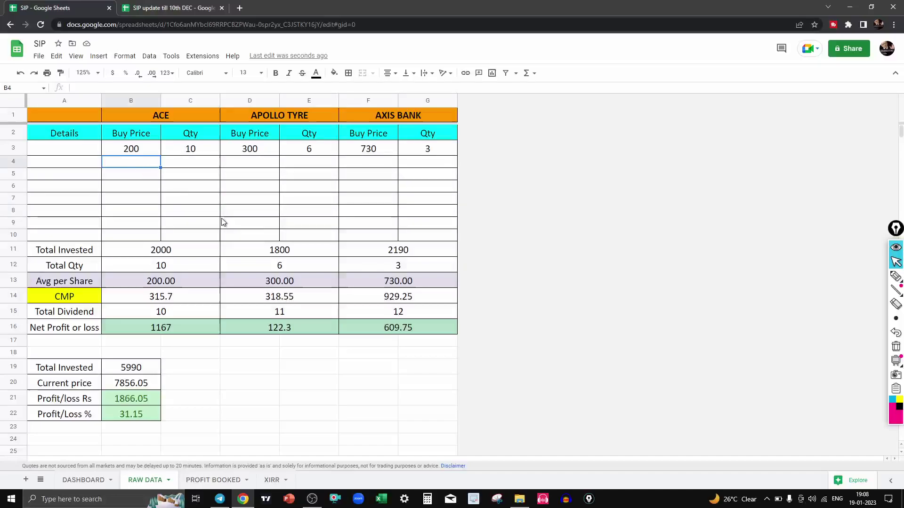
text(220)
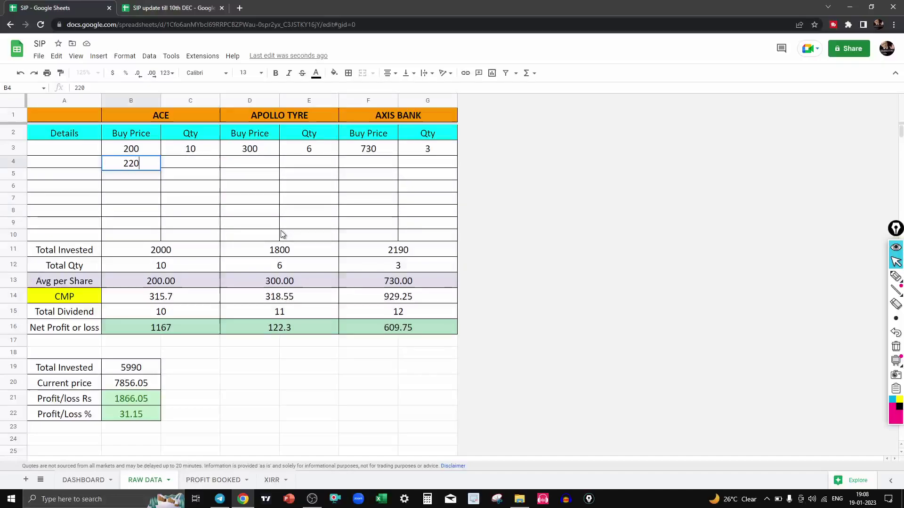
key(Right)
text(5)
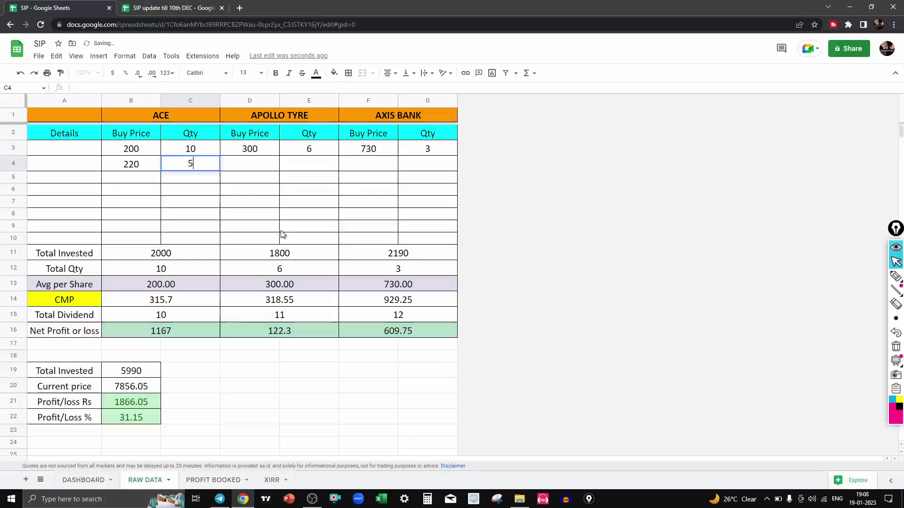
key(Return)
Step: Add a third ACE purchase in B5:C5 with buy price 250 and quantity 7
key(Left)
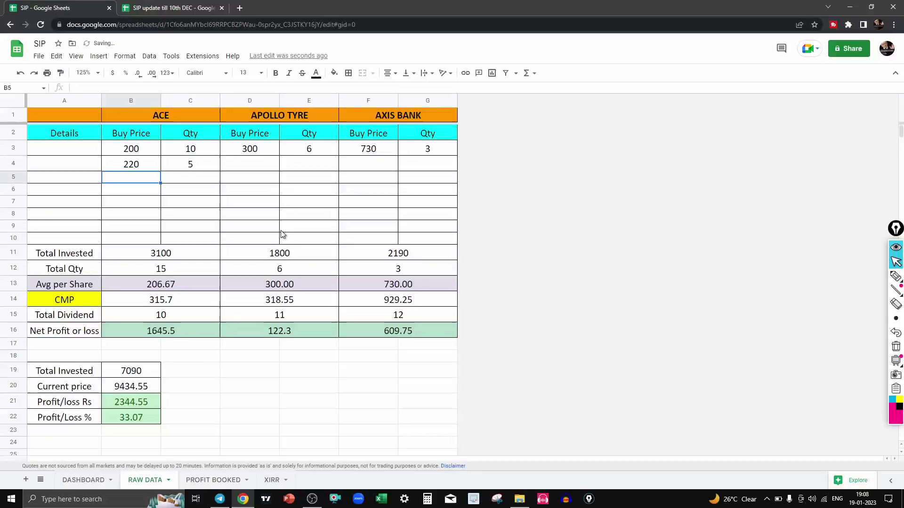
text(250)
key(Right)
text(7)
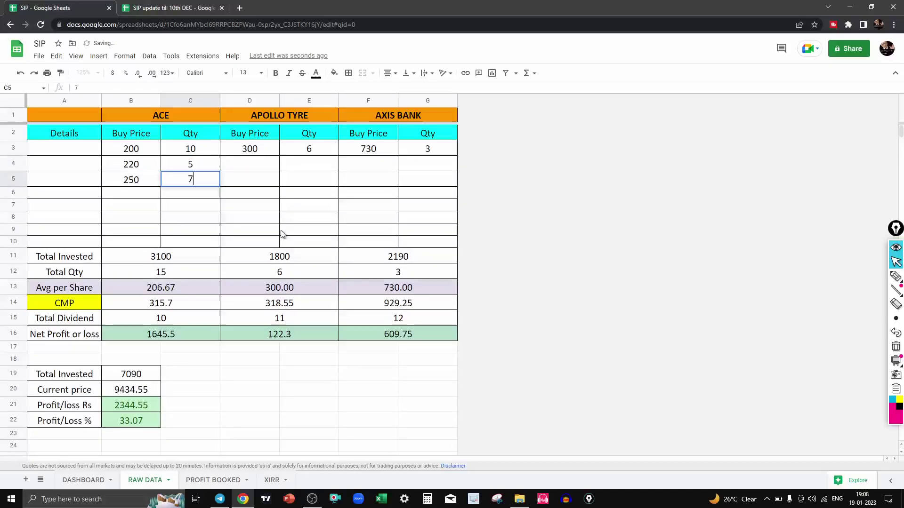
key(Return)
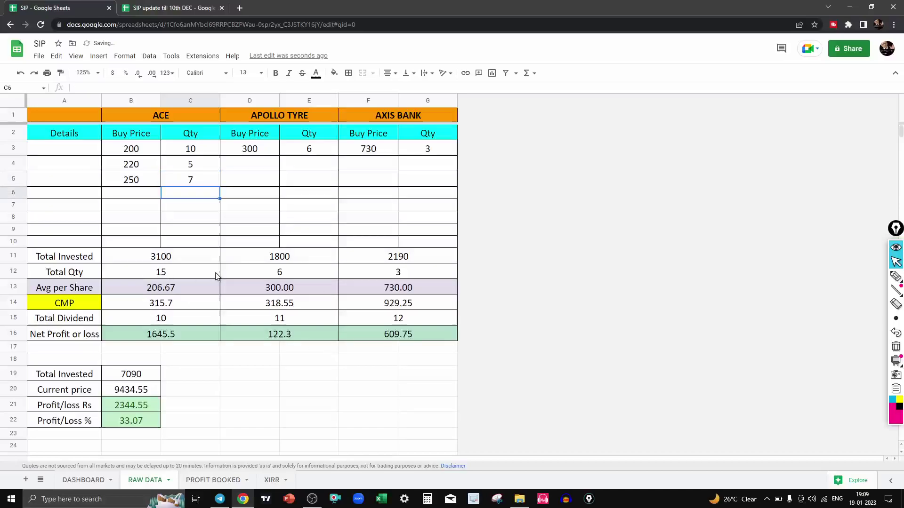
Step: Inspect ACE's Total Invested formula in B11 and the purchase entries in the rows from B3:C3 down
click(178, 262)
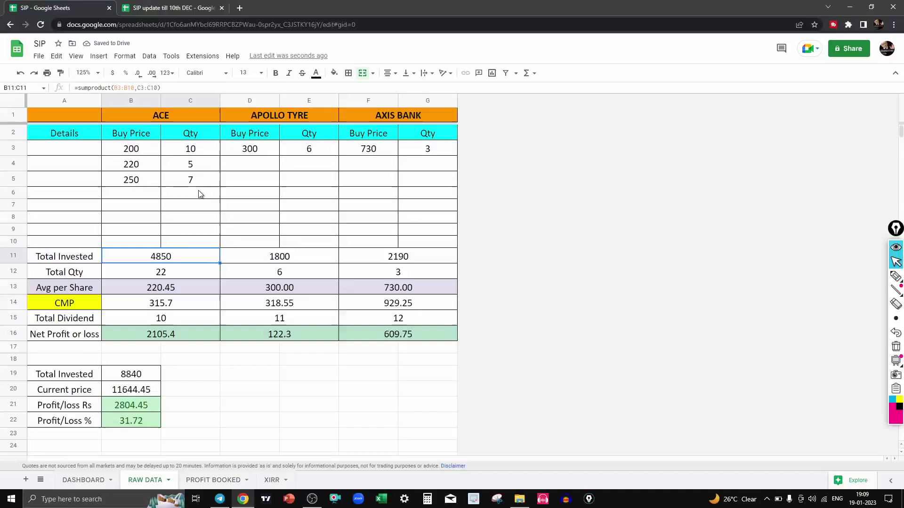
drag(141, 150, 191, 185)
key(shift+Down)
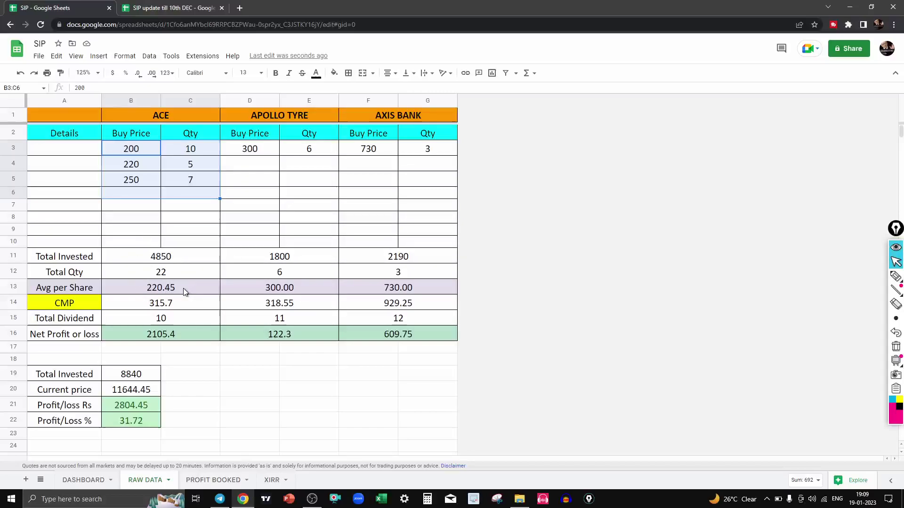
Step: Examine the GOOGLEFINANCE formula behind ACE's CMP in B14, including its NSE ticker and PRICE arguments
click(157, 308)
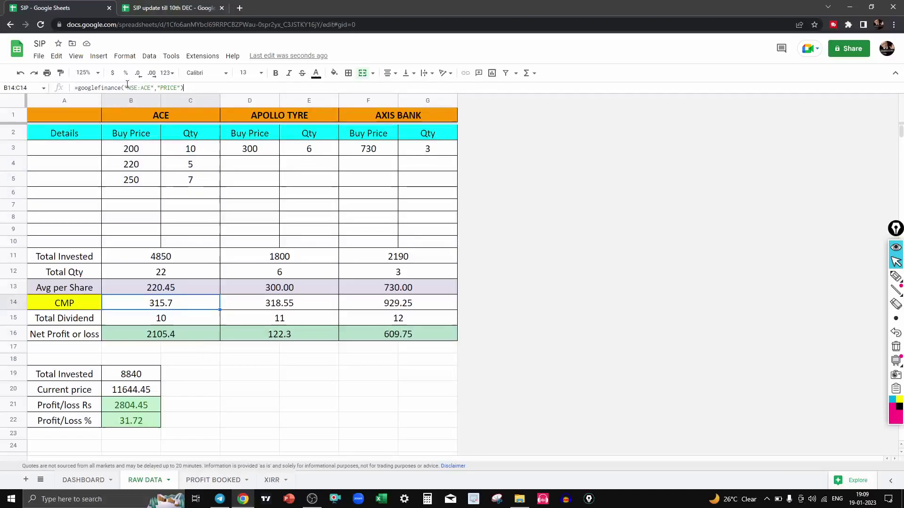
triple_click(69, 85)
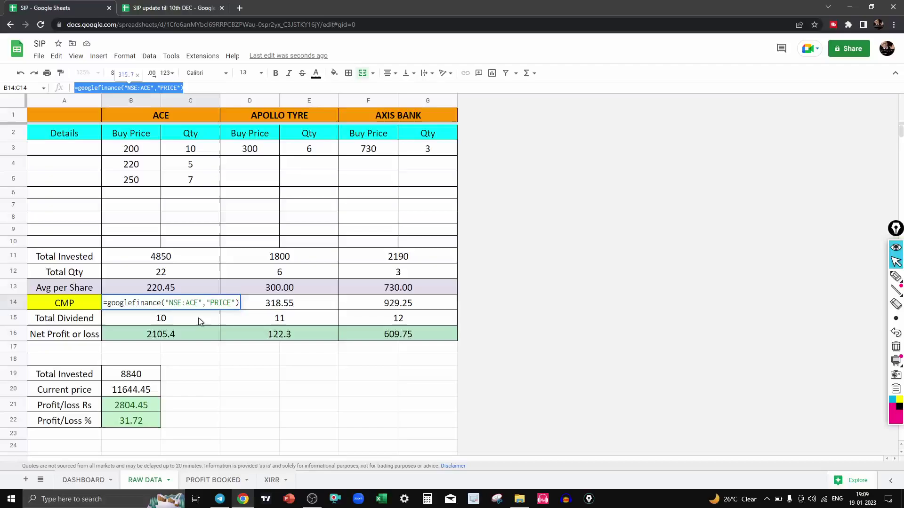
click(160, 87)
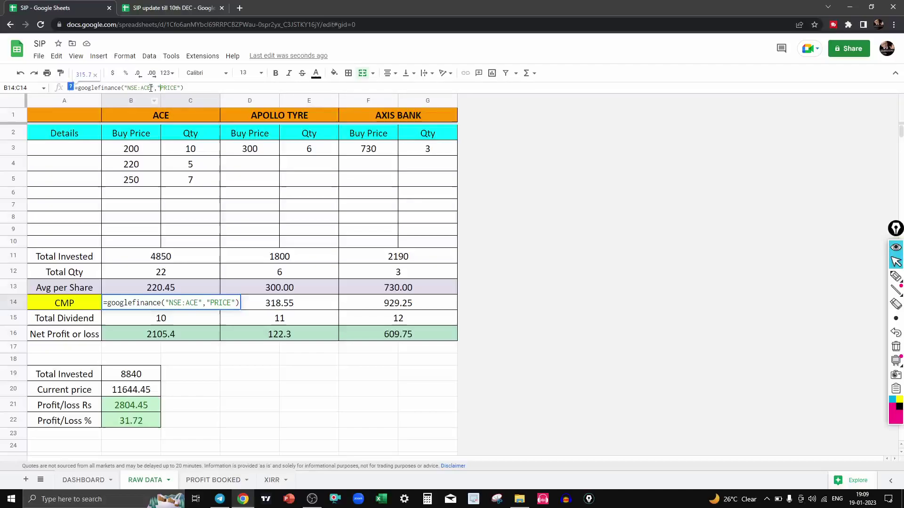
Step: Search Google for "nse ace code" in a new browser tab and bring up the results
click(240, 8)
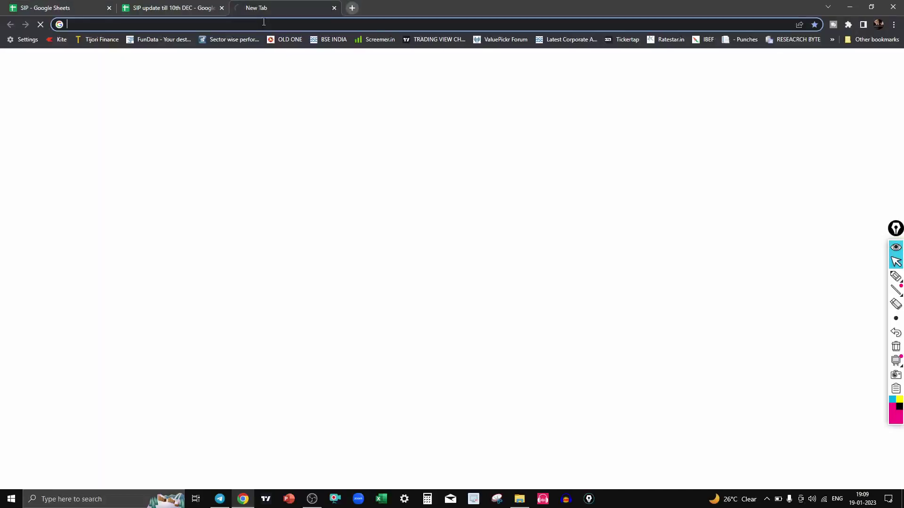
text(nse ace )
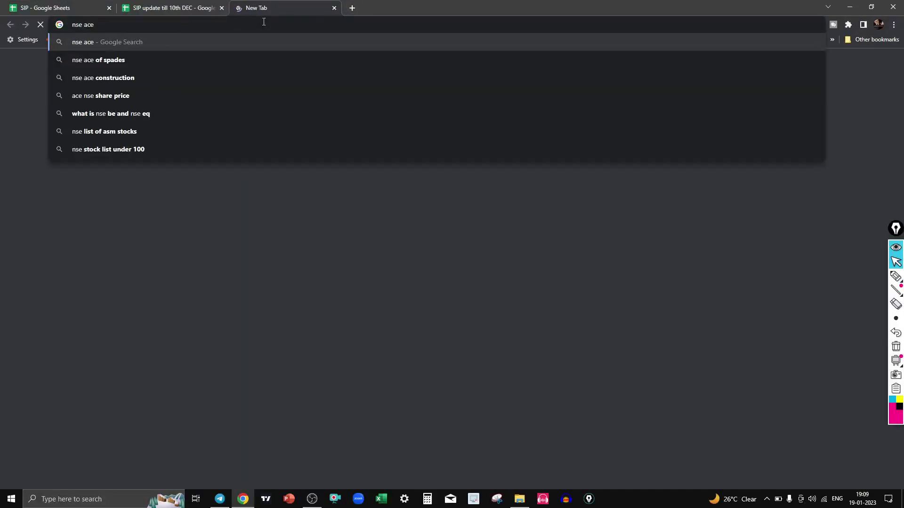
text(code)
key(Return)
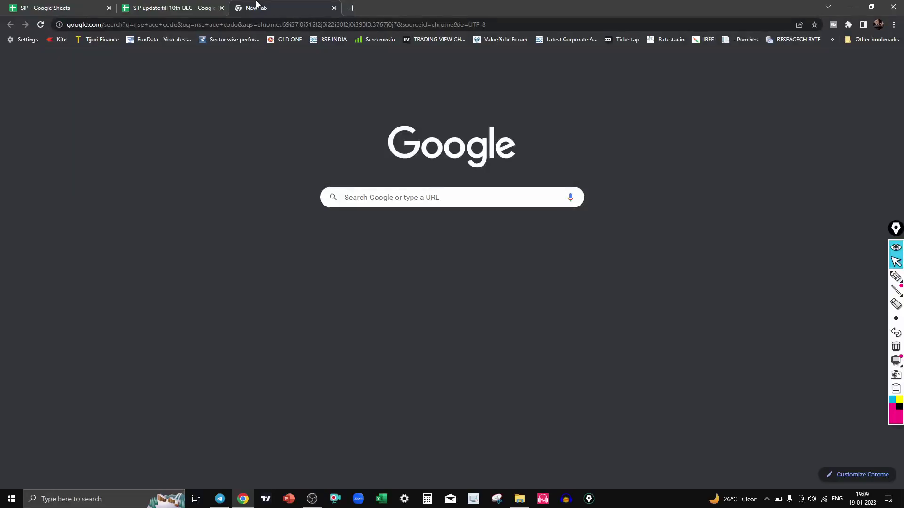
click(158, 10)
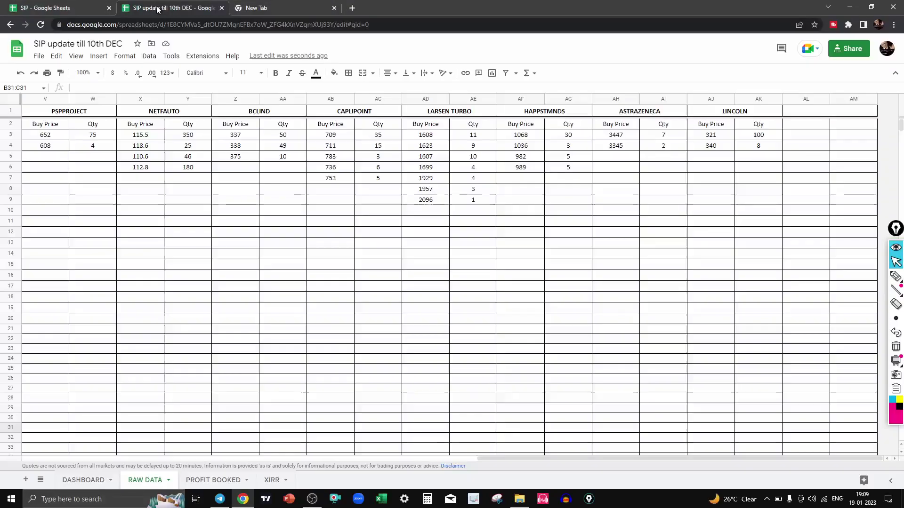
click(40, 12)
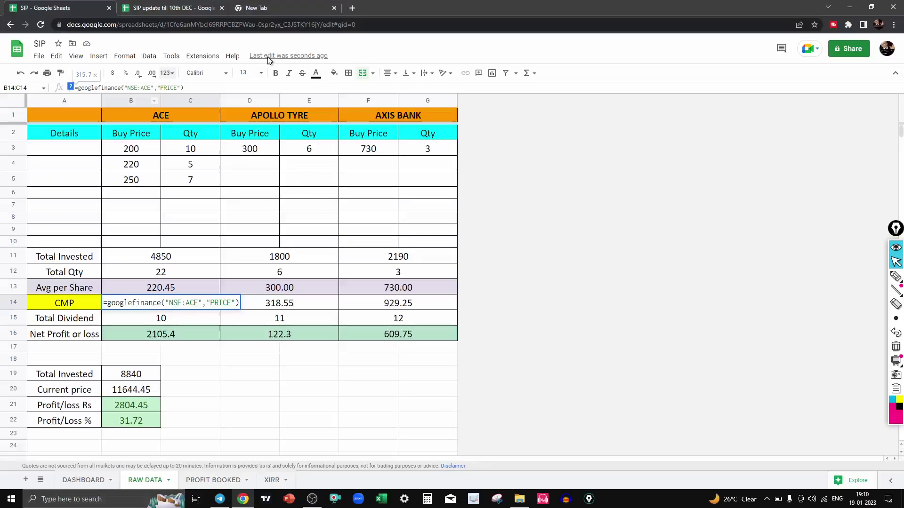
click(261, 10)
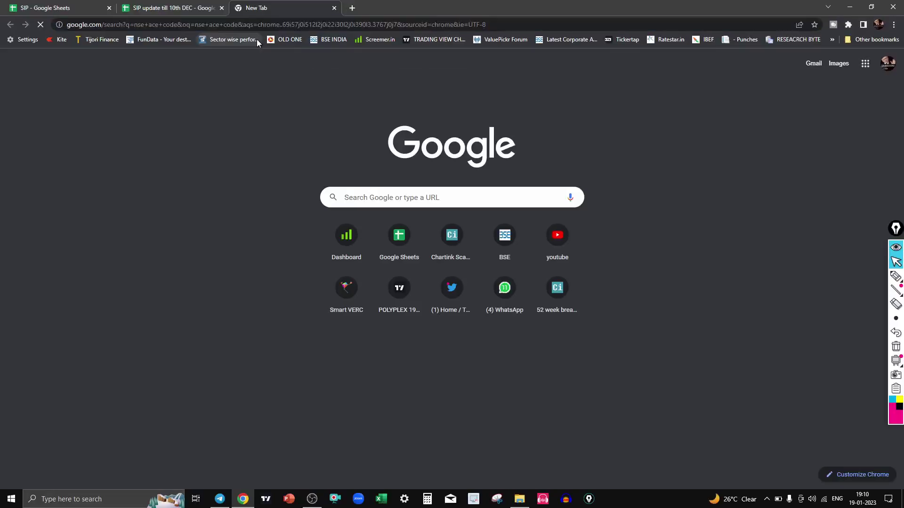
click(75, 7)
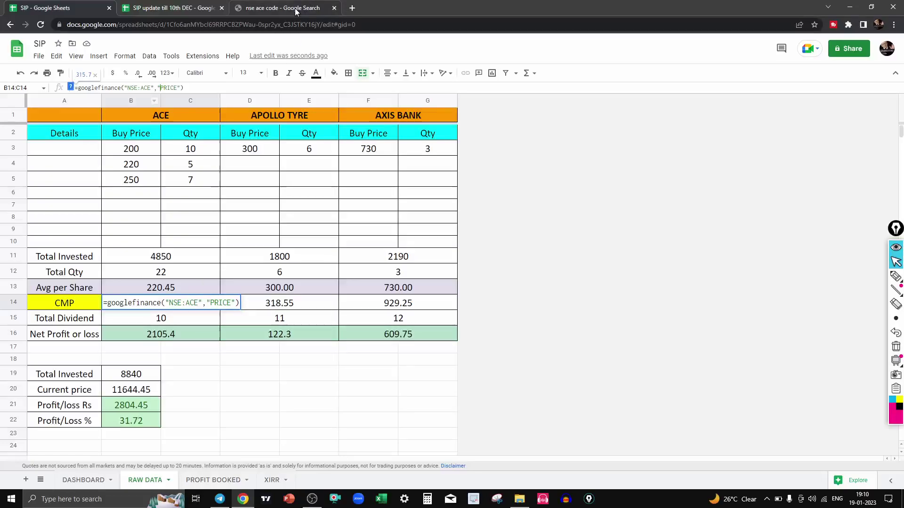
key(ctrl+3)
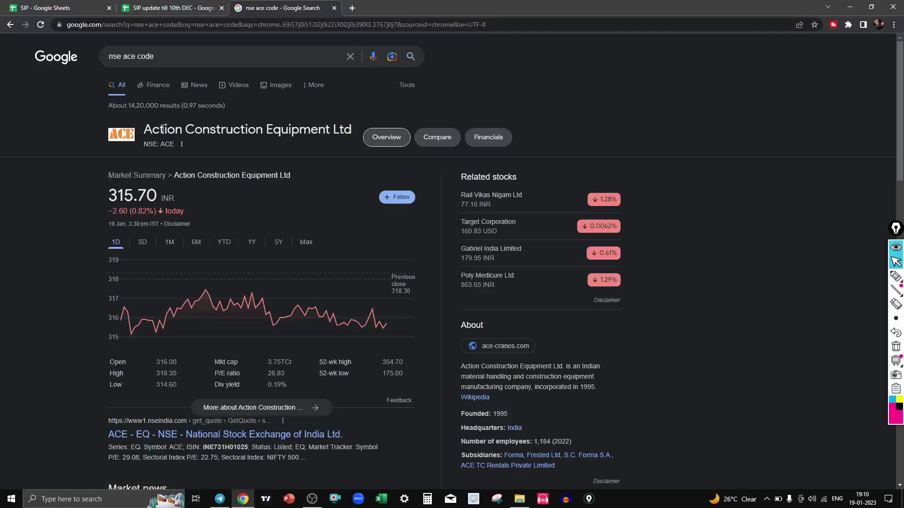
Step: Circle the NSE: ACE ticker under Action Construction Equipment Ltd with a yellow pen and clear the annotation
triple_click(147, 144)
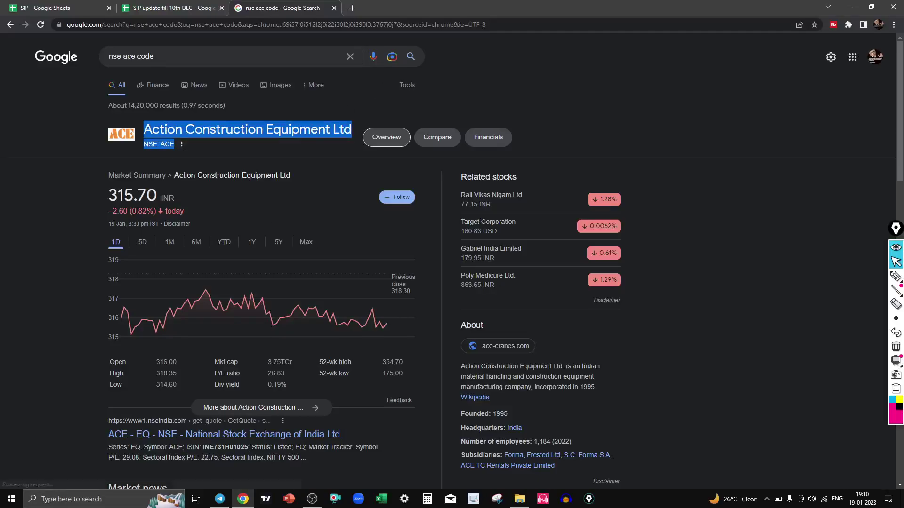
click(900, 400)
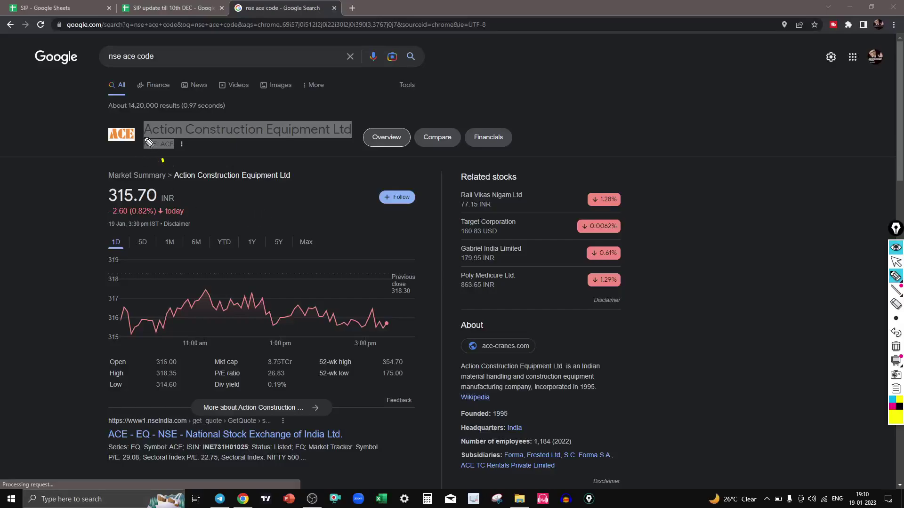
mouse_move(143, 137)
mouse_down()
mouse_move(184, 159)
mouse_move(150, 138)
mouse_move(134, 142)
mouse_up()
key(Escape)
click(199, 158)
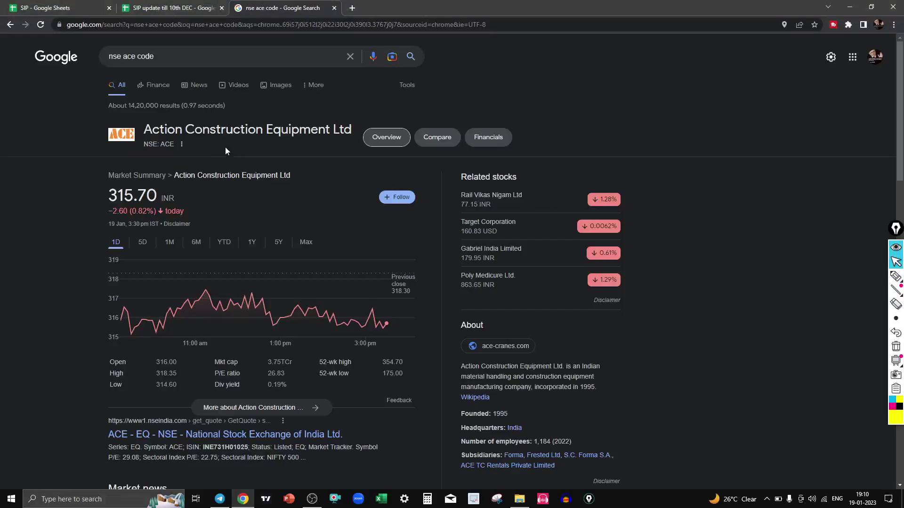
key(p)
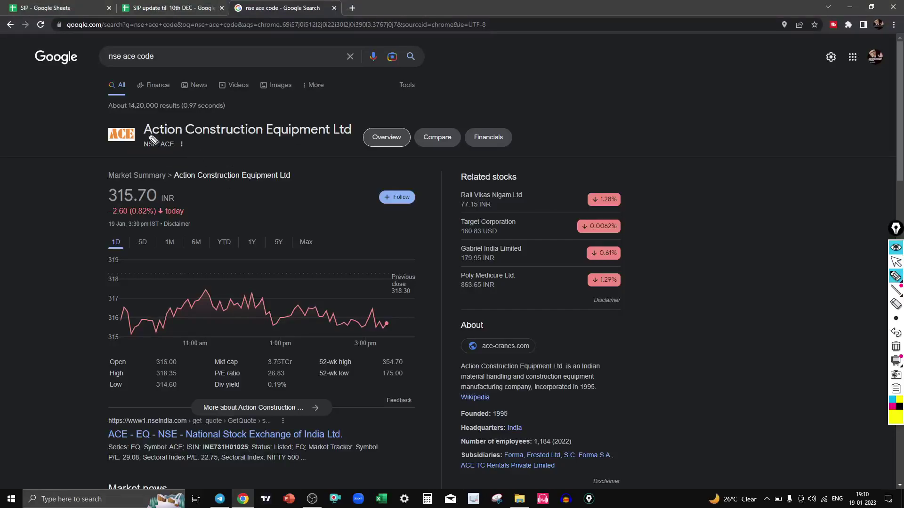
mouse_move(151, 132)
mouse_down()
mouse_move(139, 143)
mouse_move(200, 150)
mouse_move(153, 133)
mouse_move(182, 156)
mouse_move(147, 154)
mouse_up()
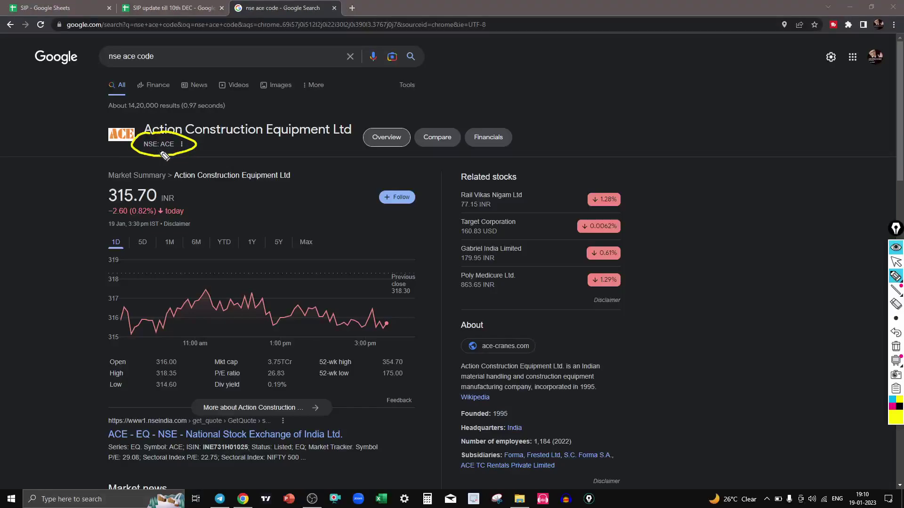
click(233, 148)
click(234, 155)
drag(249, 158, 260, 152)
key(Escape)
key(ctrl+shift+x)
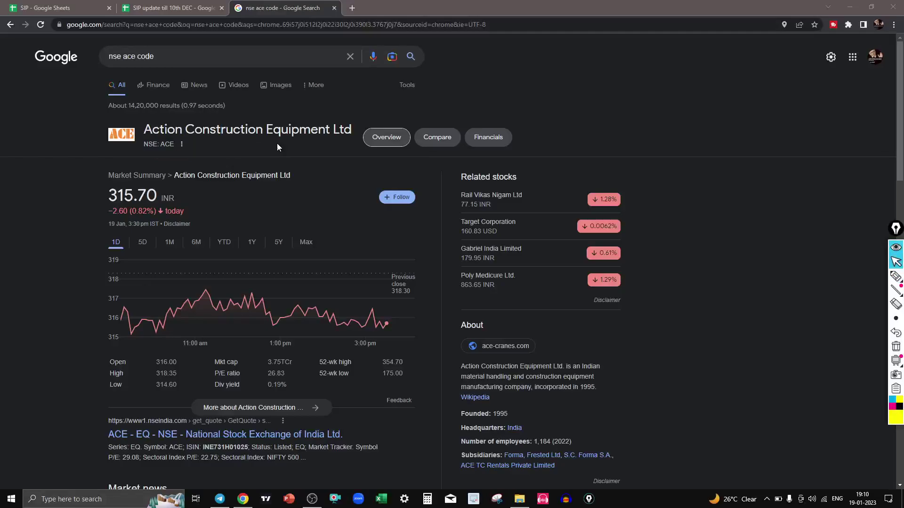
Step: Search Google for "nse axis bank code" and highlight the AXISBANK ticker under the company name
click(135, 54)
key(BackSpace)
key(BackSpace)
text(xis bank)
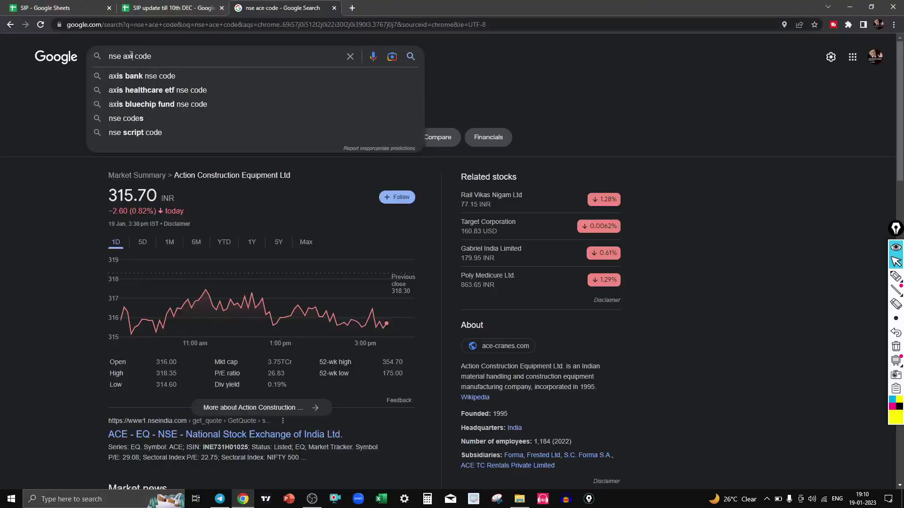
key(Return)
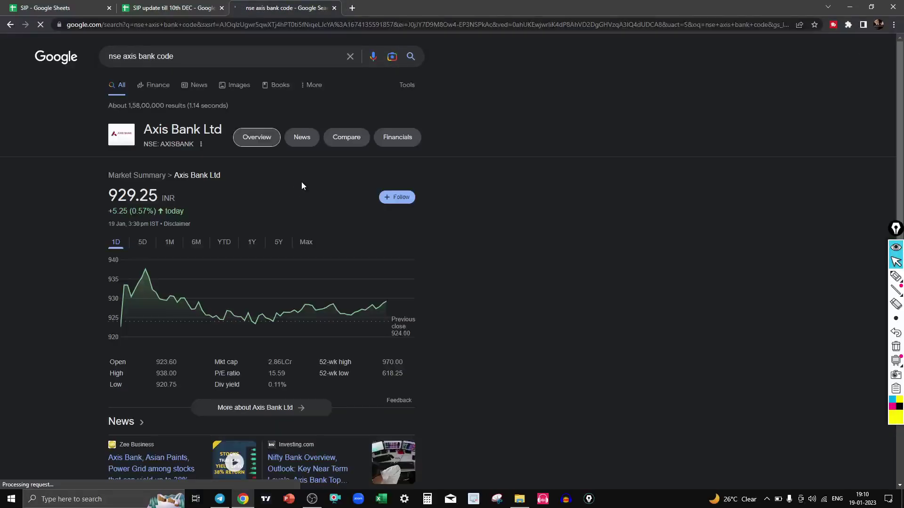
double_click(204, 144)
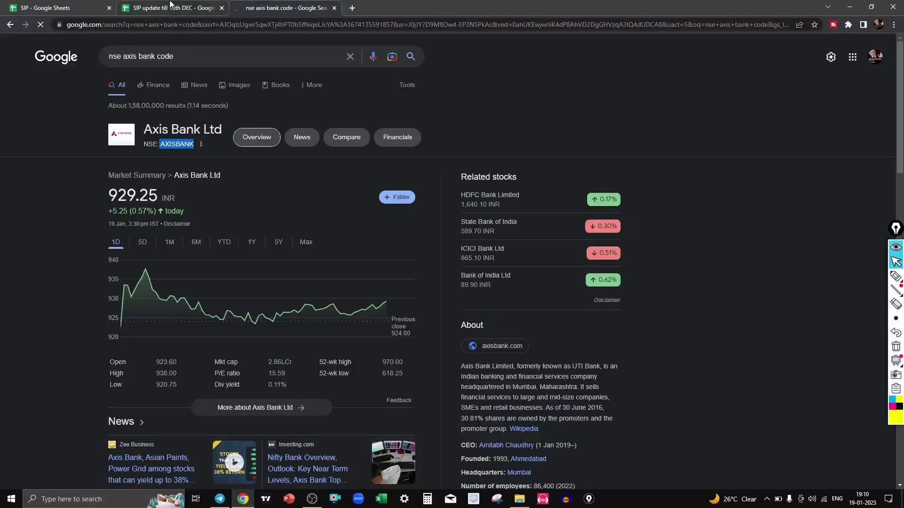
Step: Return to the SIP spreadsheet, leave the formula unedited, and review ACE's CMP and the Total Dividend row
click(73, 8)
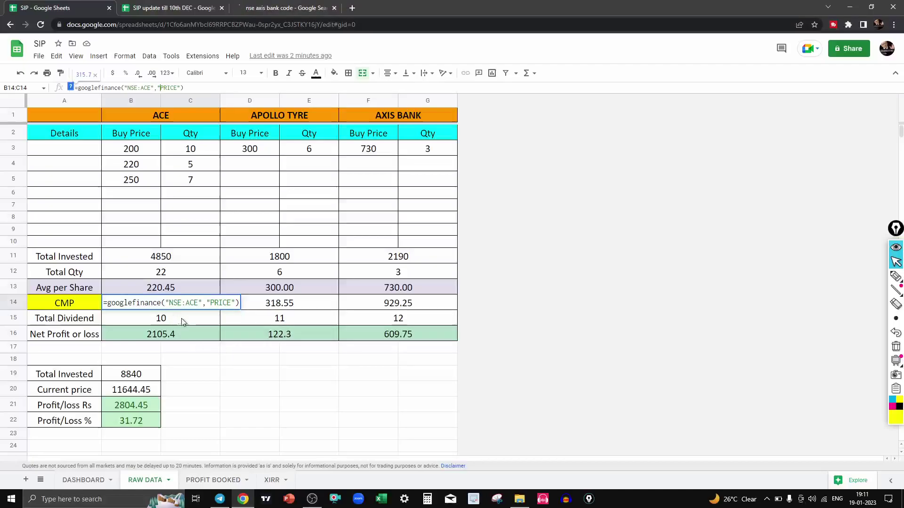
click(226, 319)
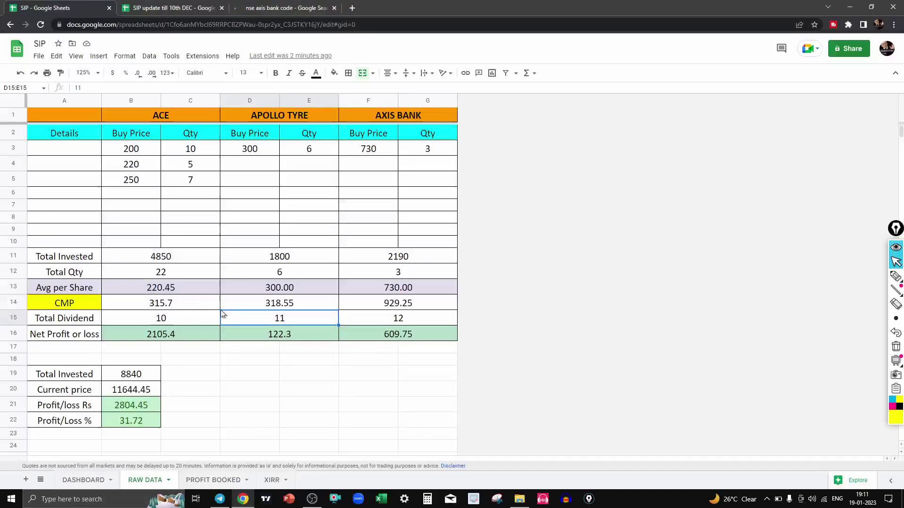
click(162, 305)
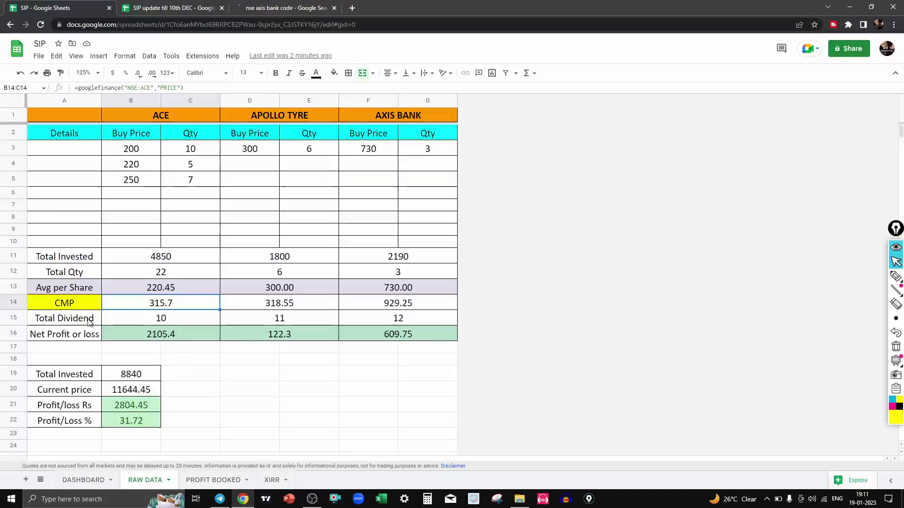
click(171, 321)
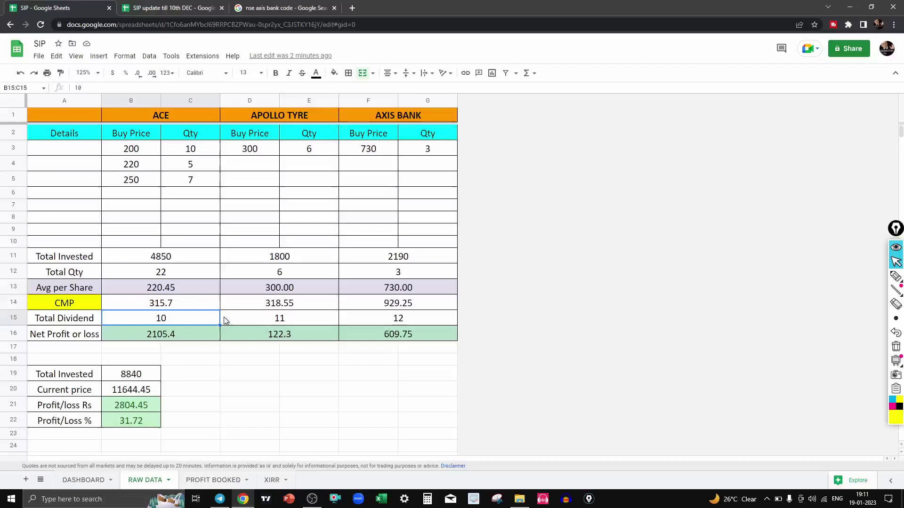
Step: Switch to the SIP update till 10th DEC spreadsheet and examine its RAW DATA summary rows from the first stock onward
click(173, 8)
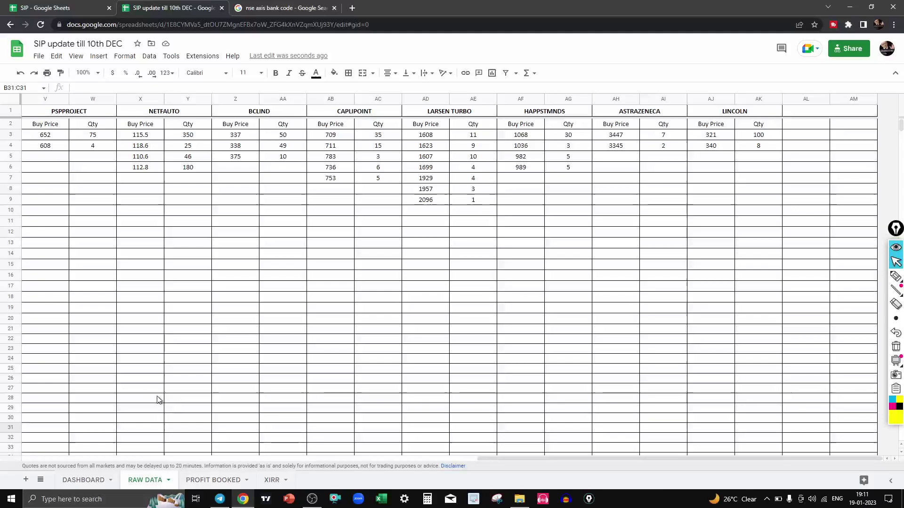
scroll(159, 400, down, 5)
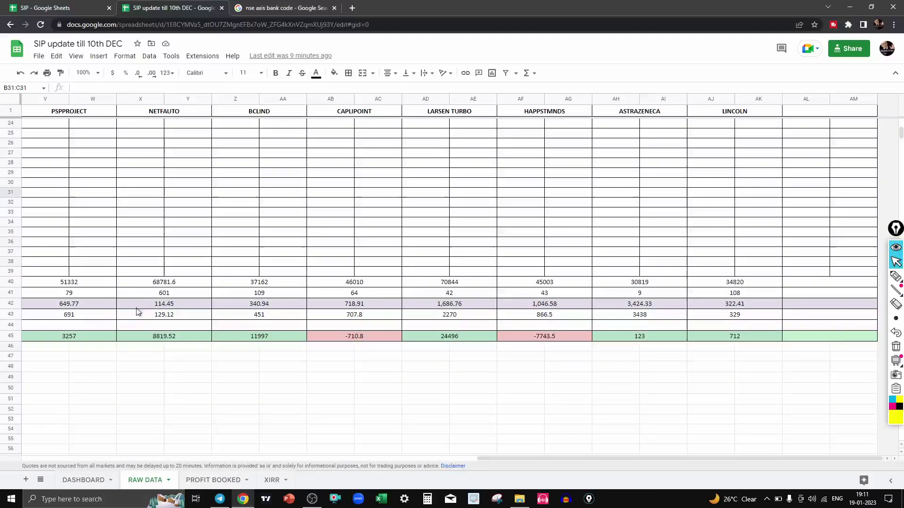
drag(524, 456, 16, 451)
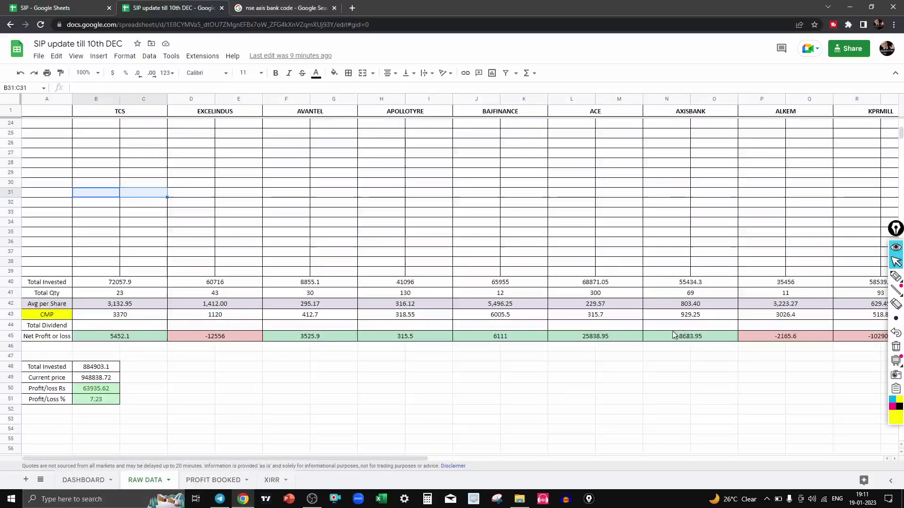
Step: Return to the SIP spreadsheet and delete ACE's 220 and 250 purchase entries, checking its Net Profit or loss cell
click(2, 5)
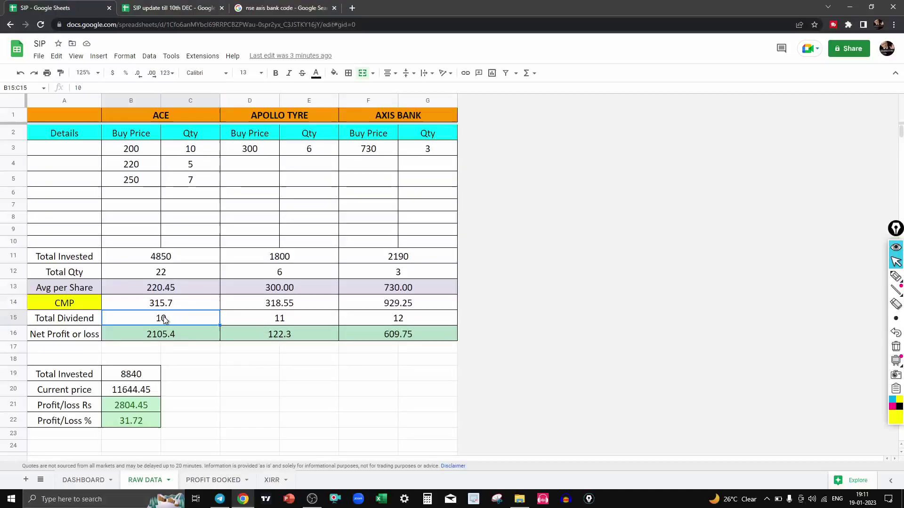
click(186, 333)
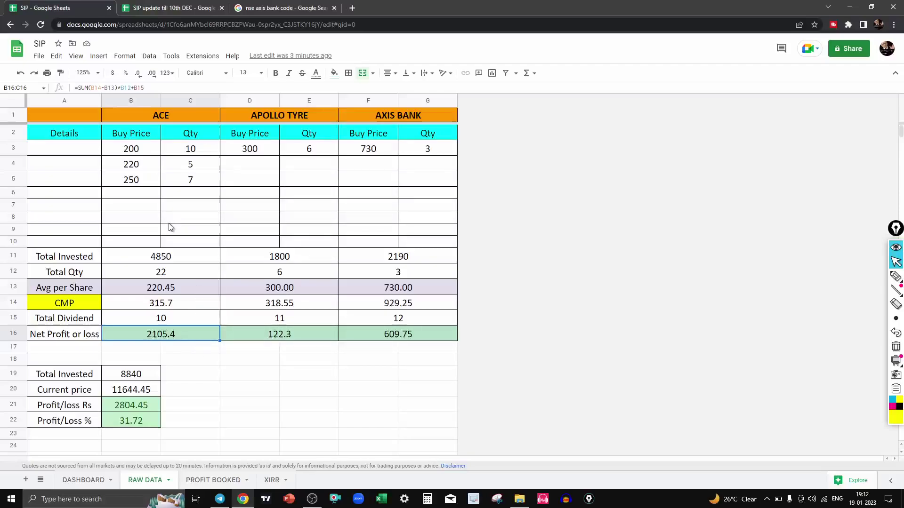
drag(151, 166, 188, 193)
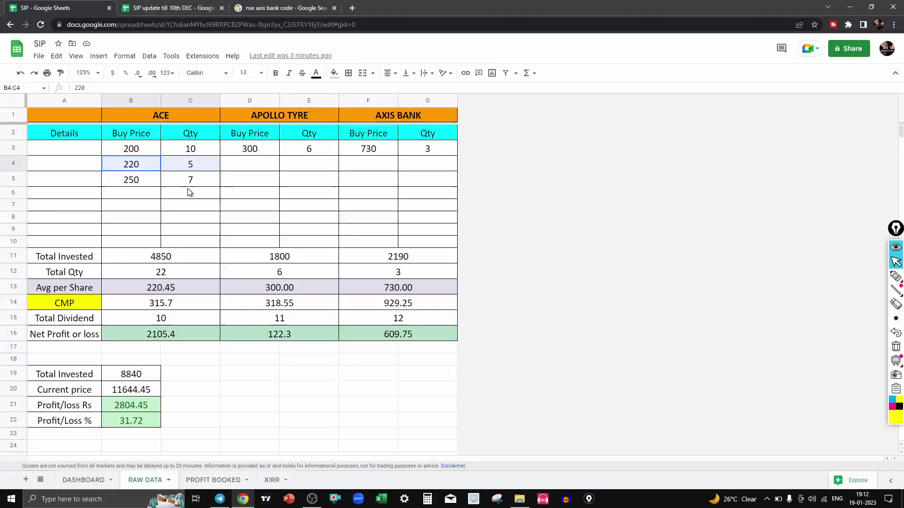
key(Delete)
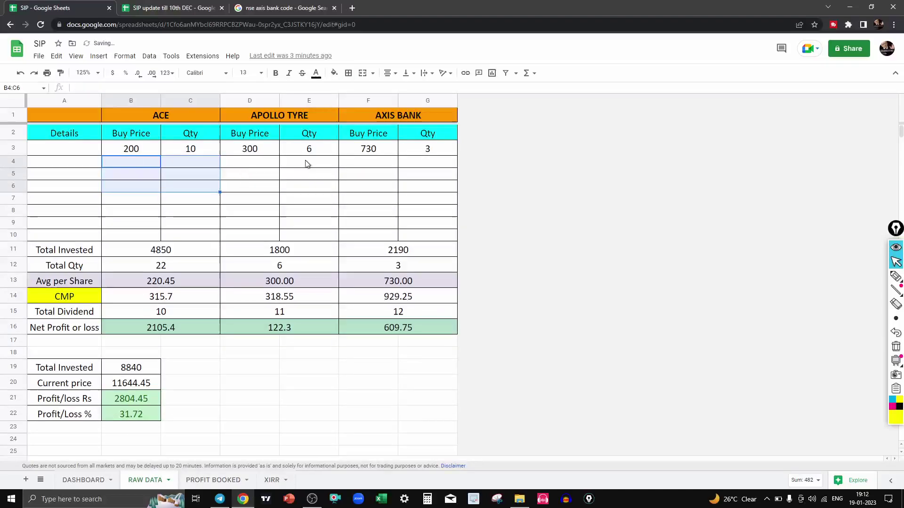
click(296, 221)
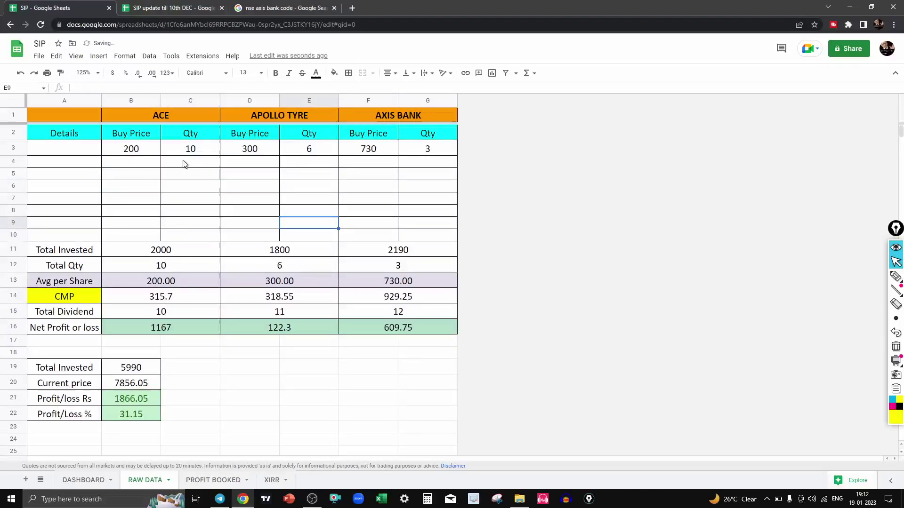
click(181, 329)
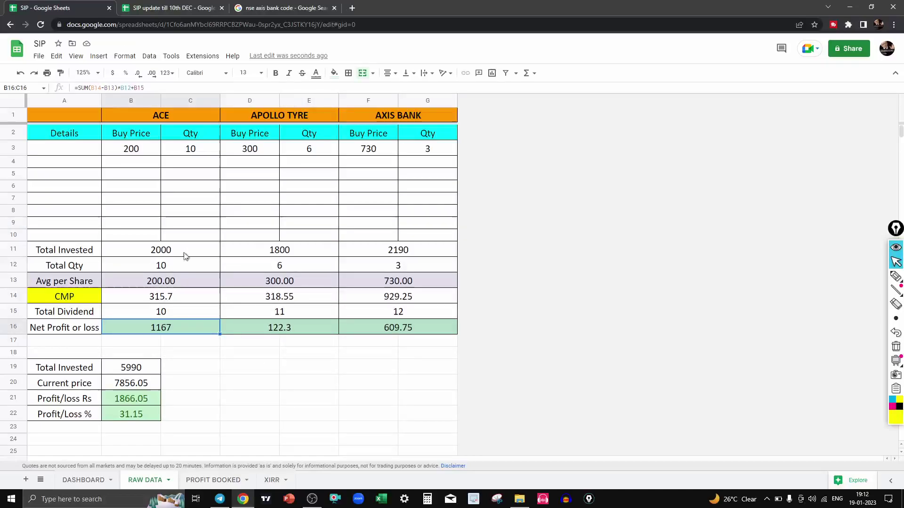
drag(187, 252, 218, 337)
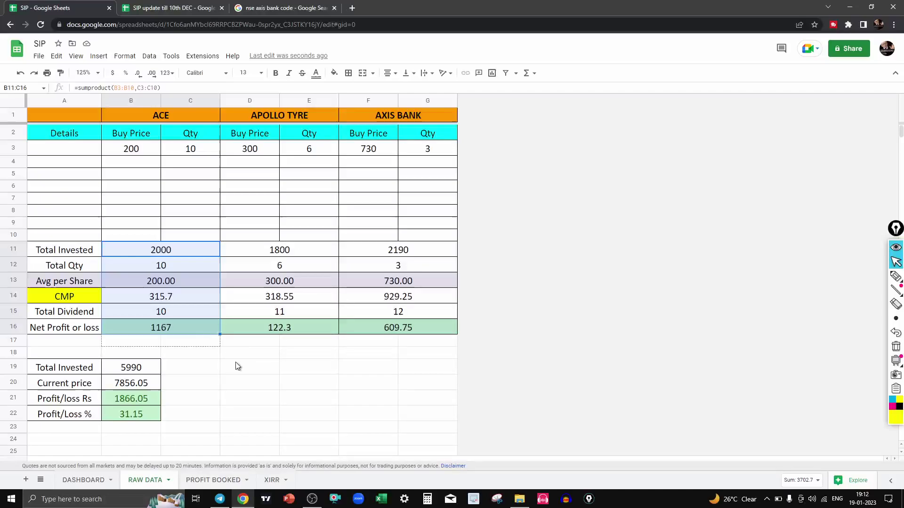
click(275, 377)
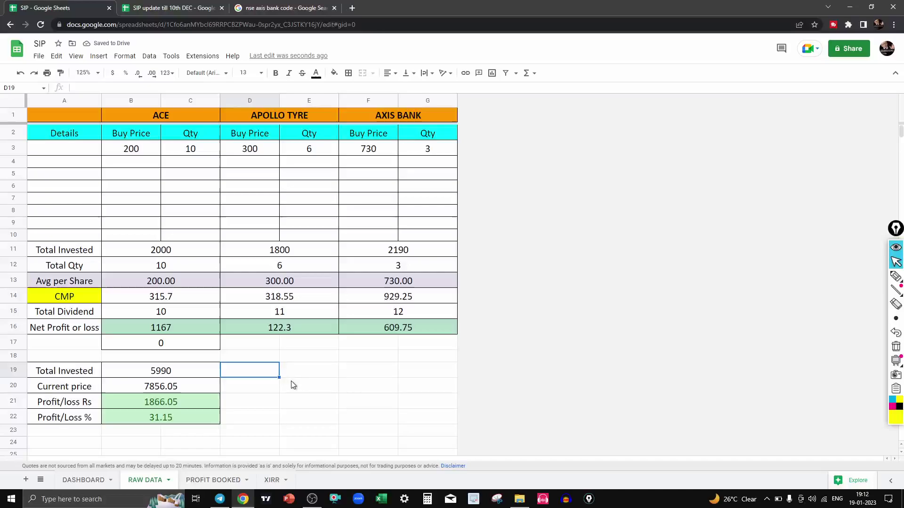
key(ctrl+z)
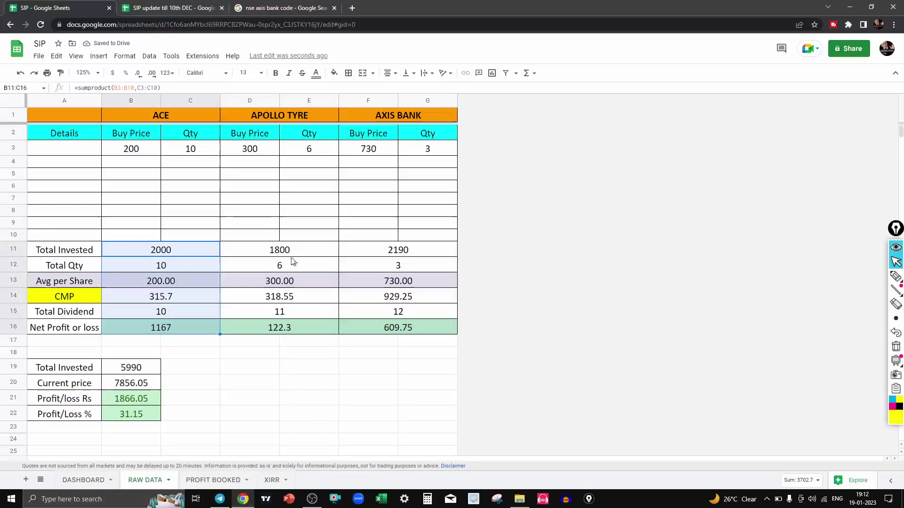
drag(283, 254, 288, 321)
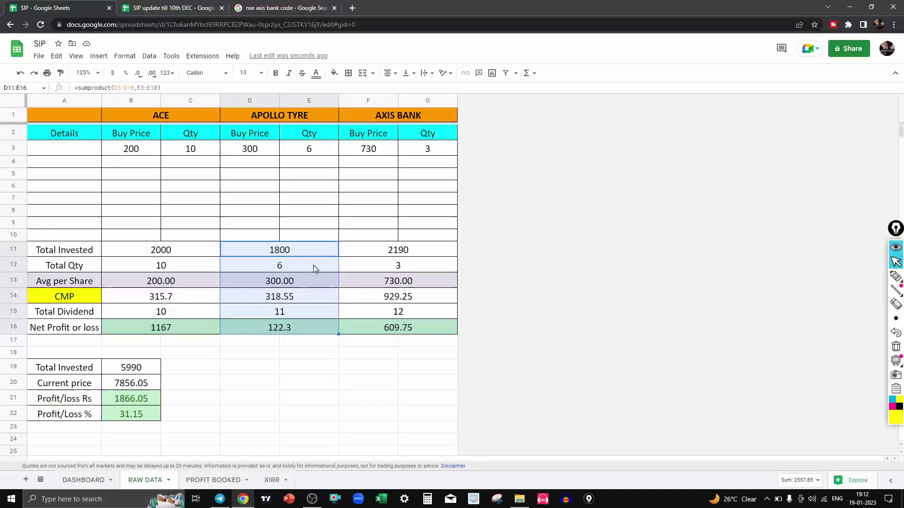
key(ctrl+z)
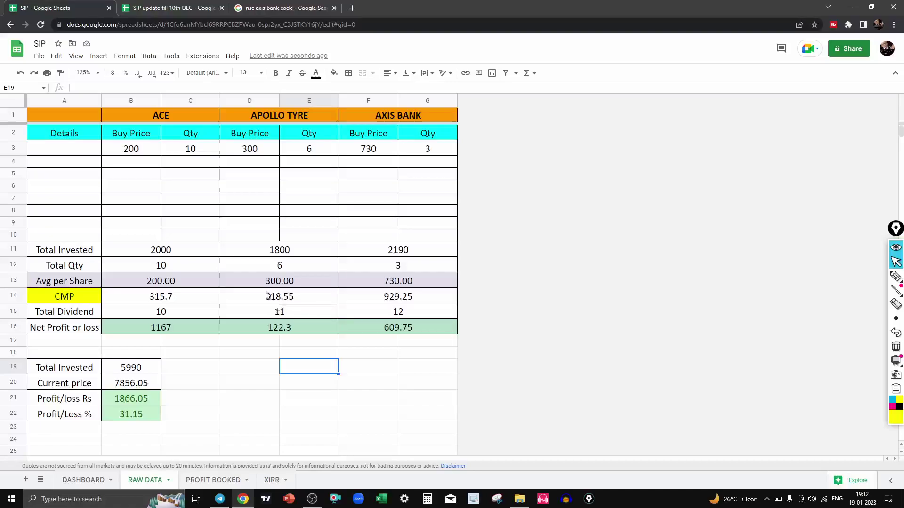
click(278, 251)
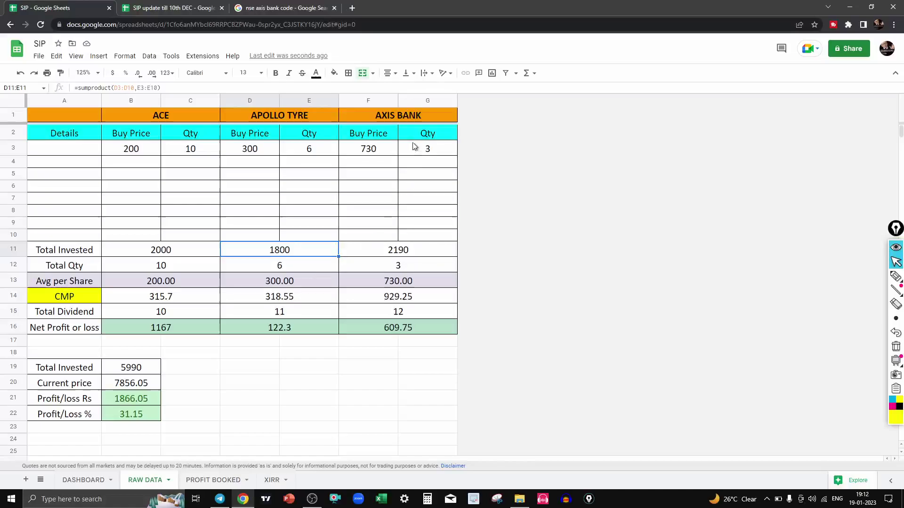
Step: Insert two new columns directly after the AXIS BANK block in RAW DATA
click(436, 99)
right_click(437, 101)
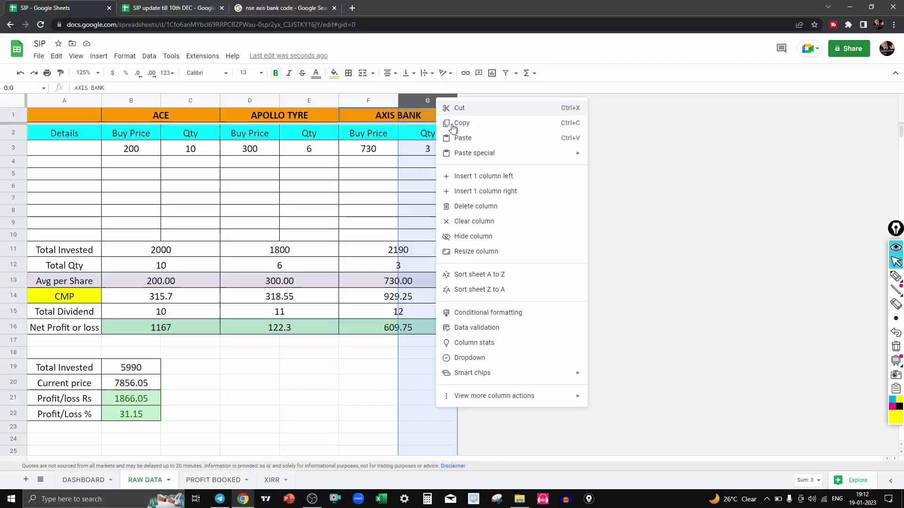
click(486, 194)
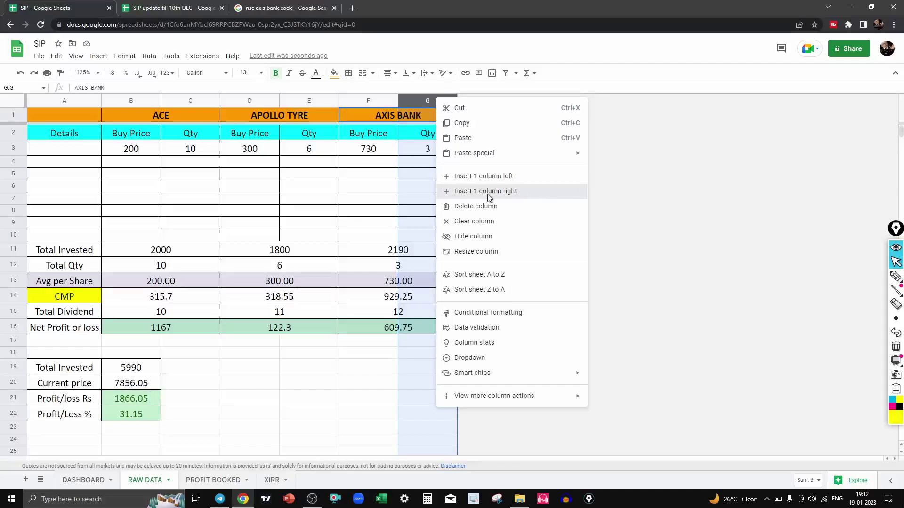
click(488, 194)
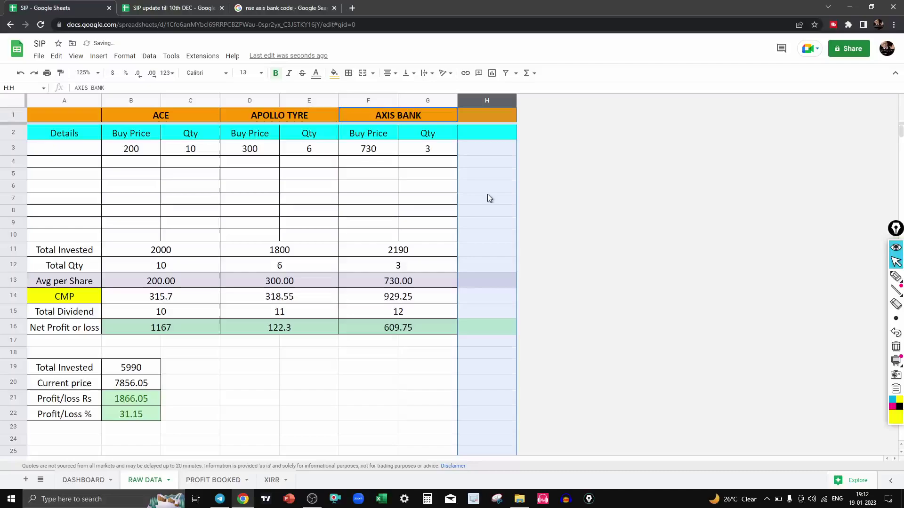
right_click(490, 98)
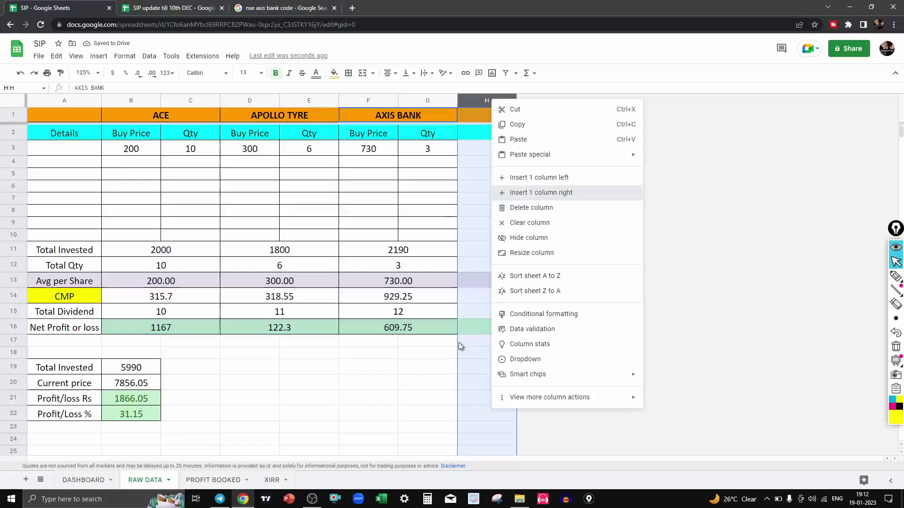
key(Return)
click(454, 367)
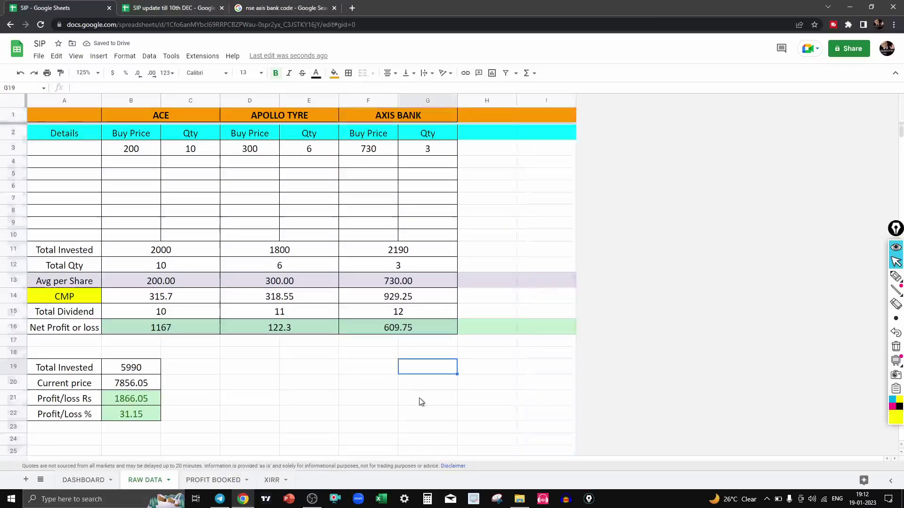
Step: Copy the formatting of the AXIS BANK block, rows 1 to 16, onto the two new columns with Paint format
drag(389, 116, 403, 331)
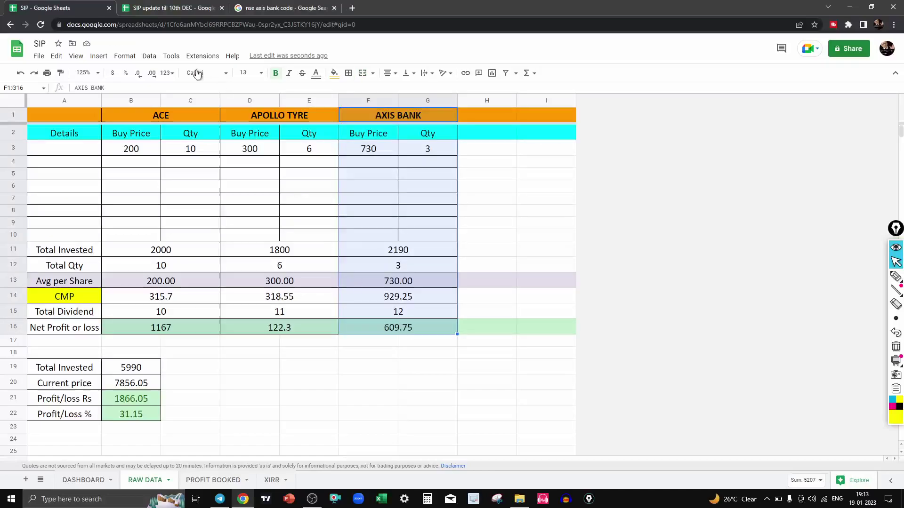
click(63, 74)
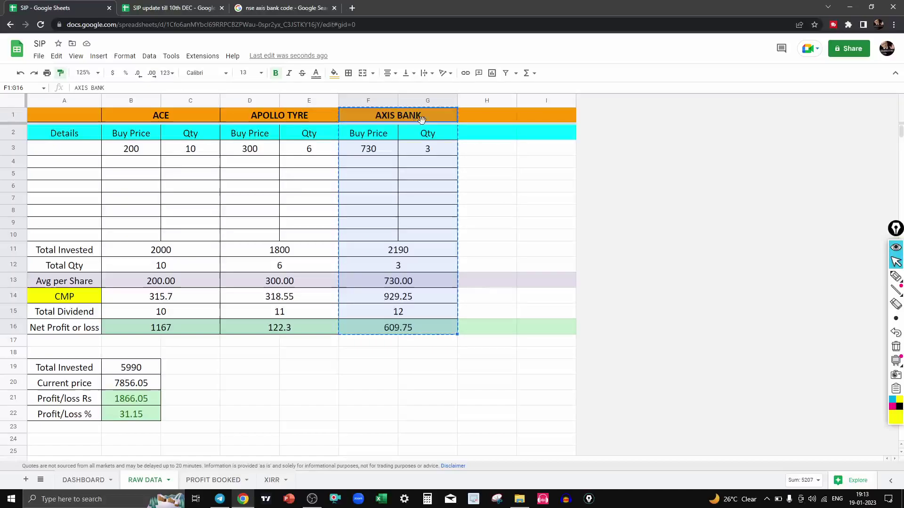
click(538, 332)
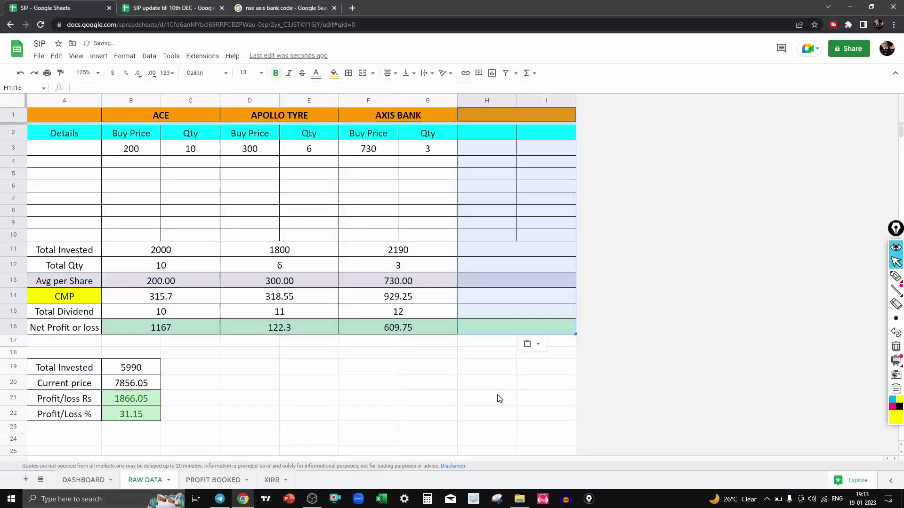
click(516, 279)
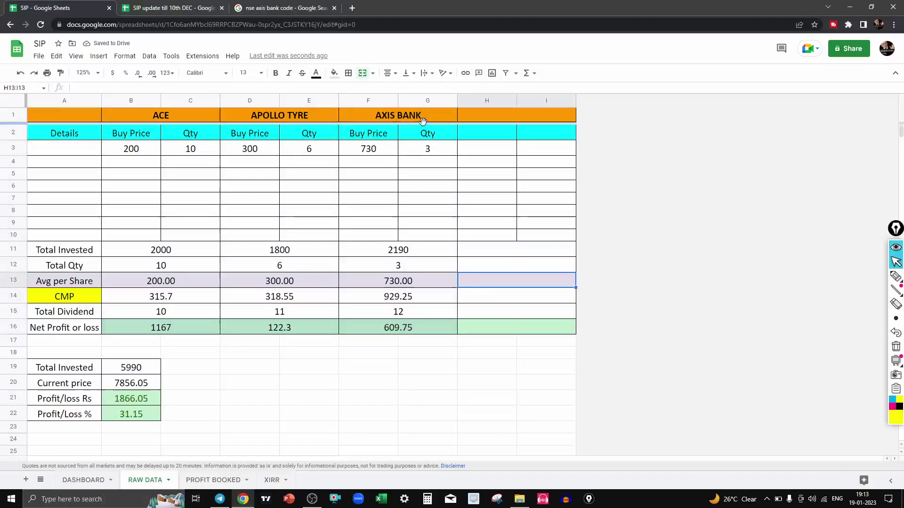
Step: Title the new stock block RELIANCE in the merged header cell of row 1
click(507, 114)
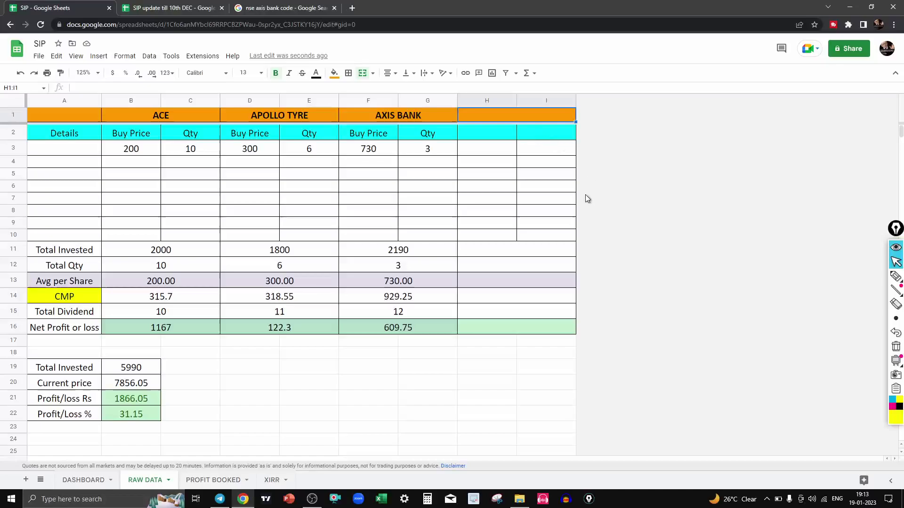
text(r)
key(BackSpace)
text(RELIANCE)
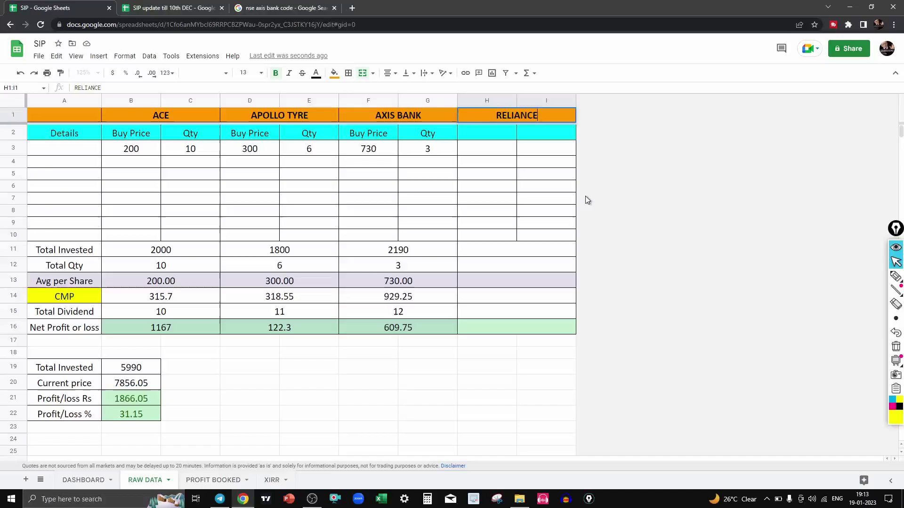
key(Return)
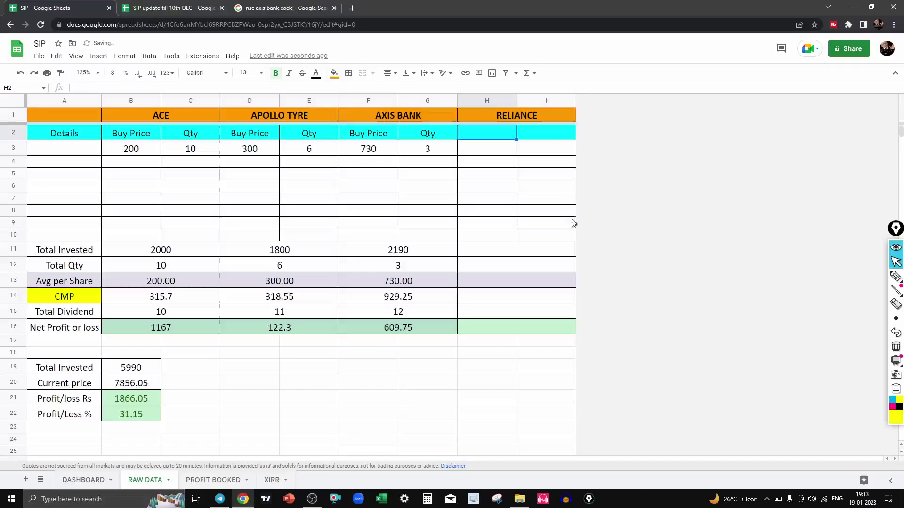
Step: Copy the Buy Price and Qty headings from AXIS BANK into row 2 of the RELIANCE block
text(BU)
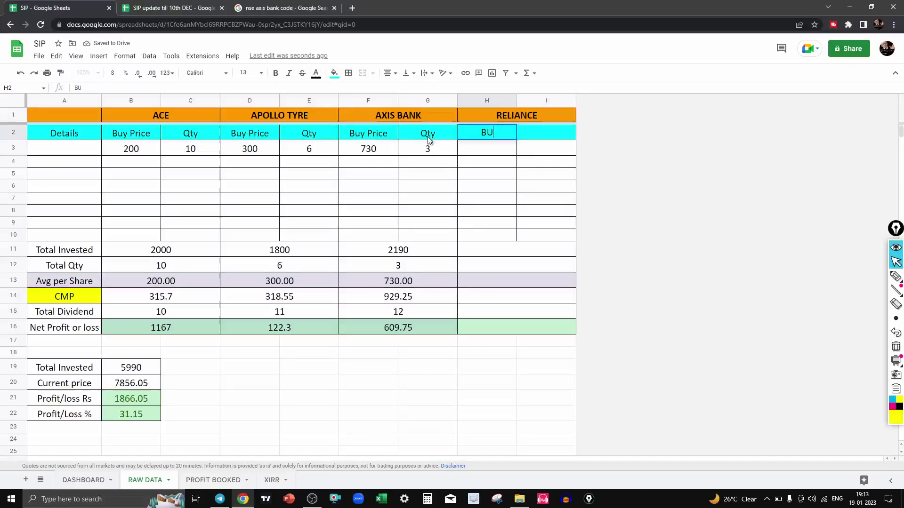
drag(368, 134, 431, 141)
key(ctrl+c)
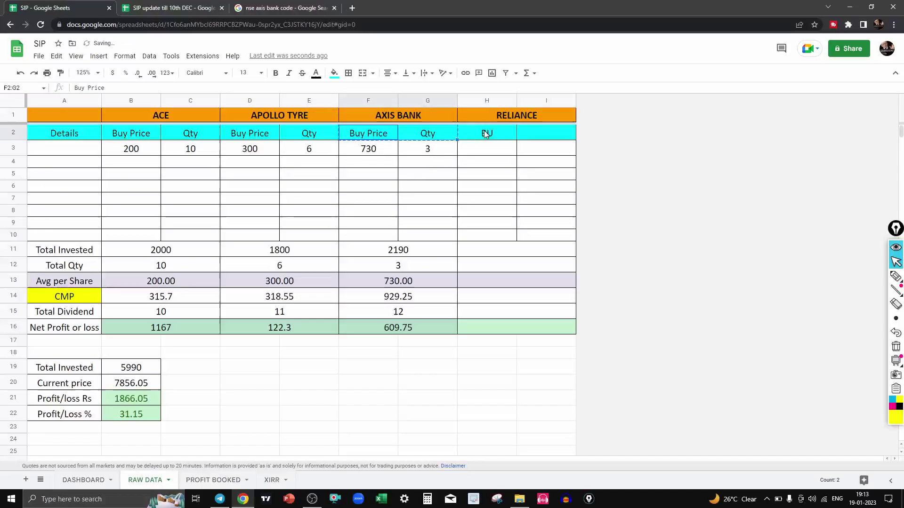
click(486, 134)
key(ctrl+v)
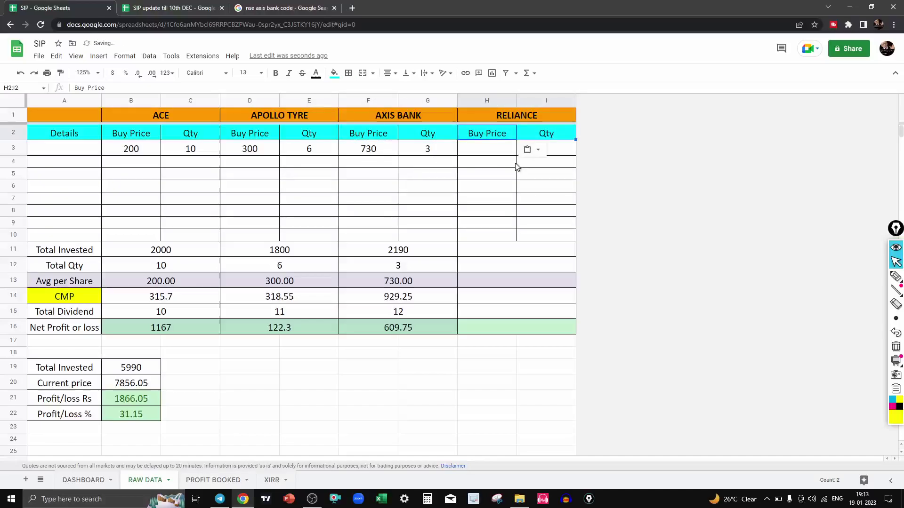
Step: Record RELIANCE's first purchase in row 3 with a Buy Price of 2350 and a Qty of 1
key(Down)
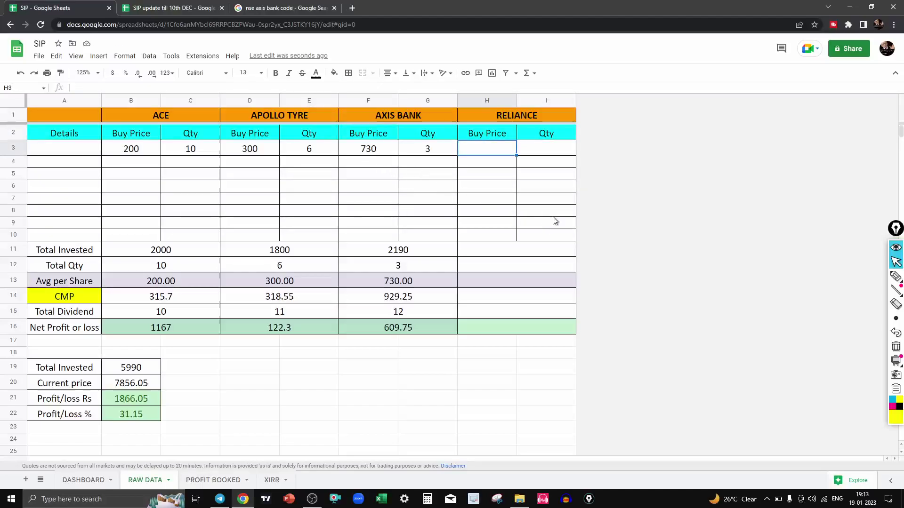
text(2125)
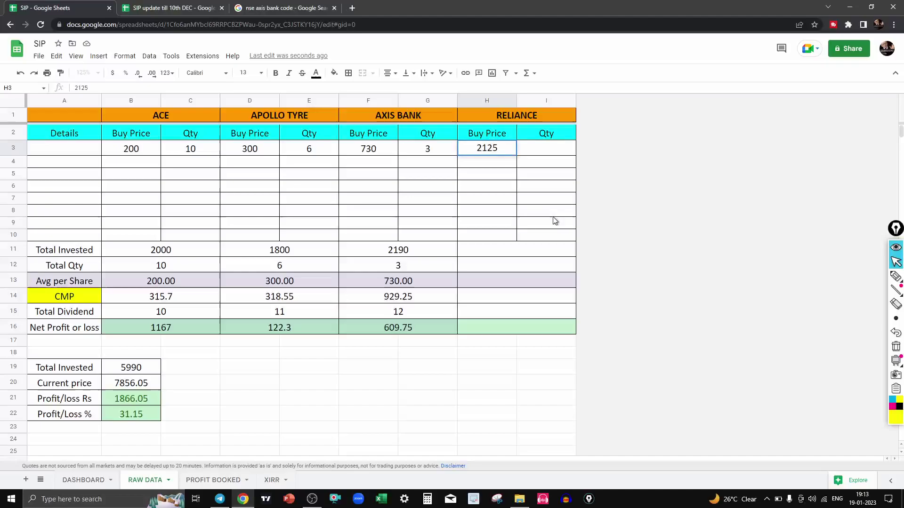
key(BackSpace)
key(BackSpace)
text(350)
key(Tab)
text(1)
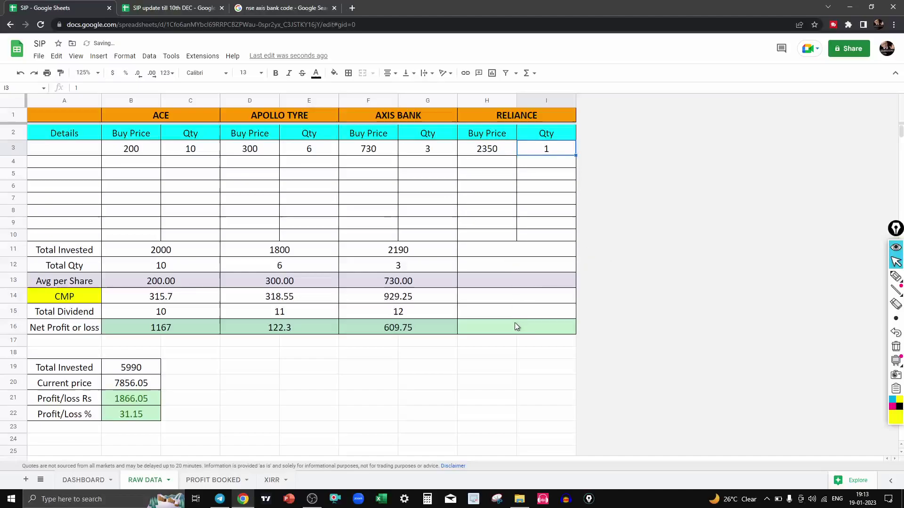
Step: Highlight RELIANCE's empty summary cells from Total Invested down to Net Profit or loss
key(Left)
key(Down)
key(Down)
key(Down)
key(Down)
key(Down)
key(Down)
key(Down)
key(Down)
key(shift+Down)
key(shift+Down)
key(shift+Down)
key(shift+Down)
key(shift+Down)
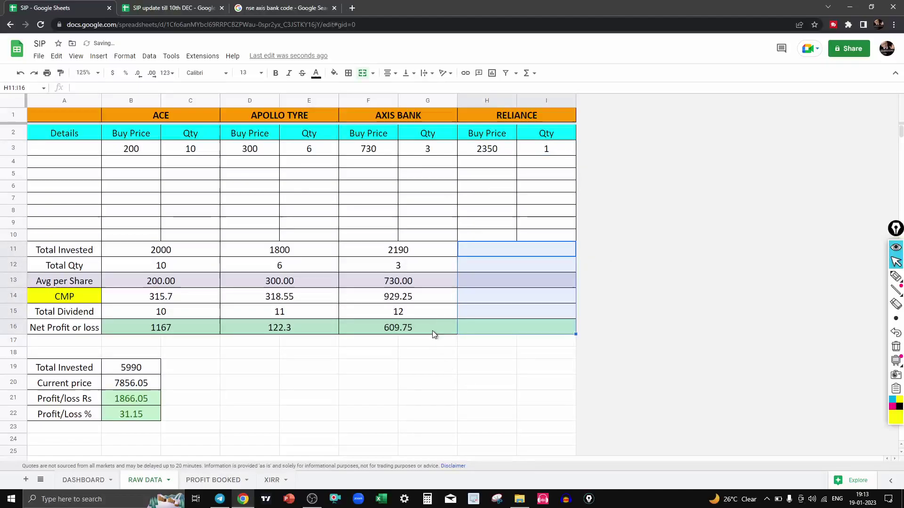
key(Down)
key(Down)
key(Down)
key(Down)
key(Down)
key(Down)
key(Down)
key(Down)
key(Down)
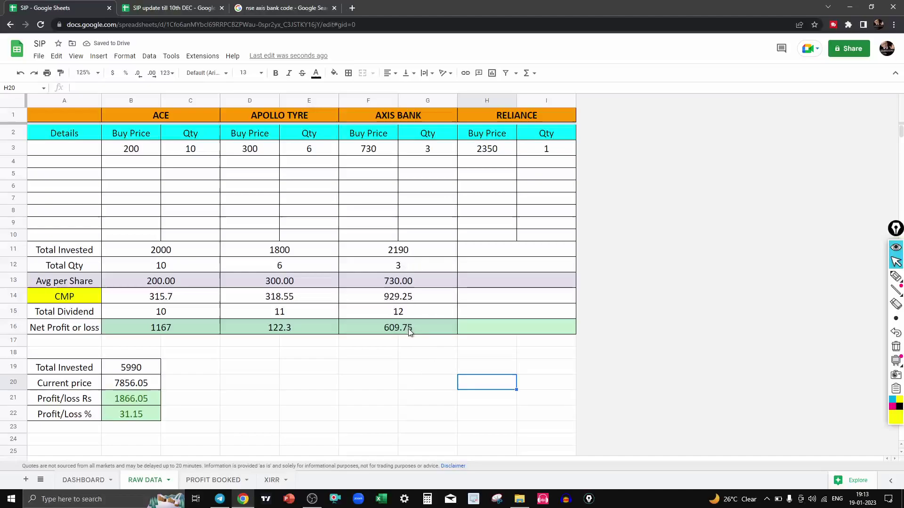
Step: Fill AXIS BANK's summary cells, Total Invested through Net Profit or loss, across into the RELIANCE block
key(Up)
key(Up)
key(Up)
key(Up)
key(Up)
key(Up)
key(Up)
key(Up)
key(Up)
key(Left)
key(shift+Down)
key(shift+Down)
key(shift+Down)
key(shift+Down)
key(shift+Down)
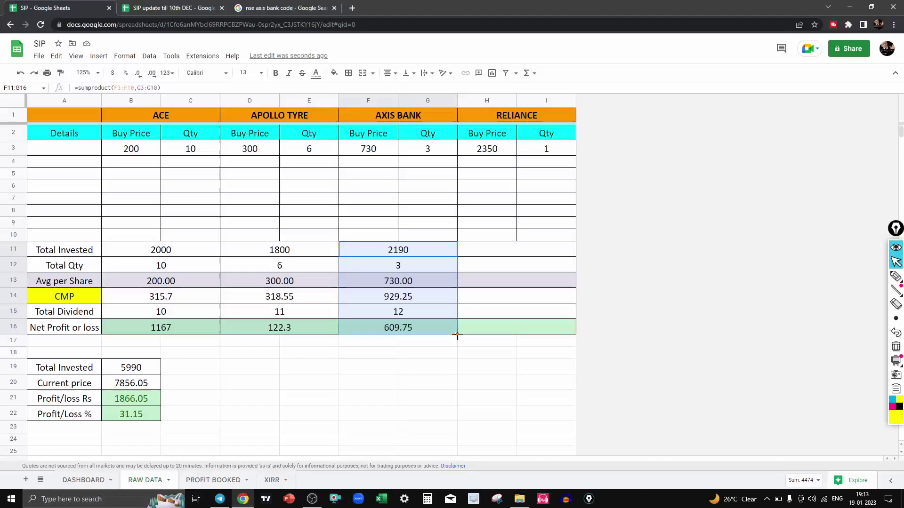
drag(459, 333, 536, 374)
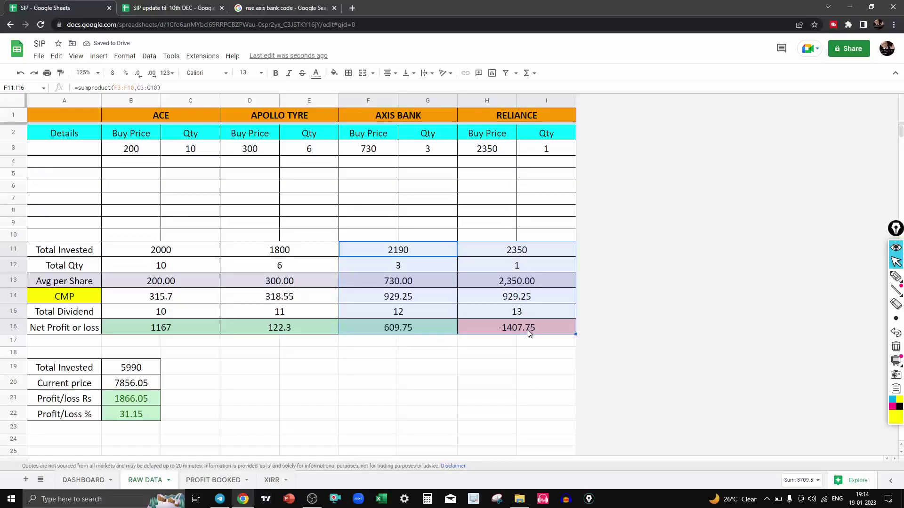
Step: Inspect the CMP formulas of the RELIANCE and AXIS BANK blocks in row 14
click(520, 301)
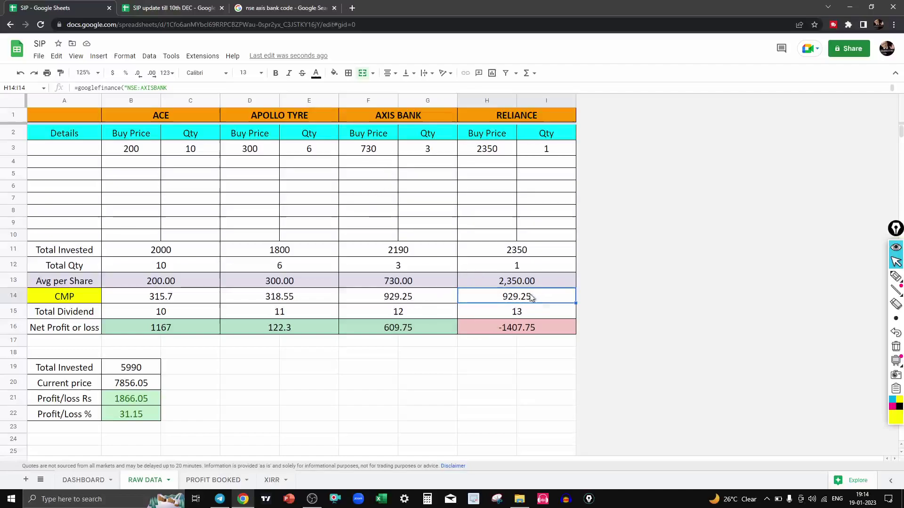
click(412, 299)
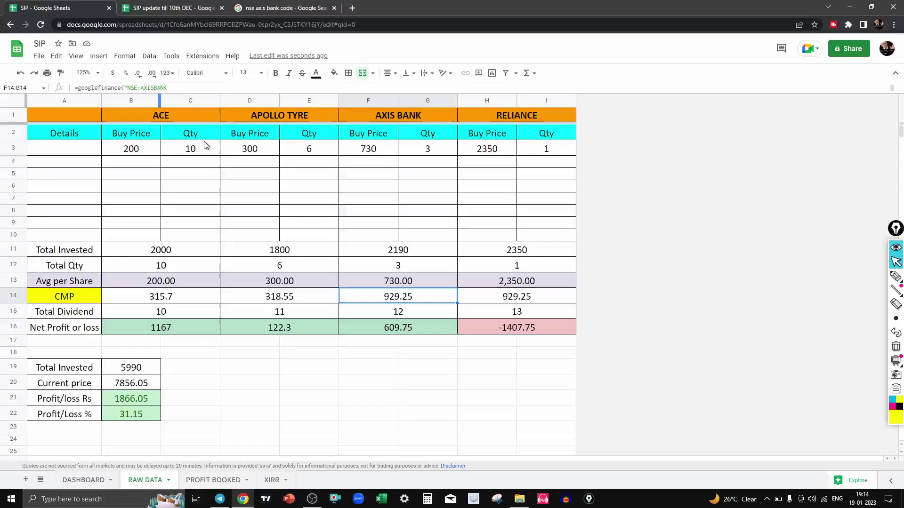
double_click(346, 297)
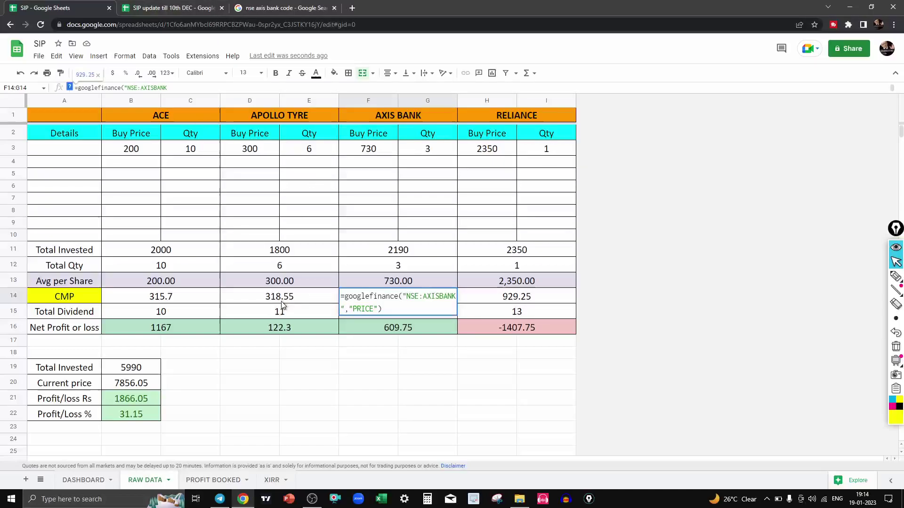
Step: Open RELIANCE's CMP formula for editing and search Google for "nse RELIANCE code" in the existing search tab
click(495, 302)
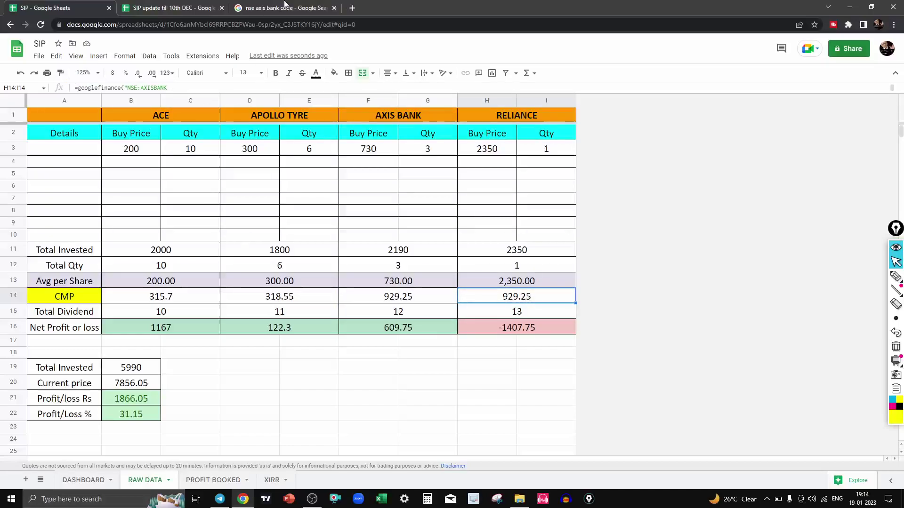
key(F2)
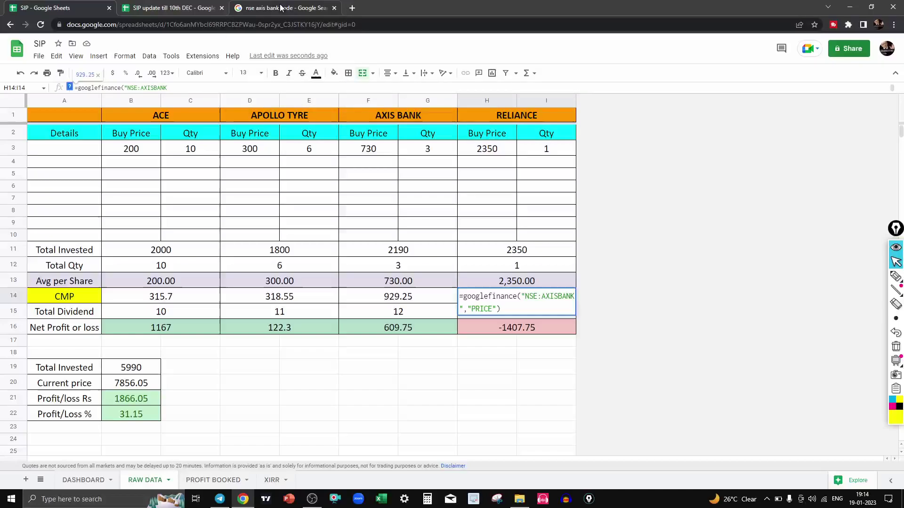
click(280, 7)
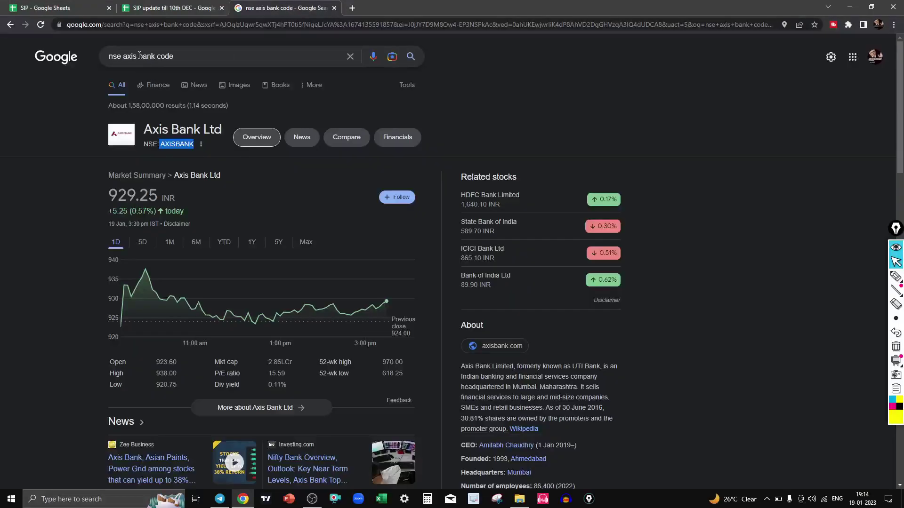
drag(155, 56, 124, 56)
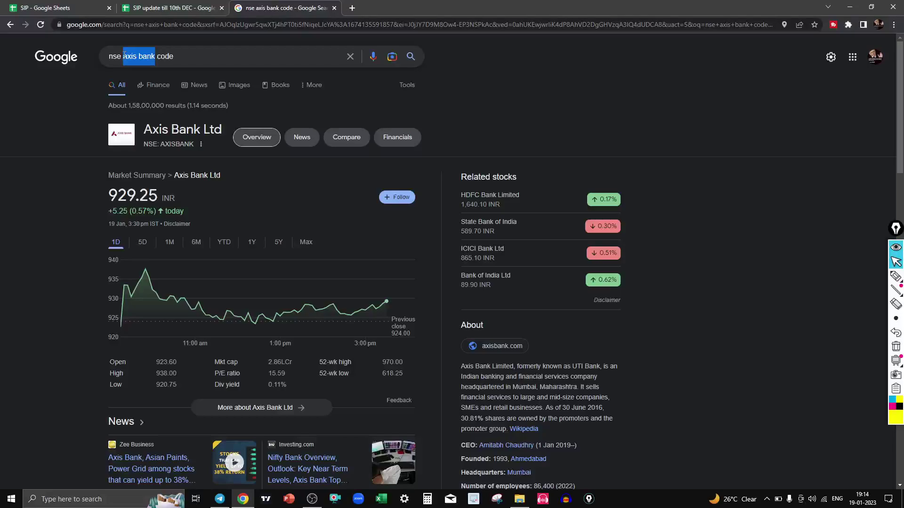
text(RELIANCE)
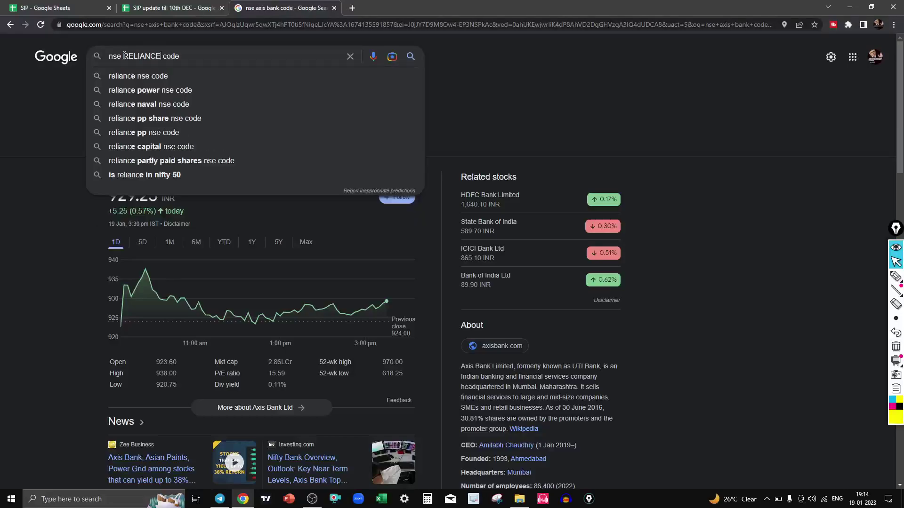
key(Return)
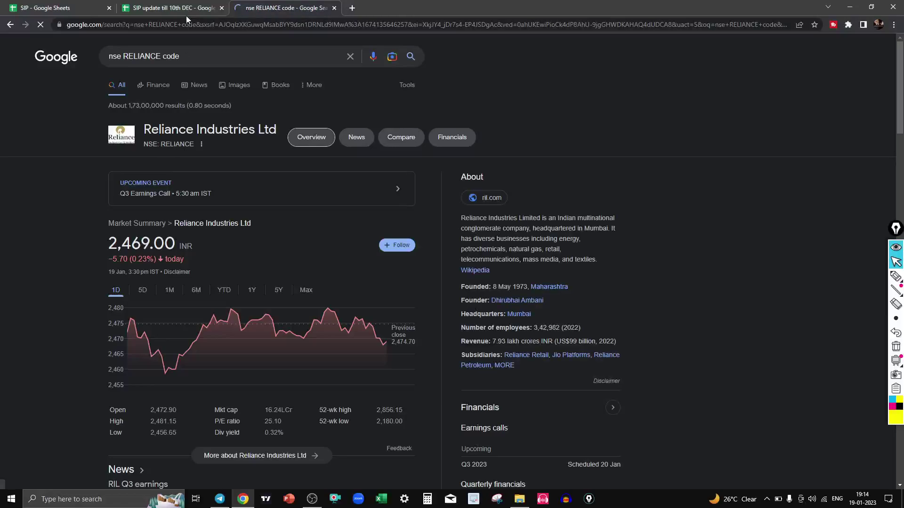
Step: Replace the ticker in RELIANCE's CMP formula with RELIANCE so that it reads NSE:RELIANCE
click(84, 6)
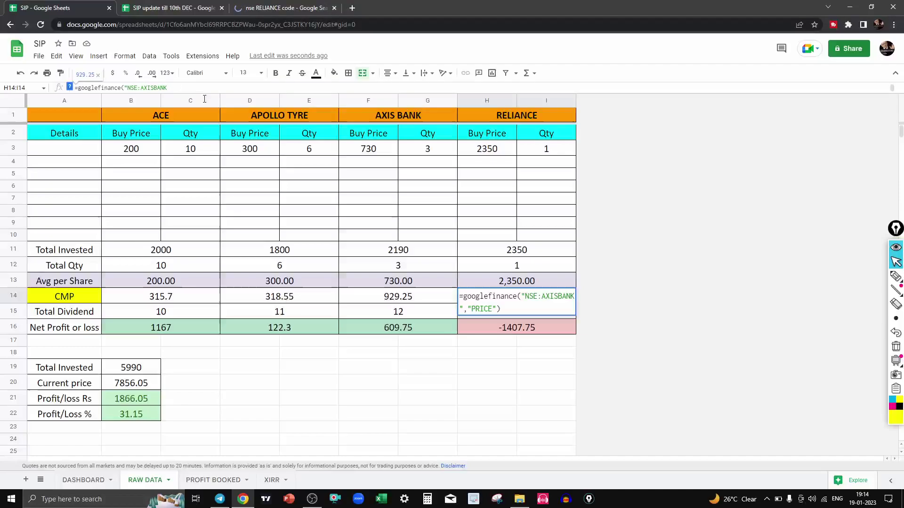
key(BackSpace)
key(BackSpace)
key(BackSpace)
key(BackSpace)
key(BackSpace)
key(BackSpace)
key(BackSpace)
key(BackSpace)
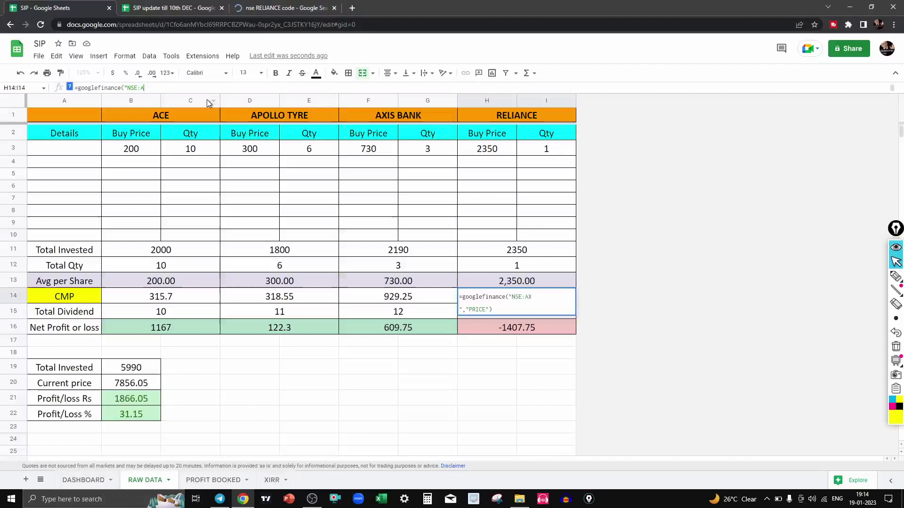
text(RELIANCE)
key(Return)
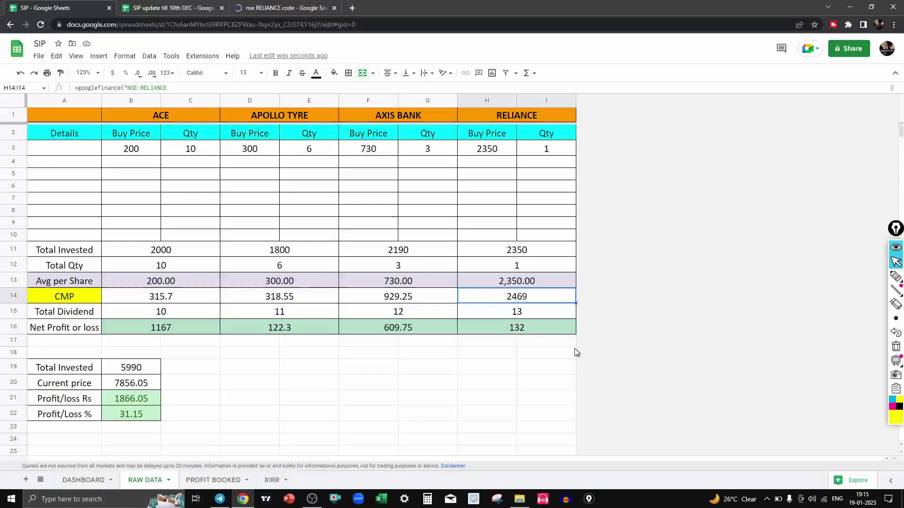
Step: Clear the Total Dividend value in the RELIANCE block
key(Down)
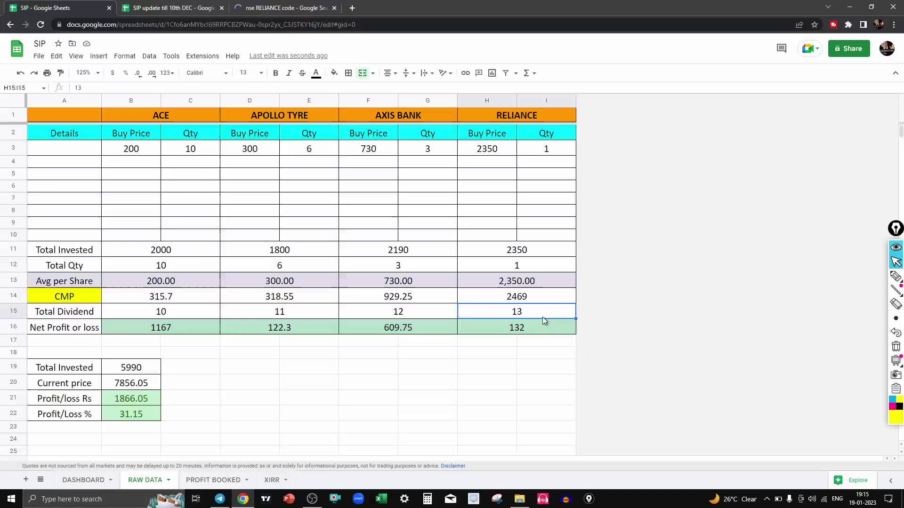
key(Delete)
key(Down)
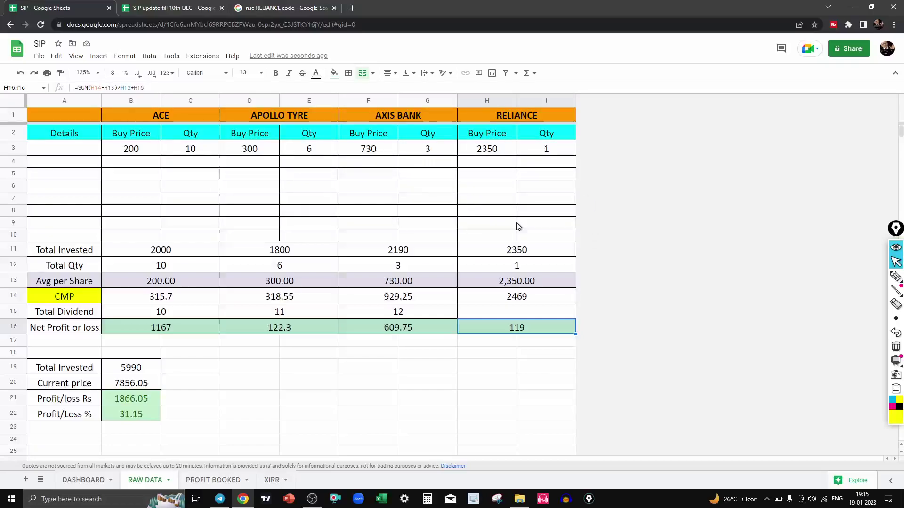
Step: Annotate the stock blocks with yellow and black pen loops, point an arrow at the portfolio summary, and mark the Total Invested row after clearing the ink
key(ctrl+shift+p)
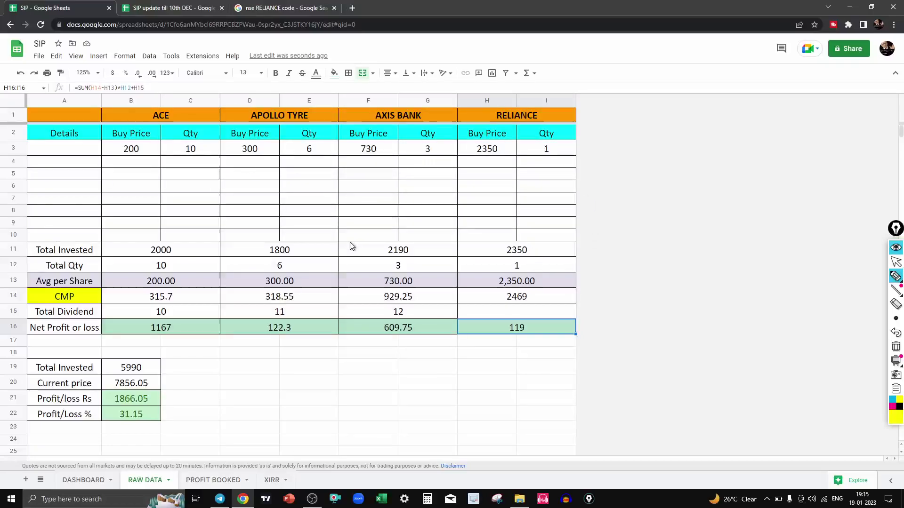
mouse_move(194, 119)
mouse_down()
mouse_move(477, 327)
mouse_move(188, 114)
mouse_move(127, 116)
mouse_up()
click(899, 408)
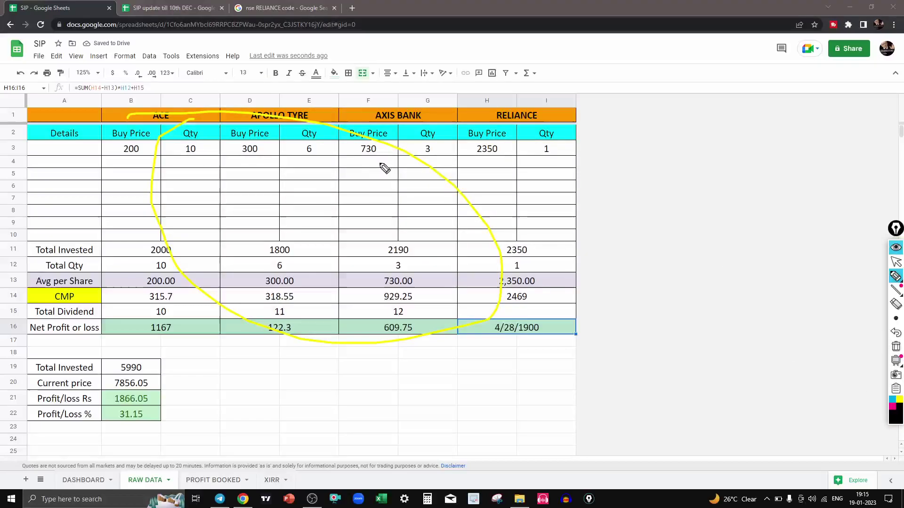
mouse_move(222, 111)
mouse_down()
mouse_move(389, 379)
mouse_move(265, 226)
mouse_up()
mouse_move(223, 349)
mouse_down()
mouse_move(206, 377)
mouse_move(182, 376)
mouse_move(196, 394)
mouse_up()
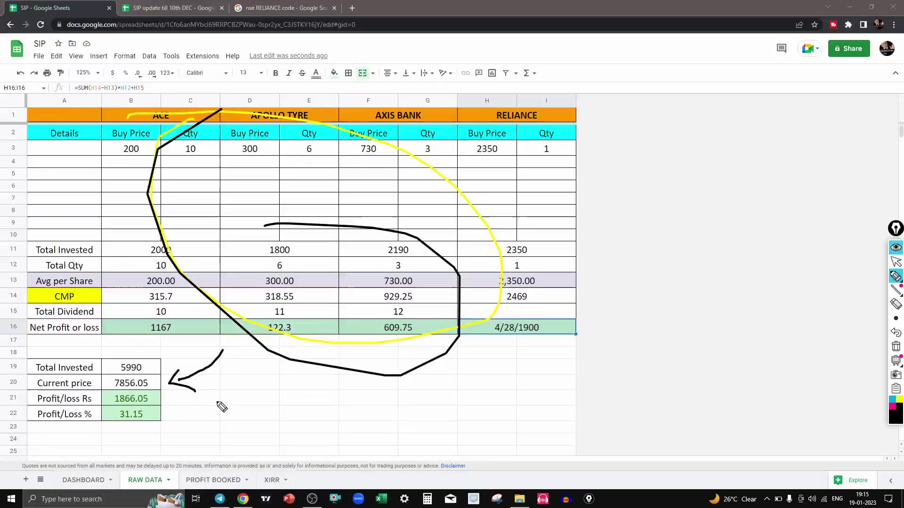
key(ctrl+shift+c)
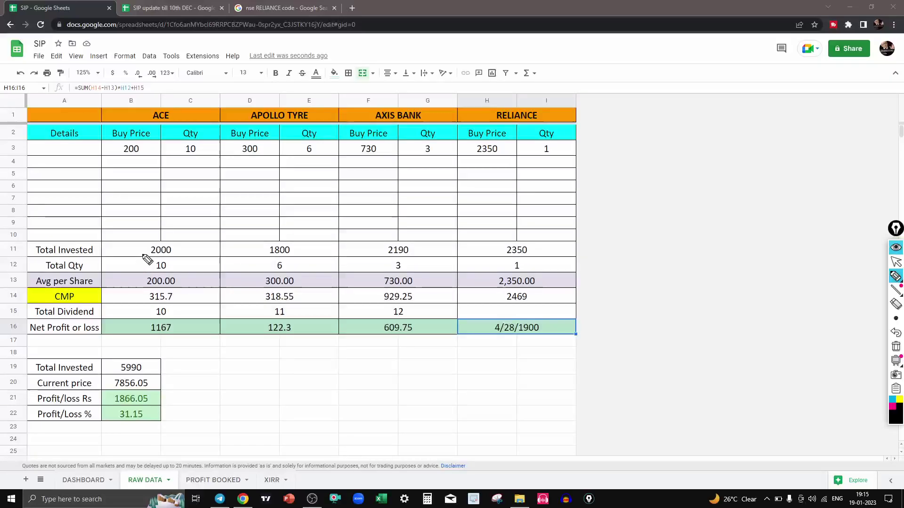
drag(143, 249, 489, 260)
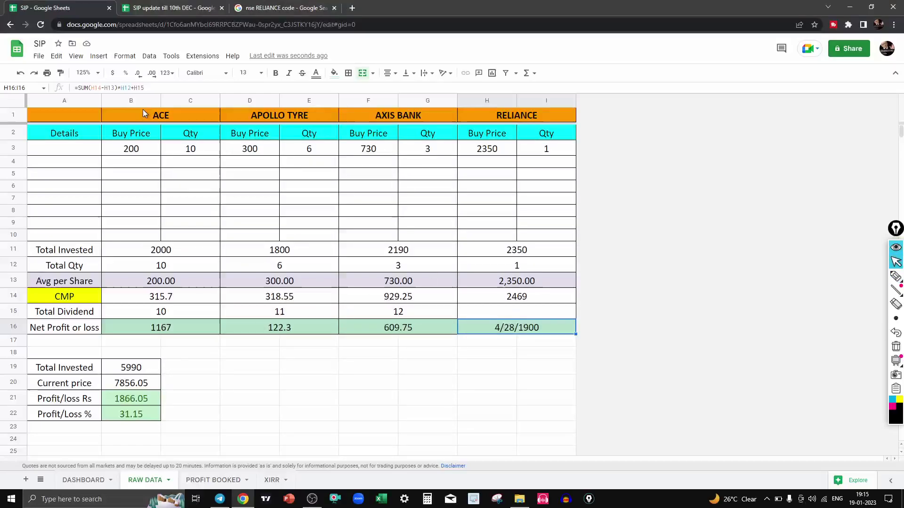
Step: Inspect the range summed by the portfolio's Total Invested formula in B19, leaving the formula as it is
click(152, 371)
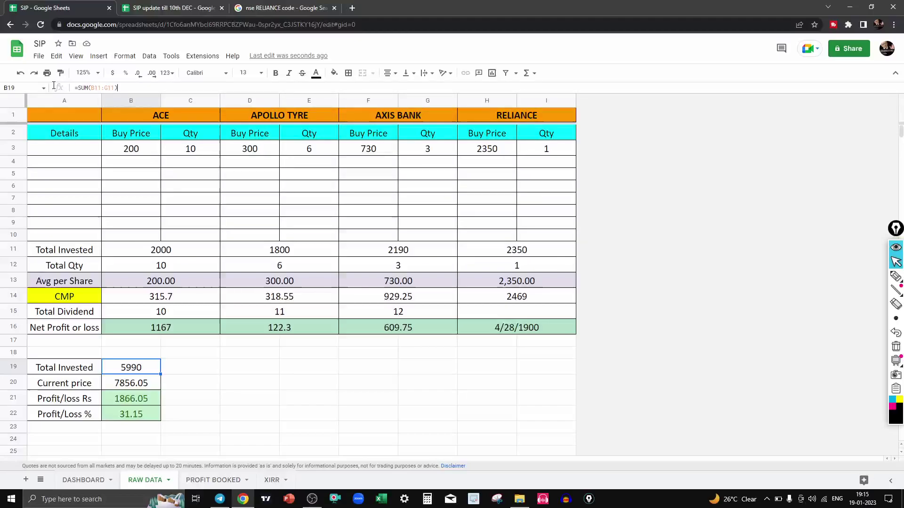
triple_click(101, 88)
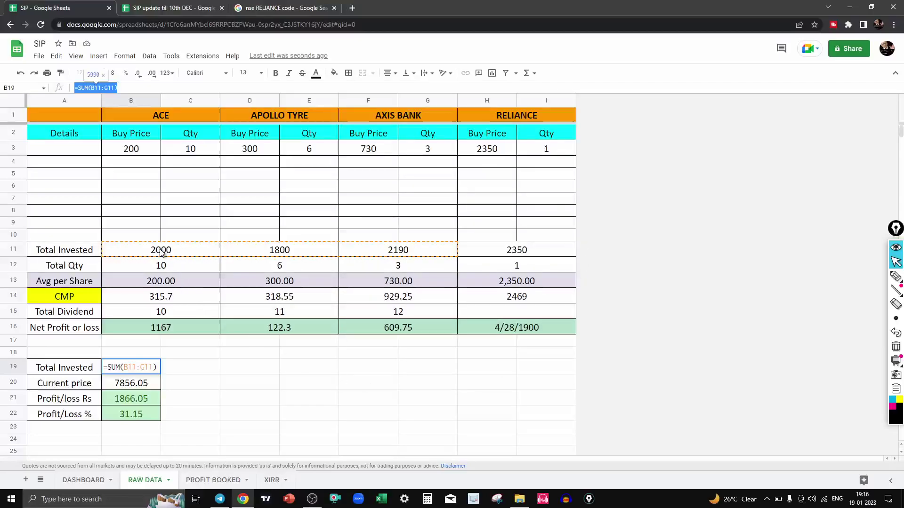
key(Escape)
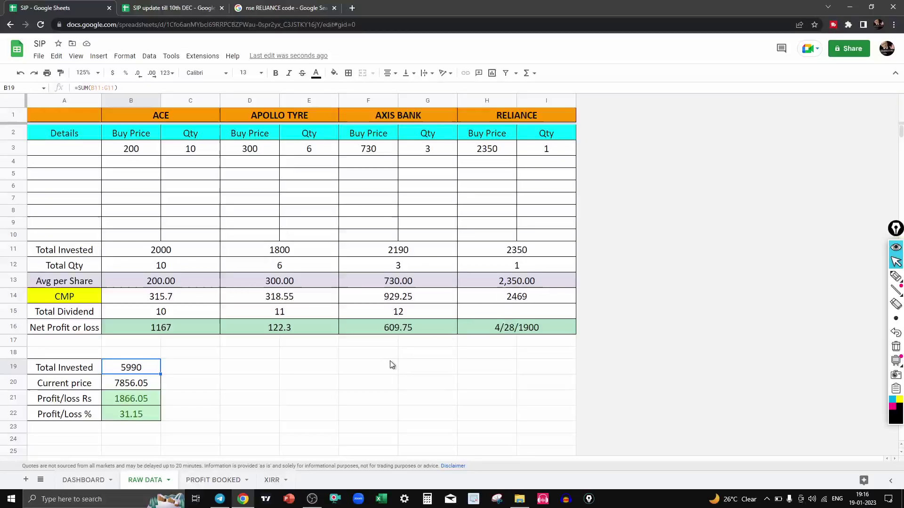
Step: Draw pen lines from each of the four stock names down to its circled Total Invested amount in row 11
key(ctrl+shift+p)
mouse_move(149, 98)
mouse_down()
mouse_move(175, 109)
mouse_move(164, 228)
mouse_move(145, 243)
mouse_move(187, 268)
mouse_move(163, 237)
mouse_up()
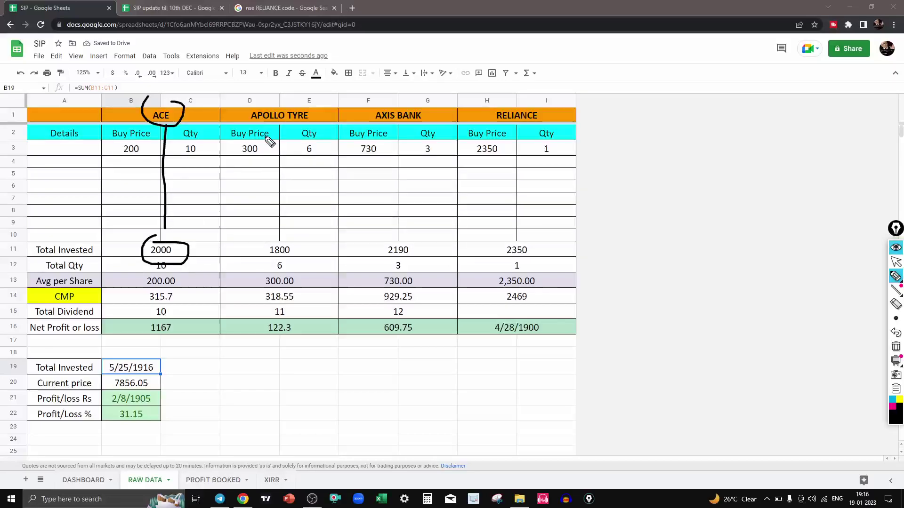
mouse_move(257, 104)
mouse_down()
mouse_move(306, 142)
mouse_move(307, 124)
mouse_move(278, 238)
mouse_move(297, 263)
mouse_move(284, 232)
mouse_up()
mouse_move(401, 124)
mouse_down()
mouse_move(397, 238)
mouse_move(423, 241)
mouse_up()
drag(500, 121, 508, 205)
mouse_move(508, 240)
mouse_down()
mouse_move(525, 255)
mouse_move(536, 241)
mouse_up()
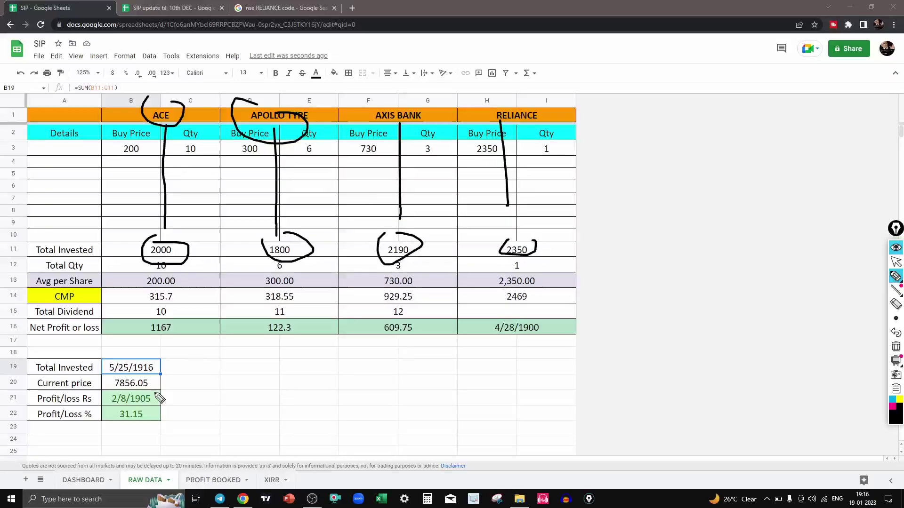
Step: Draw plus signs between the four circled Total Invested amounts and clear all pen ink from the screen
drag(214, 252, 242, 252)
drag(231, 239, 231, 279)
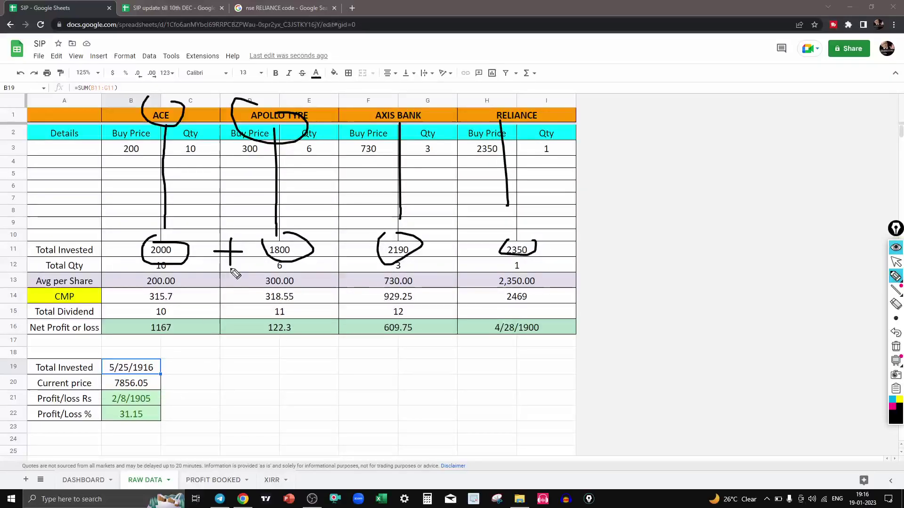
mouse_move(323, 253)
mouse_down()
mouse_move(354, 252)
mouse_move(339, 272)
mouse_up()
mouse_move(445, 253)
mouse_down()
mouse_move(474, 252)
mouse_move(464, 265)
mouse_up()
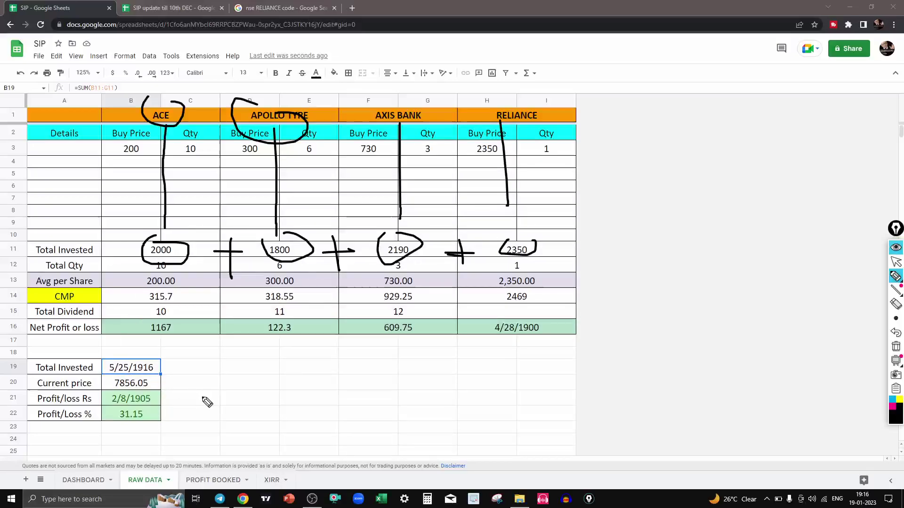
key(ctrl+F5)
key(ctrl+F1)
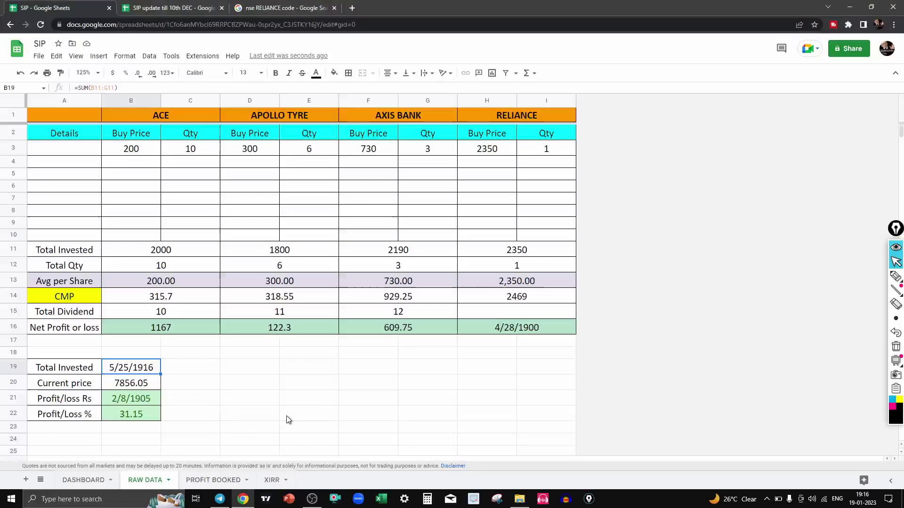
Step: Format the portfolio's Total Invested cell B19 as Number
key(Down)
key(Down)
key(Right)
click(151, 371)
click(222, 402)
click(158, 371)
click(168, 73)
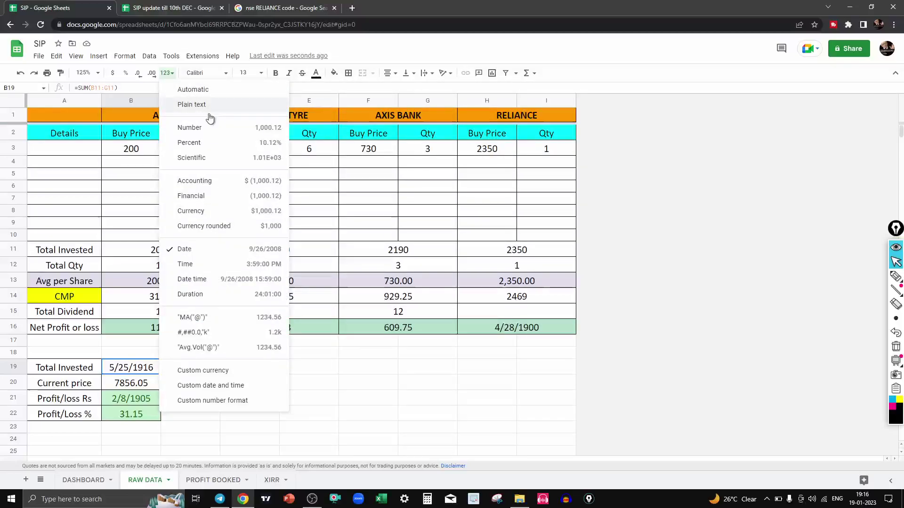
click(202, 129)
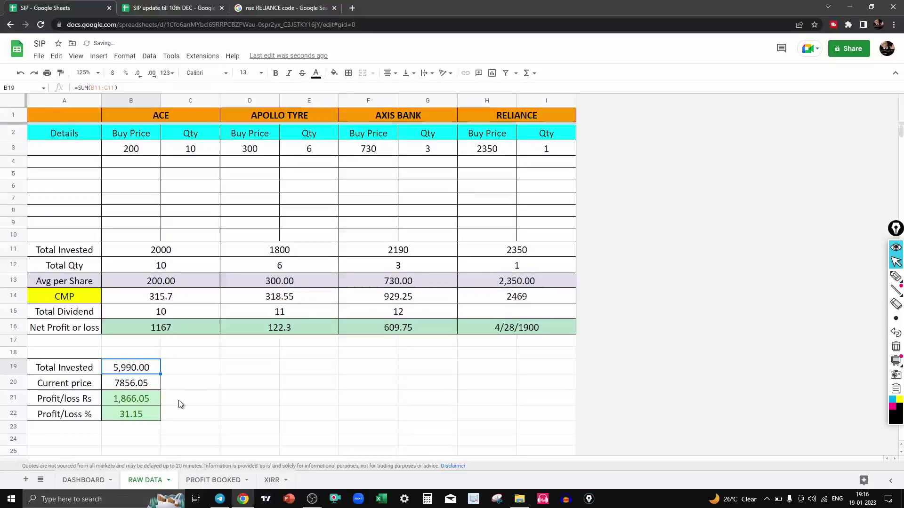
Step: Format RELIANCE's Net Profit or loss cell in row 16 as Number
click(546, 329)
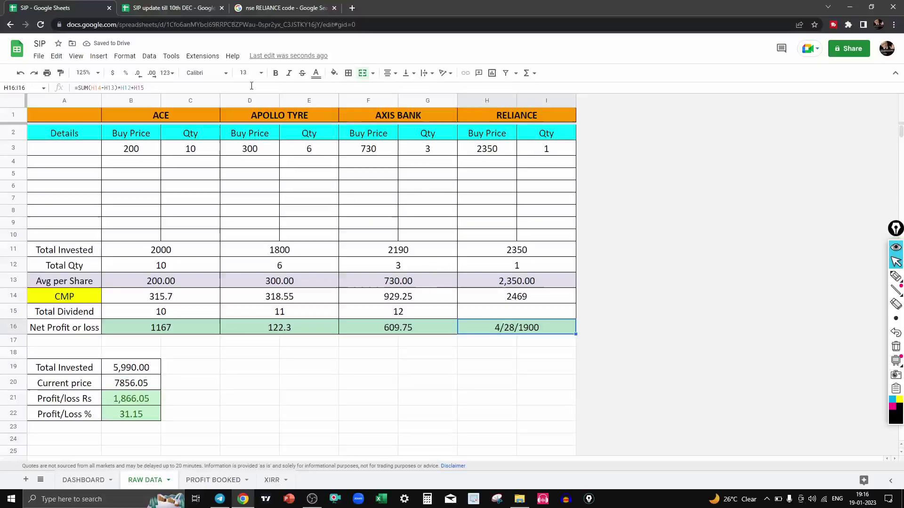
click(167, 73)
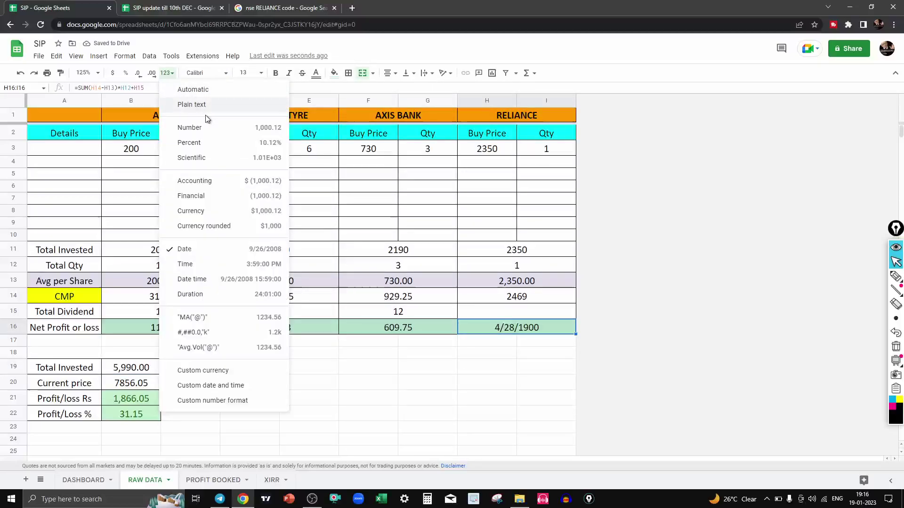
click(206, 136)
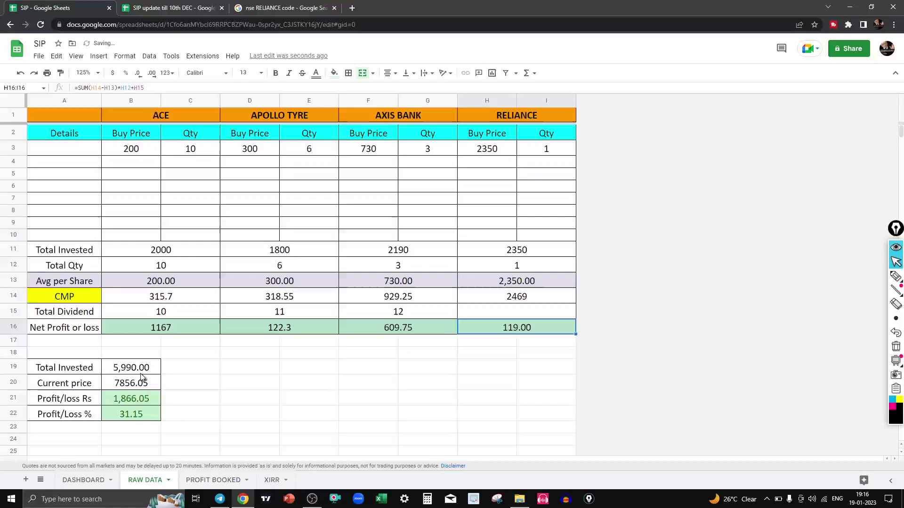
Step: Show the formula of portfolio Total Invested cell B19 and circle the four stocks' Total Invested amounts in row 11 with the pen
click(368, 340)
click(151, 367)
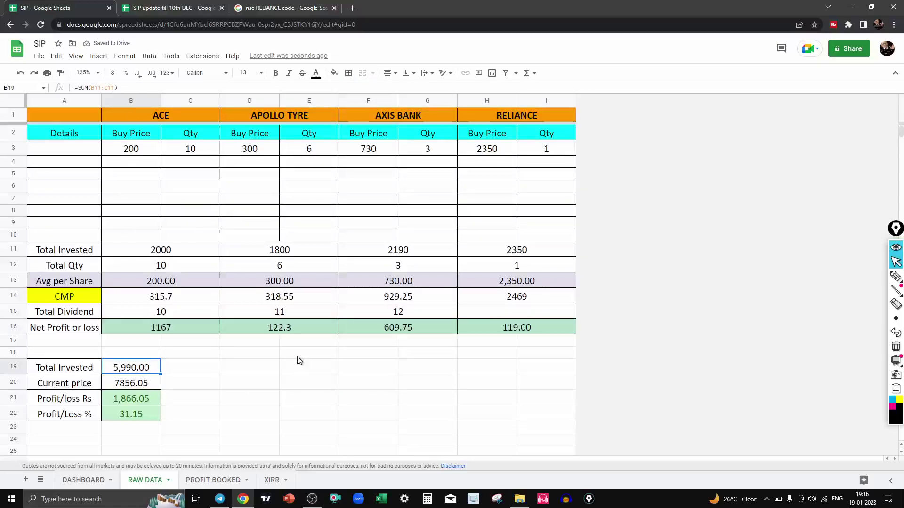
key(F2)
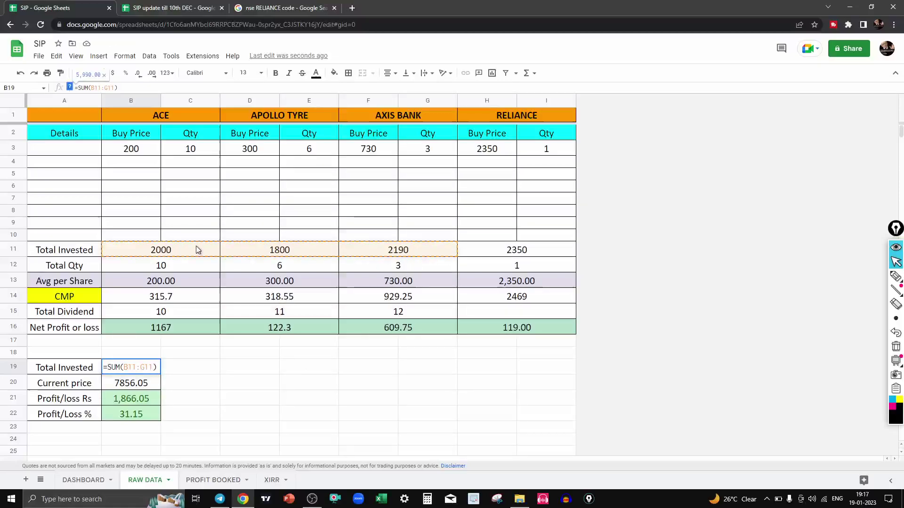
key(ctrl+shift+p)
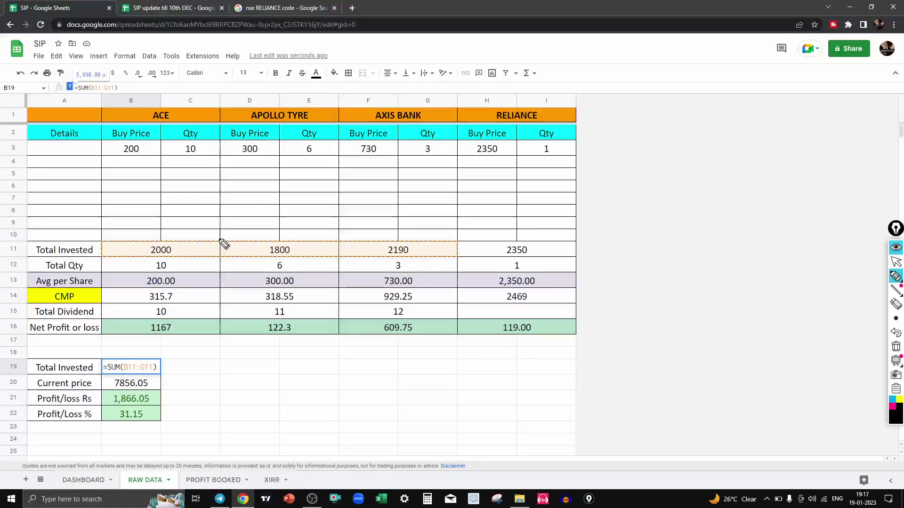
mouse_move(168, 210)
mouse_down()
mouse_move(140, 226)
mouse_move(164, 232)
mouse_up()
drag(281, 224, 304, 233)
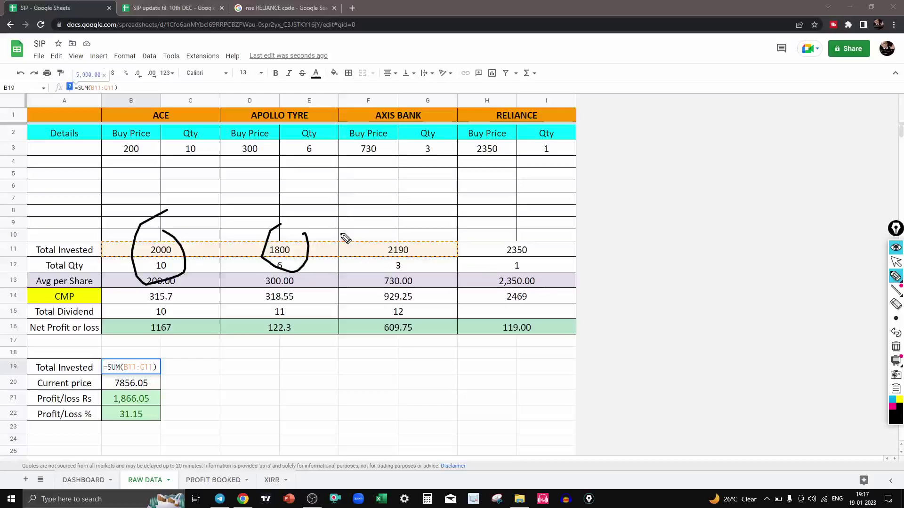
mouse_move(370, 233)
mouse_down()
mouse_move(431, 244)
mouse_move(371, 214)
mouse_up()
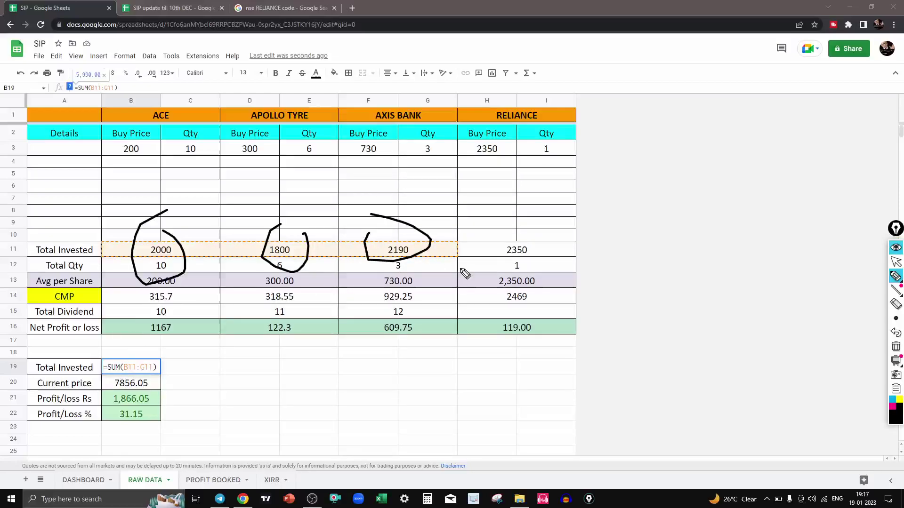
mouse_move(520, 225)
mouse_down()
mouse_move(559, 248)
mouse_move(547, 229)
mouse_up()
key(Return)
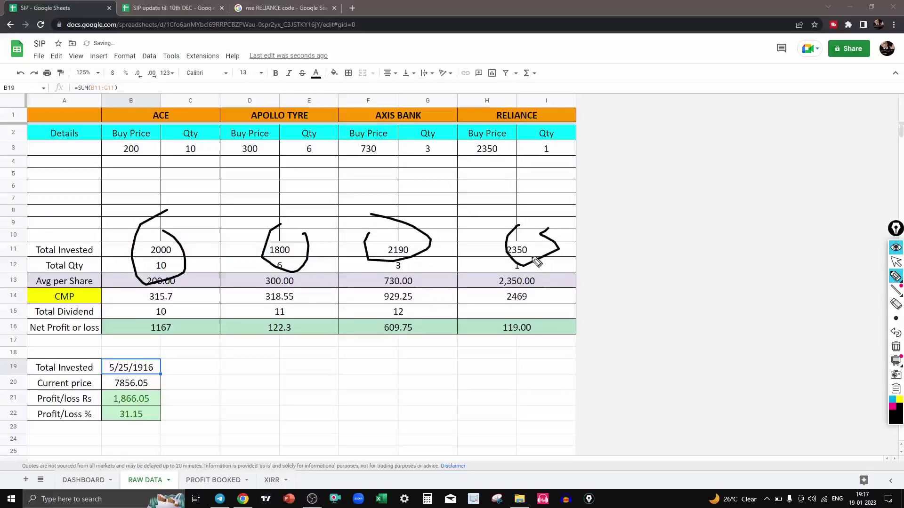
Step: Circle the column H header and the range in B19's formula with the pen, and clear all pen ink
mouse_move(473, 93)
mouse_down()
mouse_move(470, 104)
mouse_move(492, 91)
mouse_up()
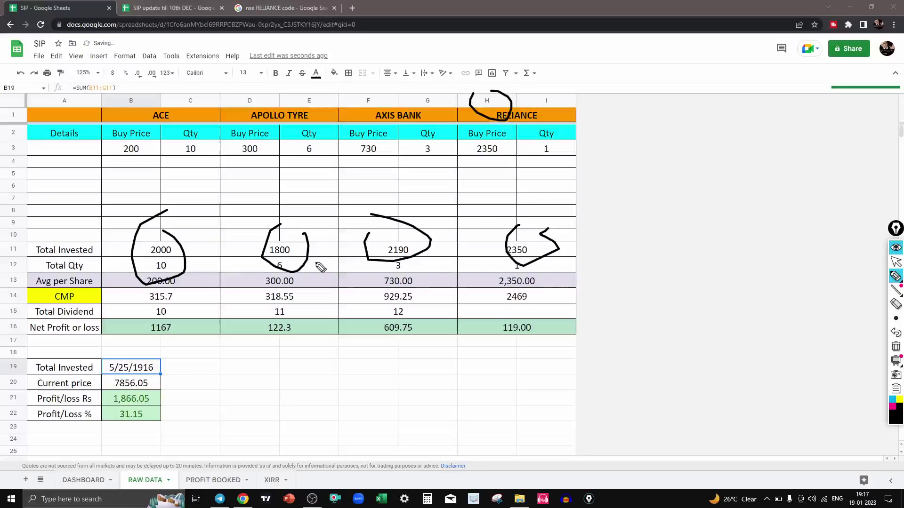
mouse_move(109, 80)
mouse_down()
mouse_move(121, 96)
mouse_move(129, 79)
mouse_up()
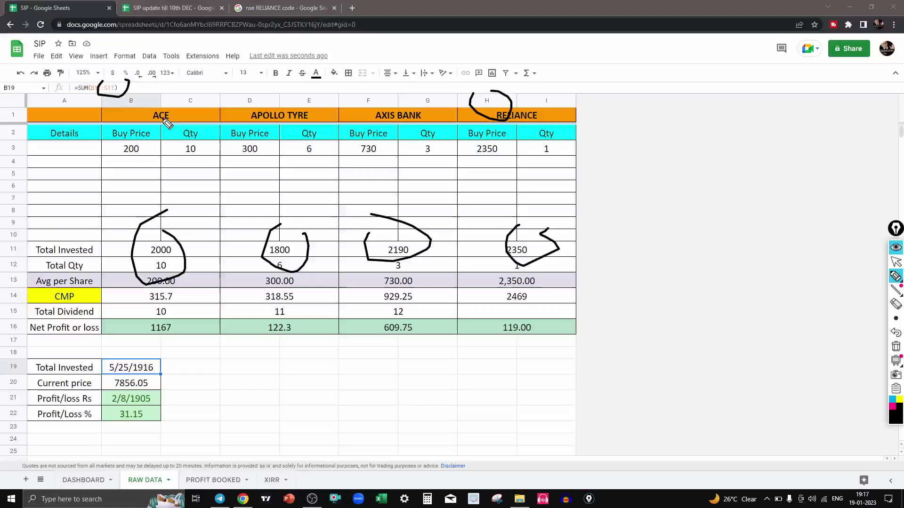
key(ctrl+shift+Delete)
key(ctrl+shift+1)
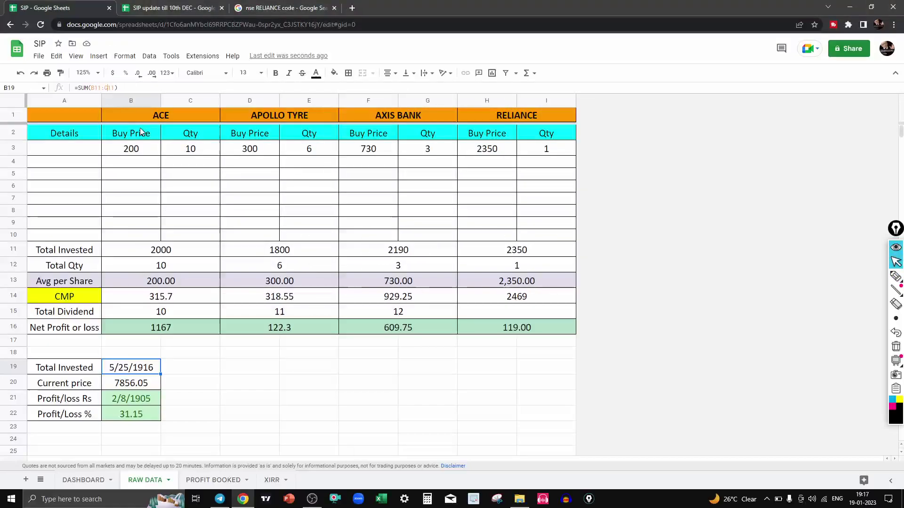
Step: Extend the portfolio's Total Invested formula in B19 to include RELIANCE, making it =SUM(B11:H11)
key(F2)
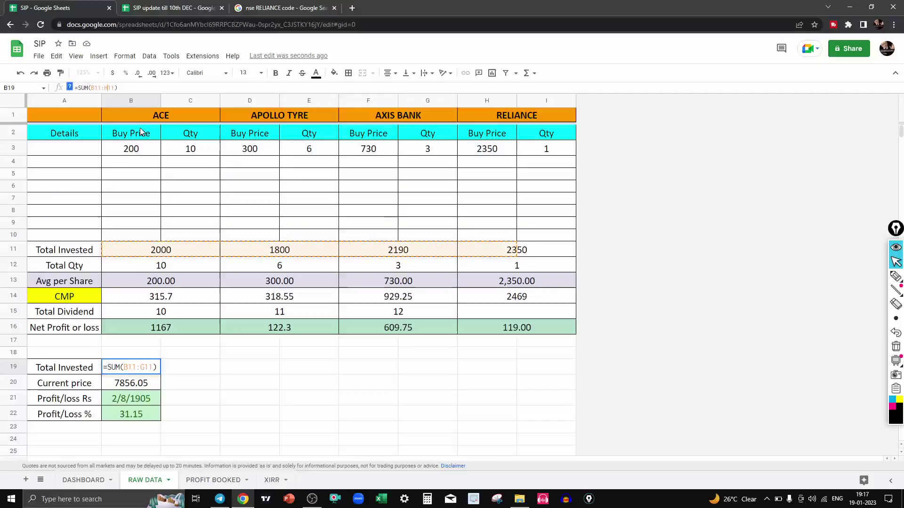
key(Left)
key(Left)
key(Left)
key(BackSpace)
text(H)
key(Return)
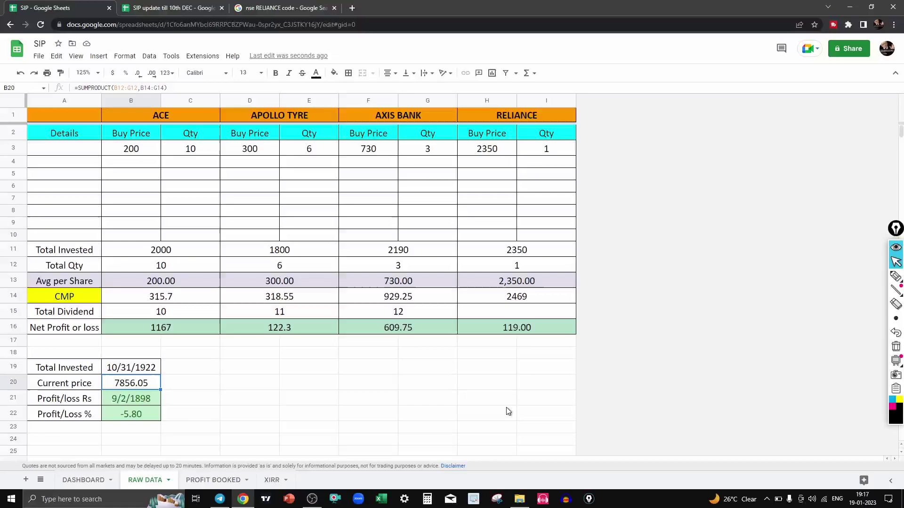
click(351, 395)
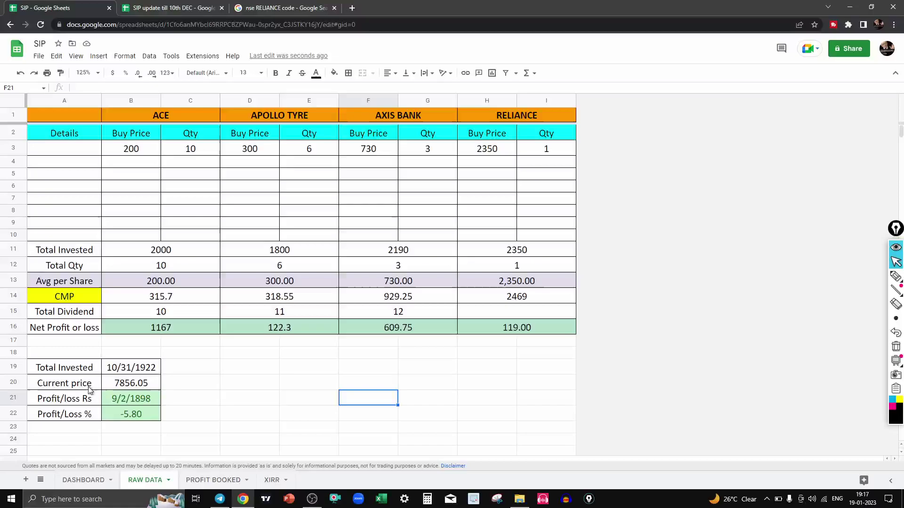
click(113, 387)
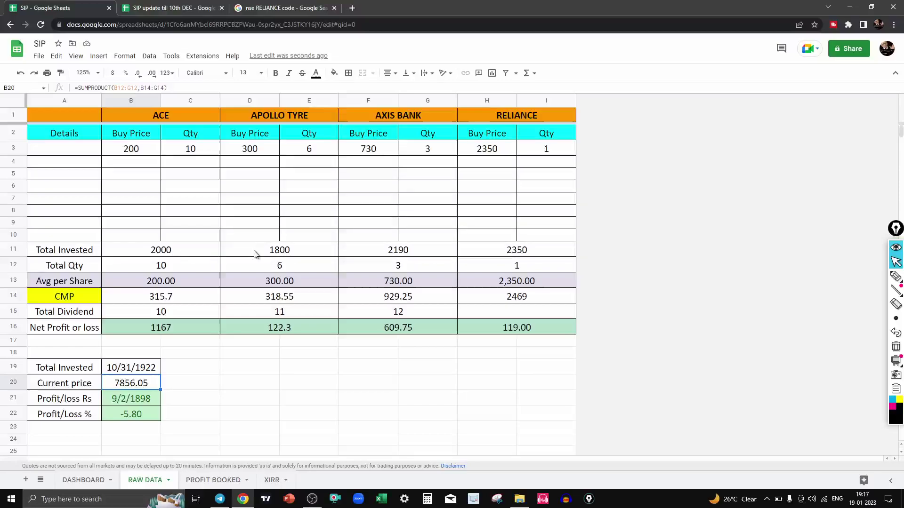
Step: Format the portfolio summary cells B19:B22 as Number
click(131, 369)
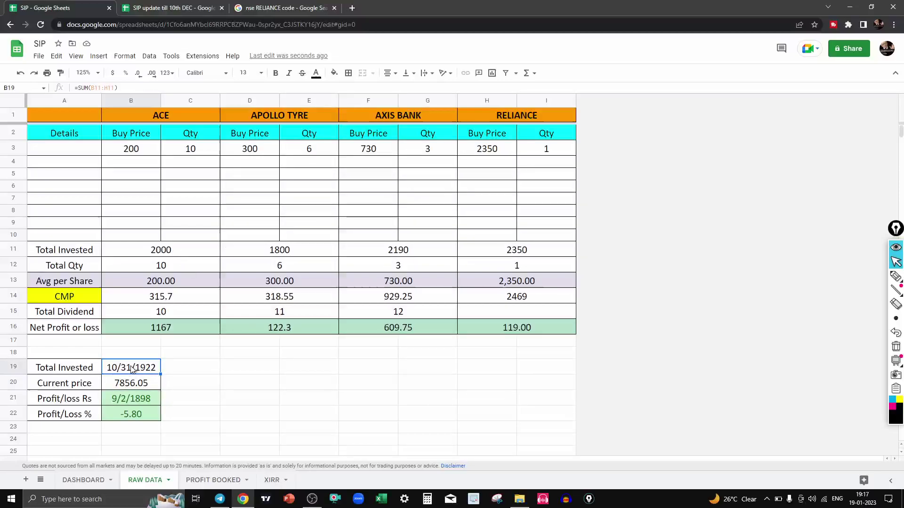
shift+click(131, 411)
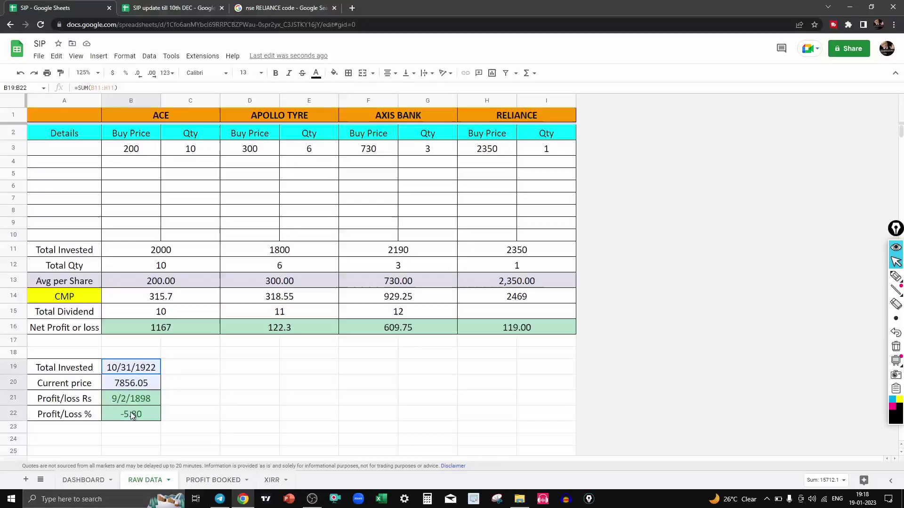
click(172, 74)
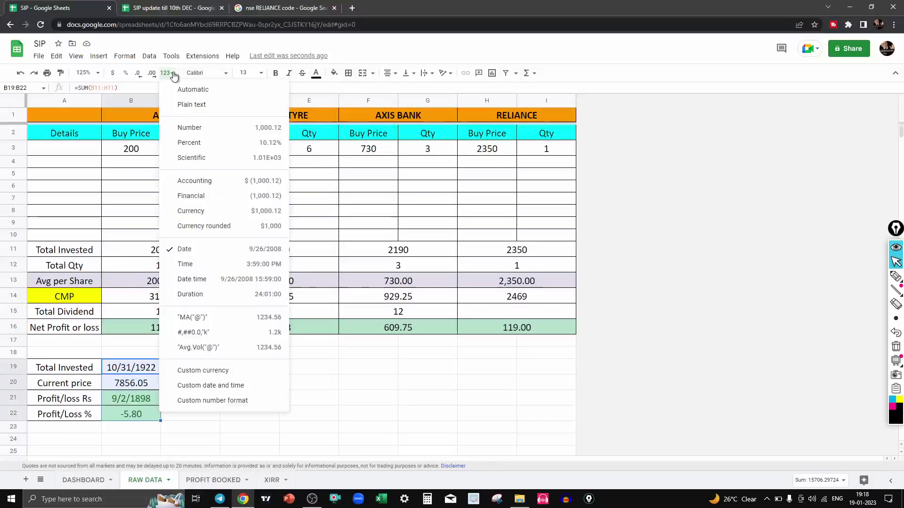
click(191, 128)
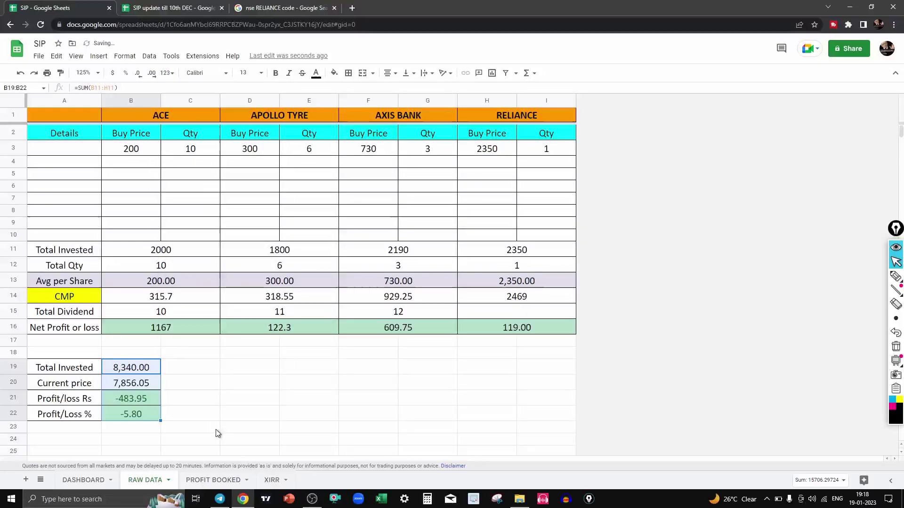
click(218, 432)
Step: Try formatting the Profit/Loss % cell B22 as Percent
click(140, 416)
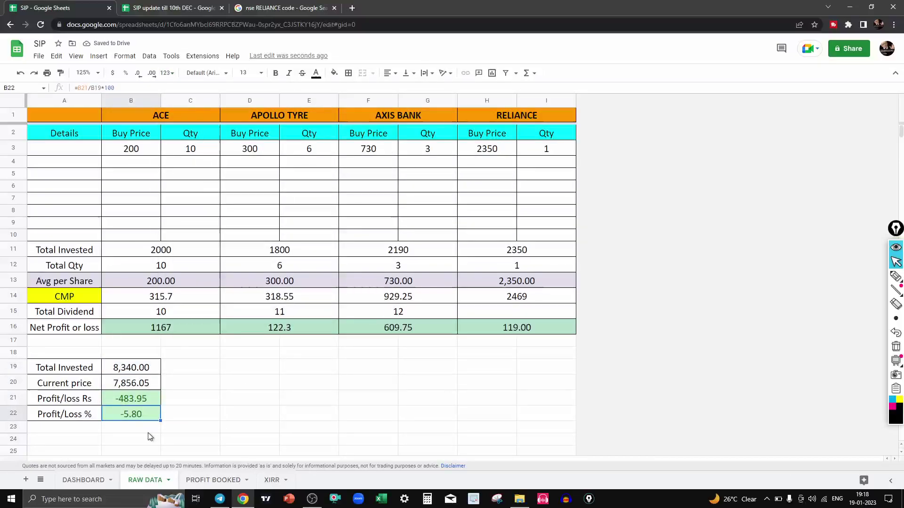
click(168, 73)
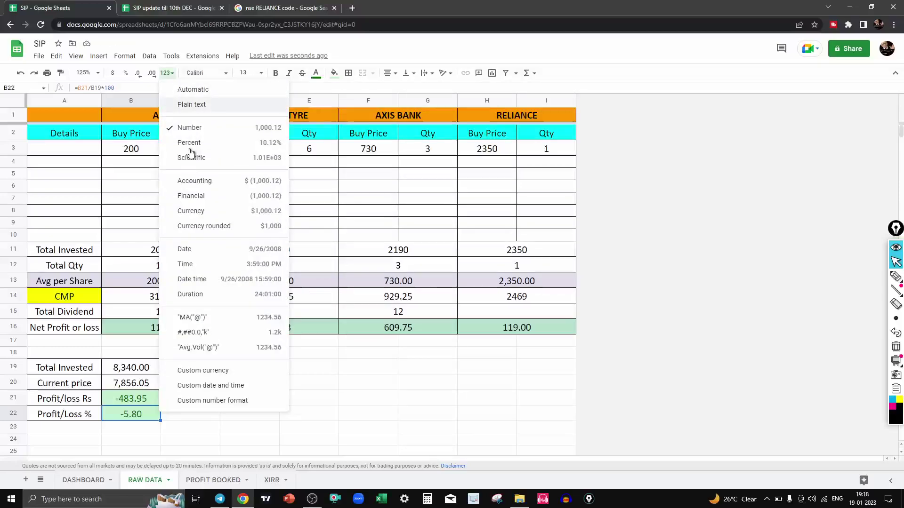
click(189, 143)
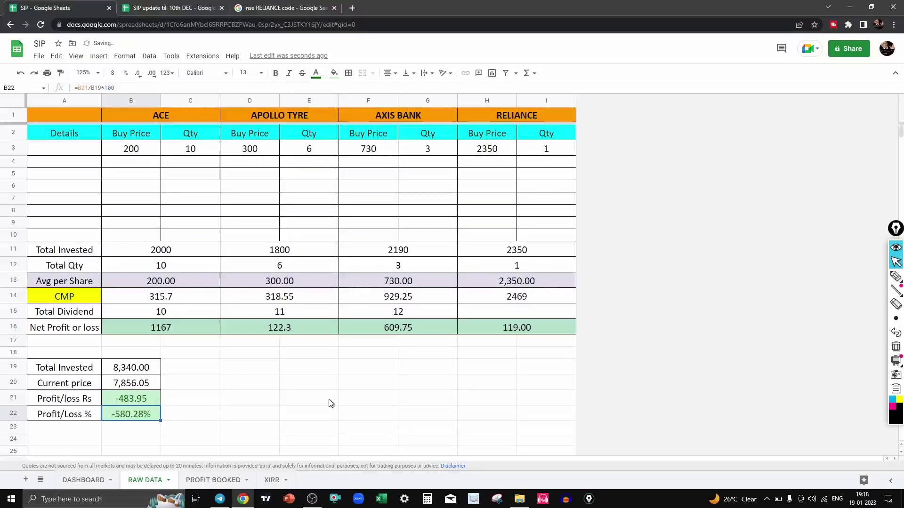
click(329, 404)
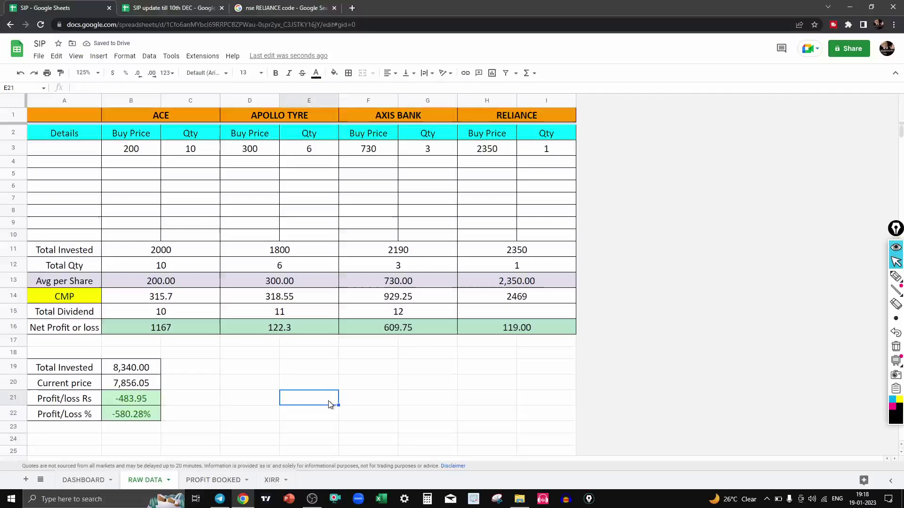
Step: Undo the Percent format, the Number format and the formula change in the portfolio summary
key(ctrl+z)
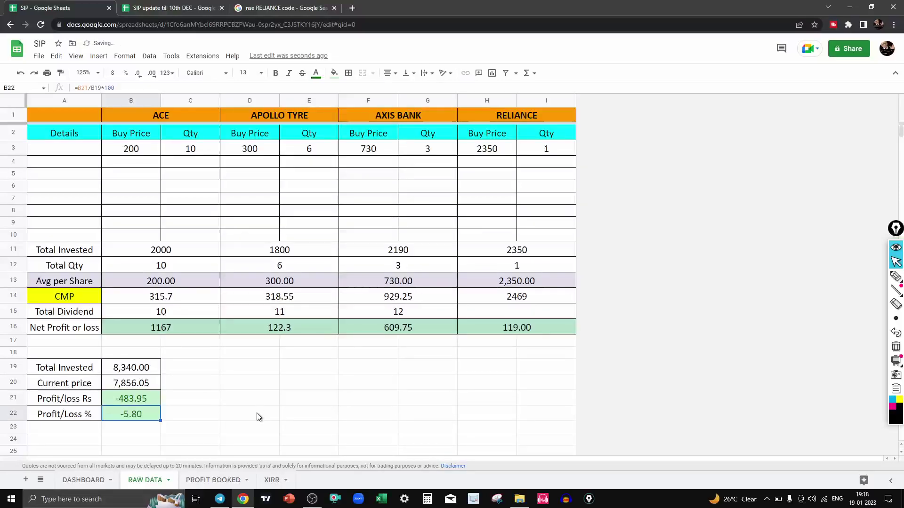
key(ctrl+z)
key(ctrl+z)
key(ctrl+z)
key(ctrl+z)
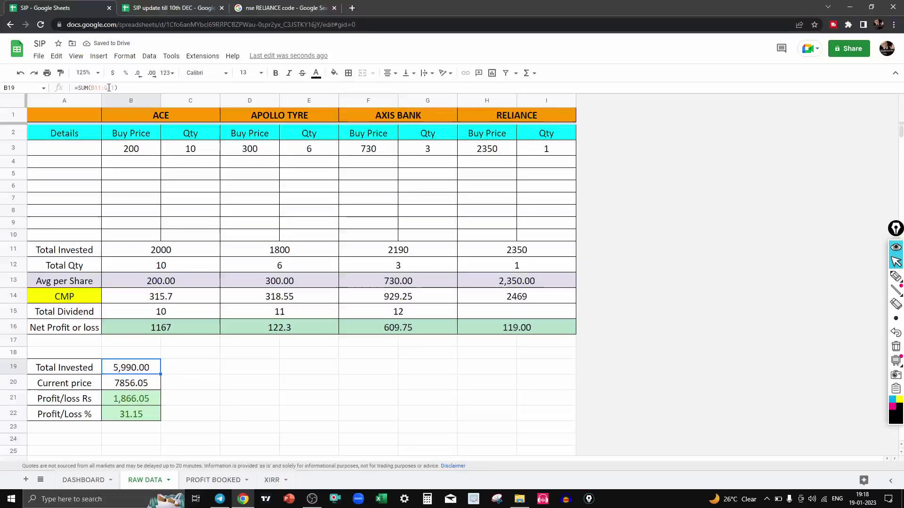
Step: Set the Total Invested formula in B19 to =SUM(B11:H11) again
key(F2)
key(Left)
key(Left)
key(Left)
key(BackSpace)
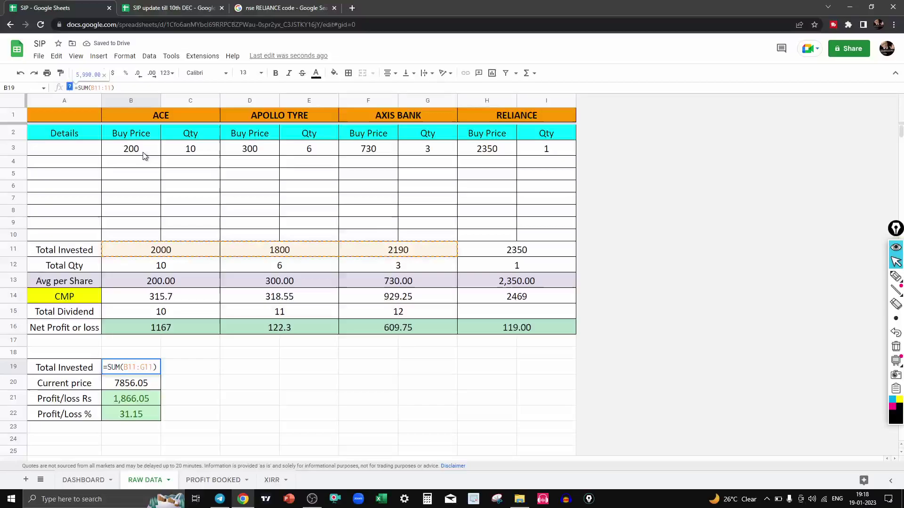
text(H)
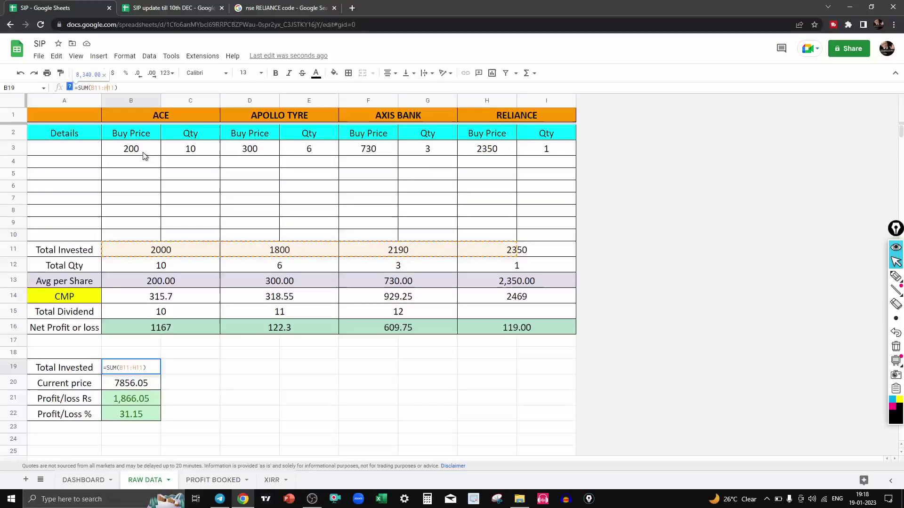
key(Tab)
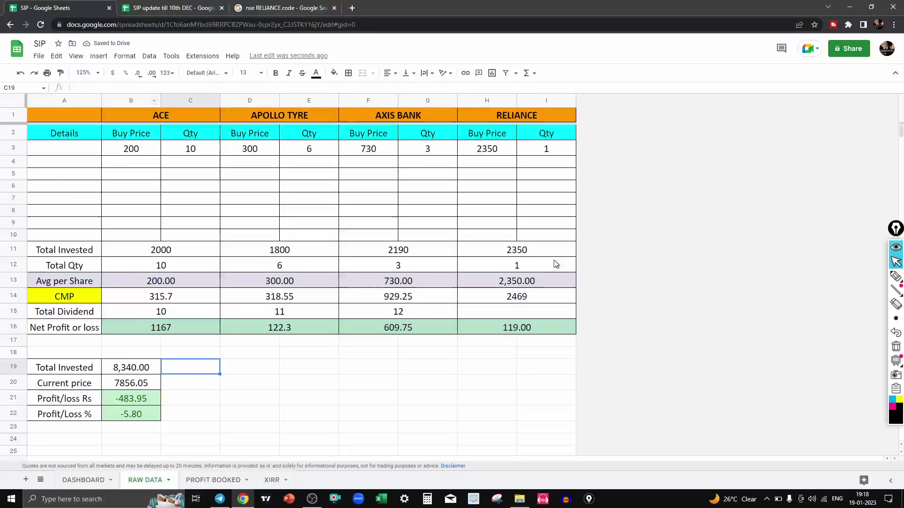
key(Left)
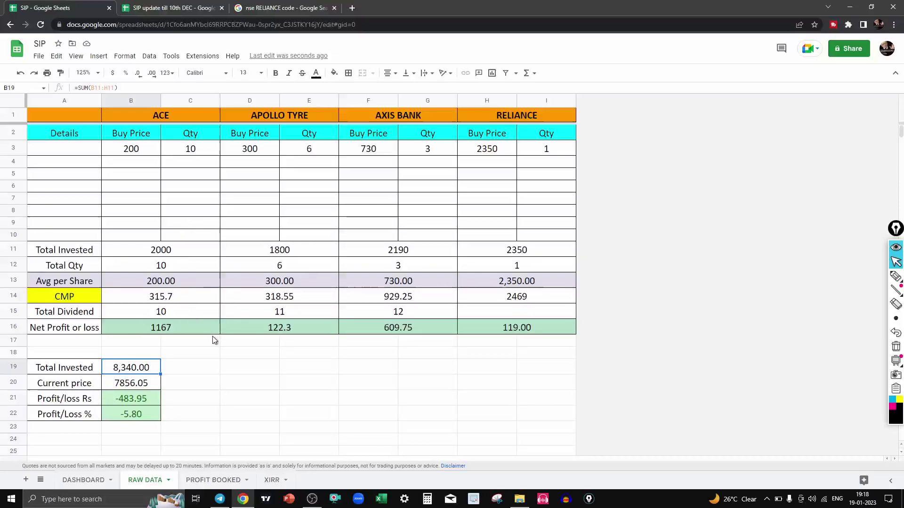
key(Up)
key(Up)
key(Up)
key(Up)
key(Up)
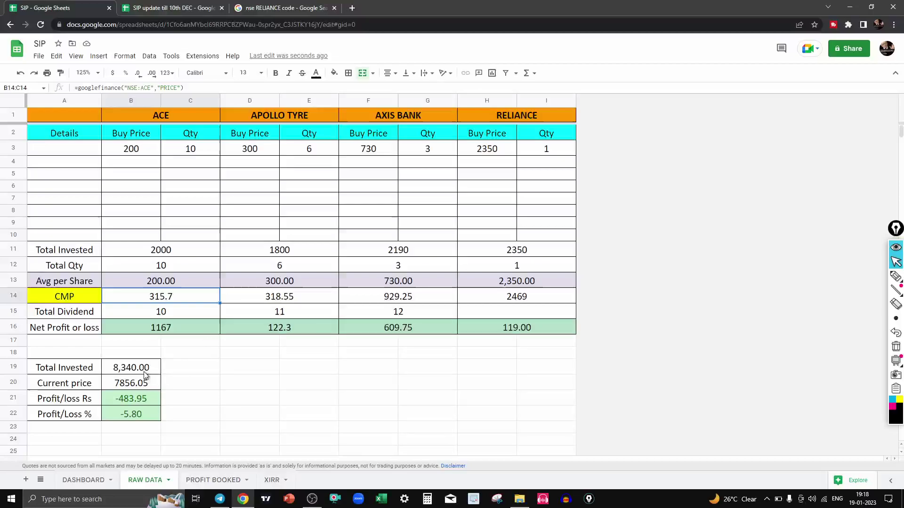
key(Down)
key(Down)
key(Down)
key(Down)
key(Down)
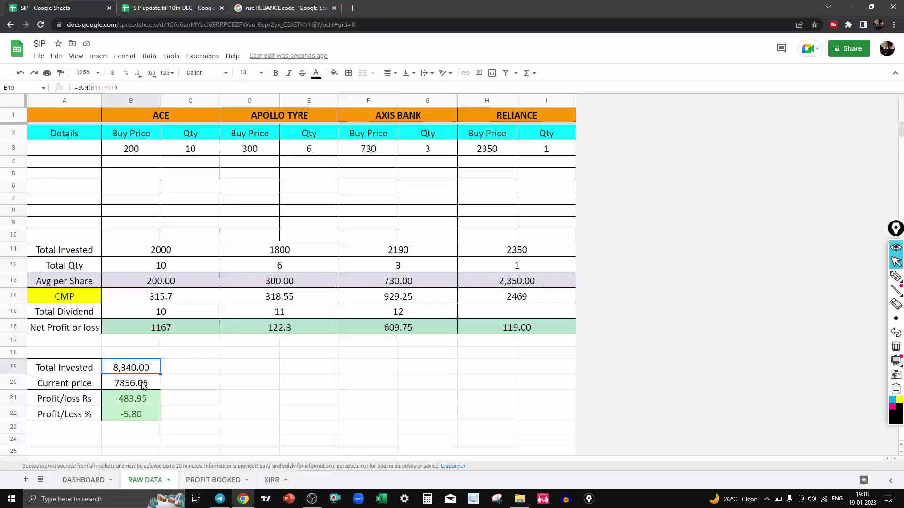
Step: Extend the Total Qty range in the Current price SUMPRODUCT formula in B20 to B12:H12
key(Down)
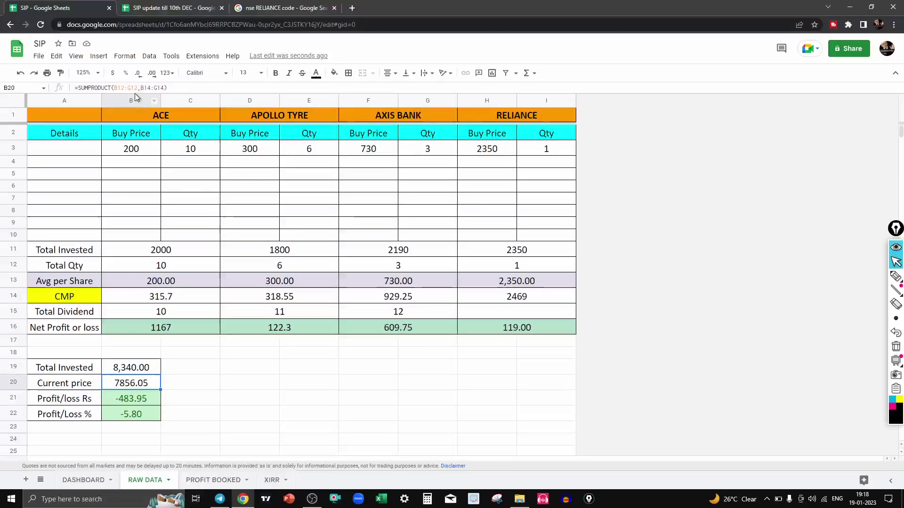
key(F2)
key(Left)
key(Left)
key(Left)
key(Left)
key(Left)
key(Left)
key(Left)
key(Left)
key(Left)
key(Left)
key(Left)
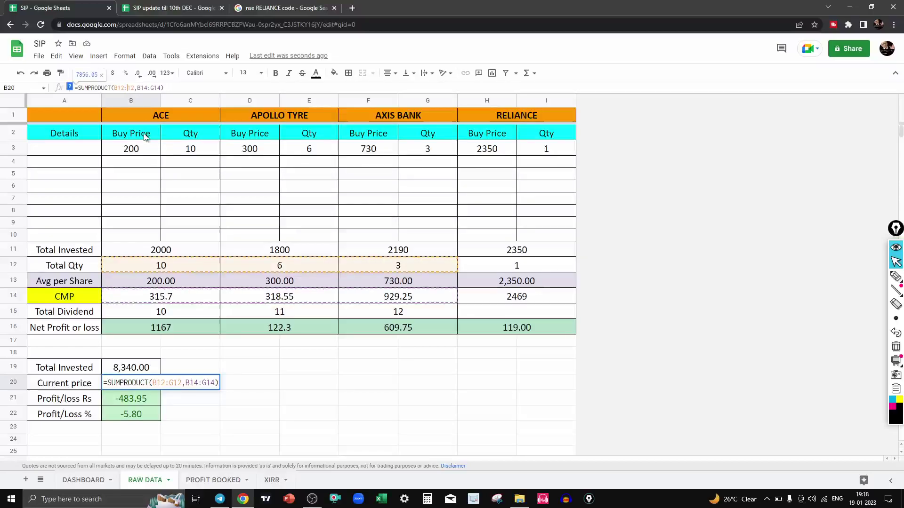
key(BackSpace)
text(H)
Step: Extend the CMP range in B20's formula to B14:H14, completing =SUMPRODUCT(B12:H12,B14:H14)
key(Right)
key(Right)
key(Right)
key(Right)
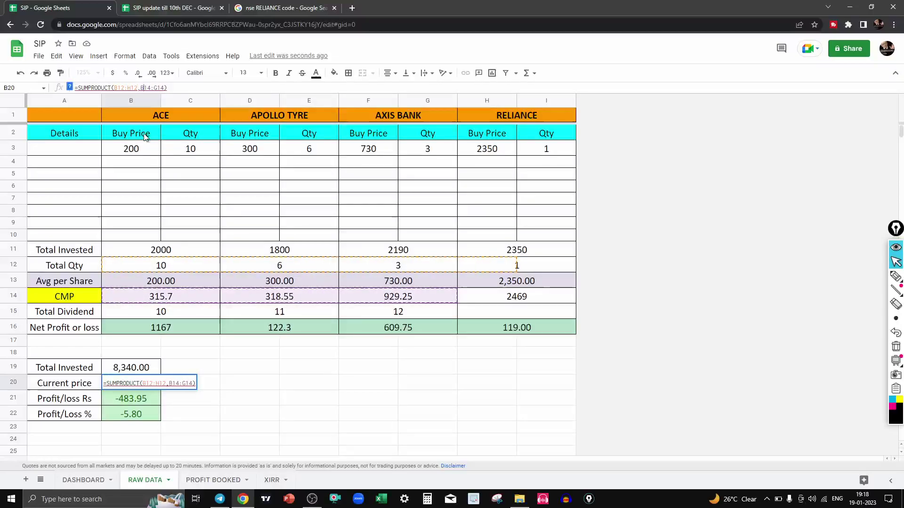
key(BackSpace)
key(BackSpace)
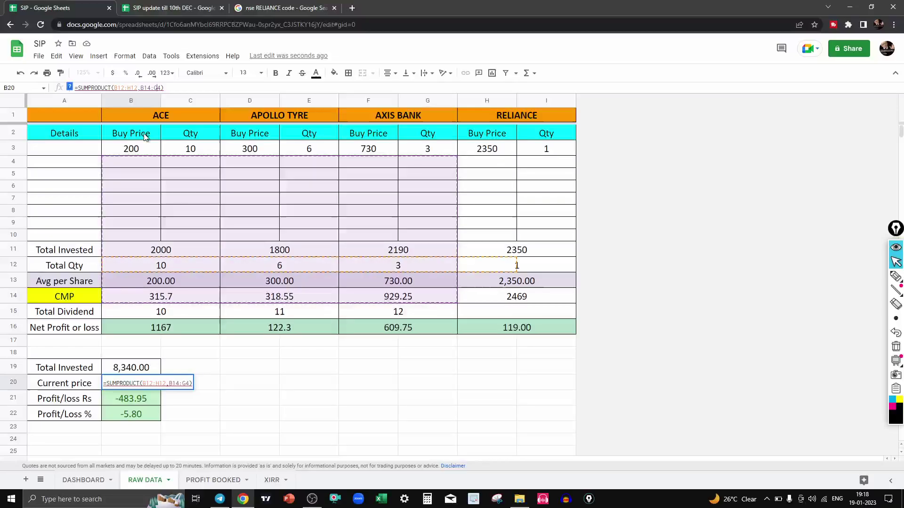
text(H1)
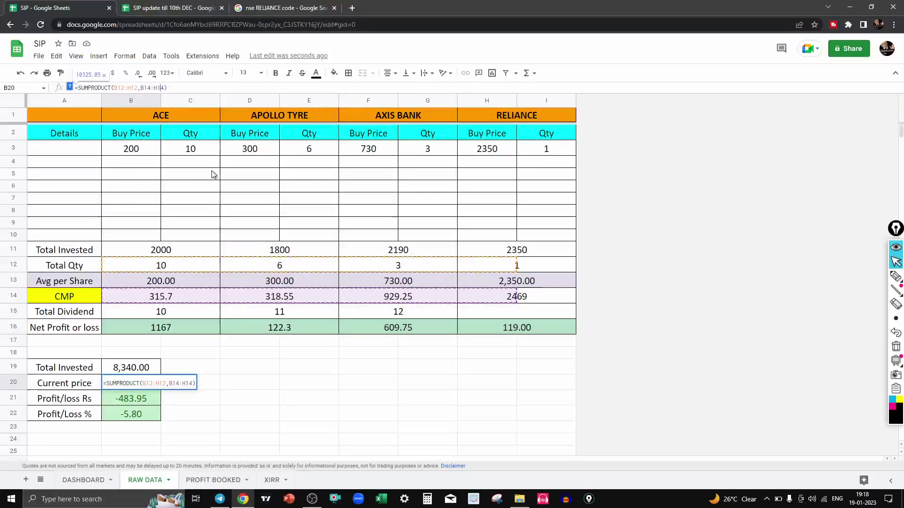
key(Return)
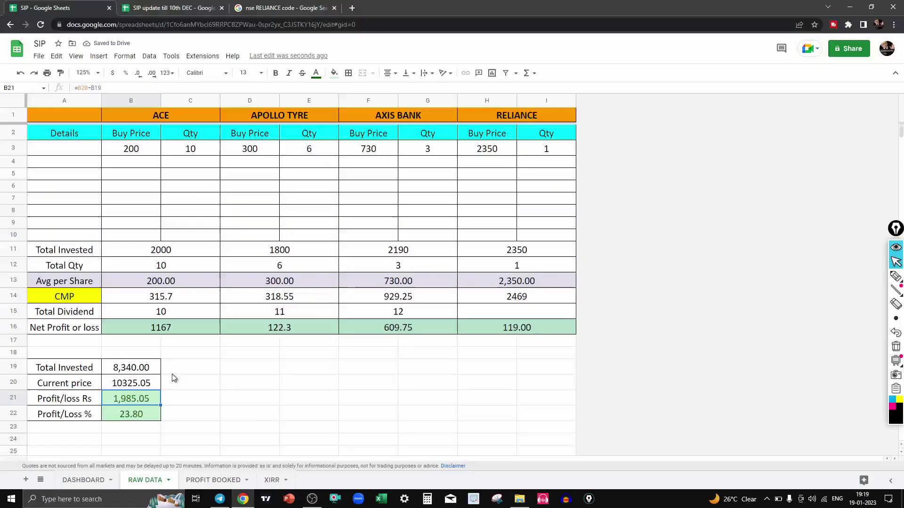
Step: Review the Total Invested, Current price, Profit/loss Rs and Profit/Loss % formulas in B19 through B22
click(156, 371)
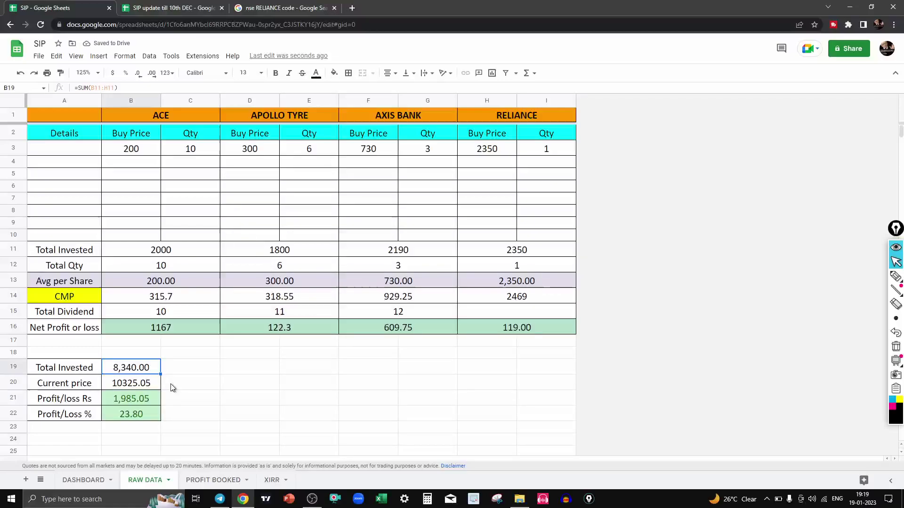
click(125, 386)
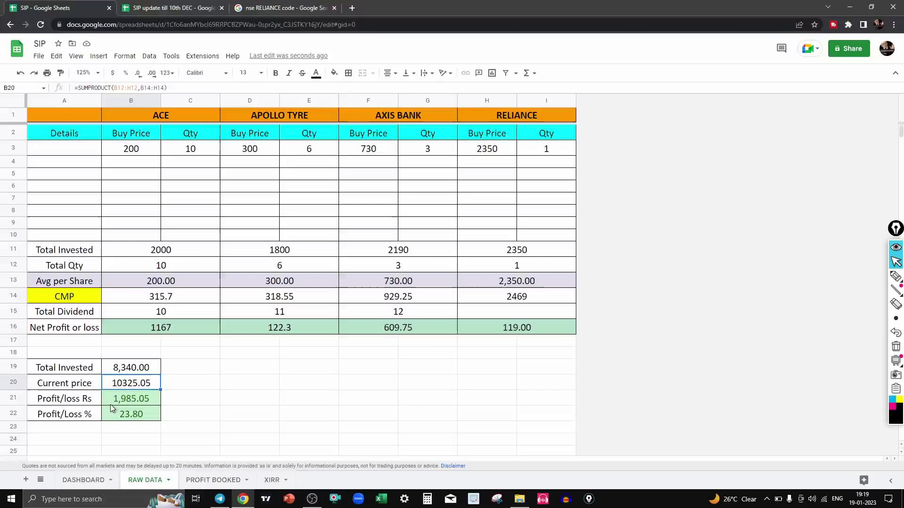
key(Down)
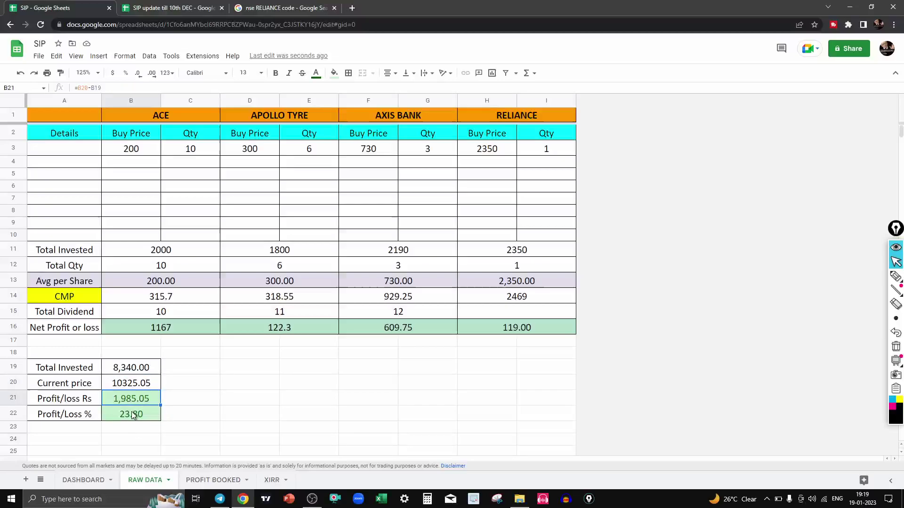
key(Down)
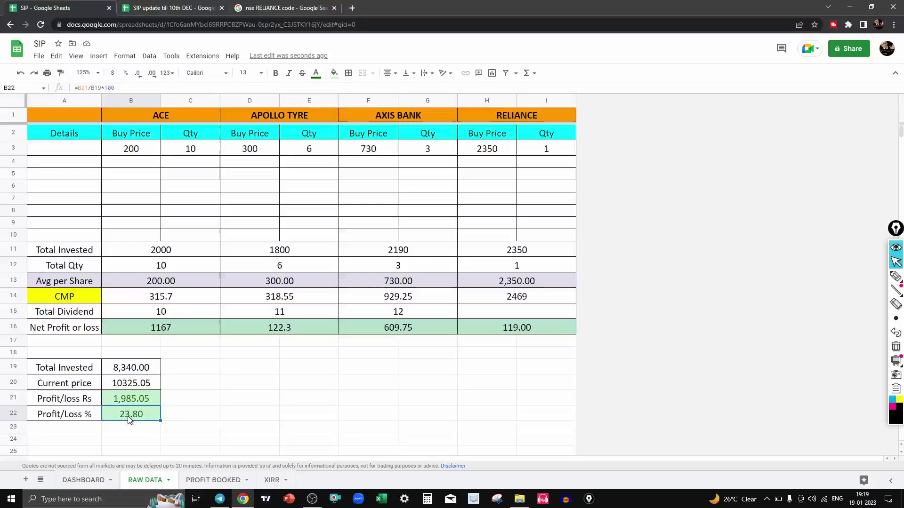
Step: On the XIRR sheet, start a new SIP entry by entering 4 in the NO column at A6
click(85, 481)
click(115, 485)
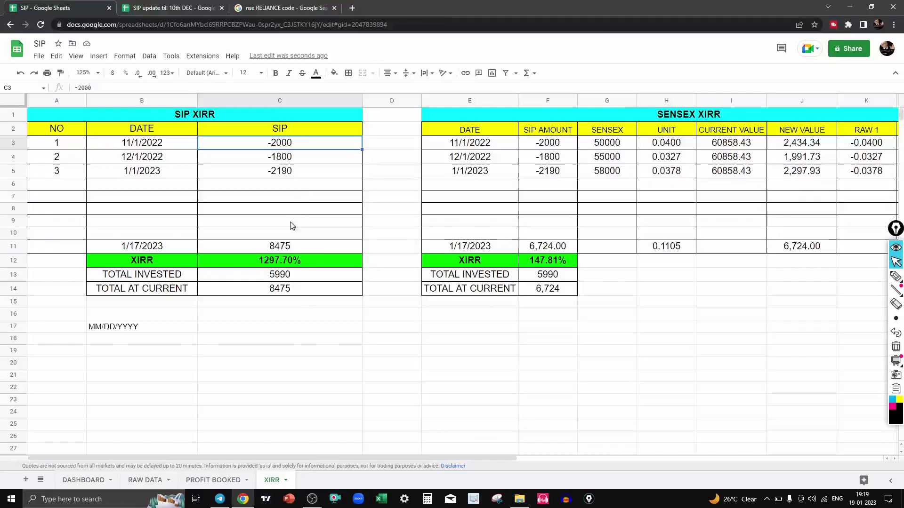
click(303, 188)
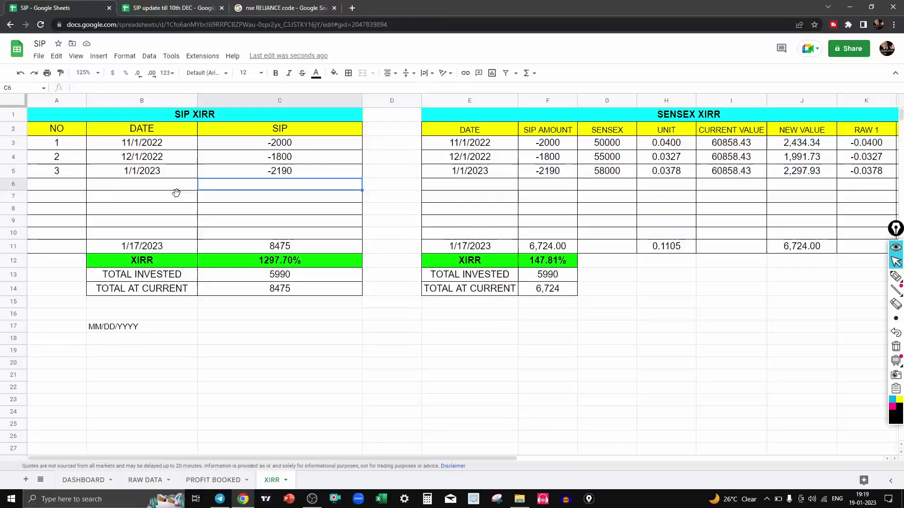
click(71, 186)
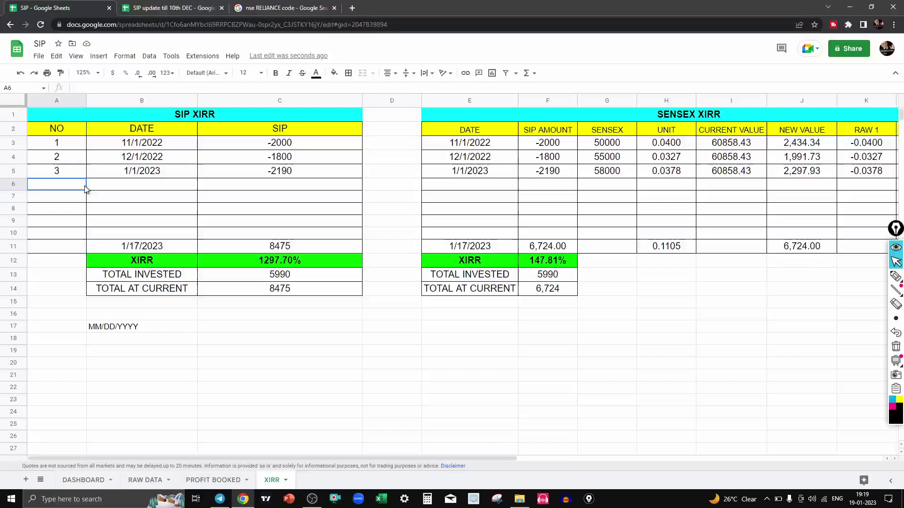
text(4)
key(Tab)
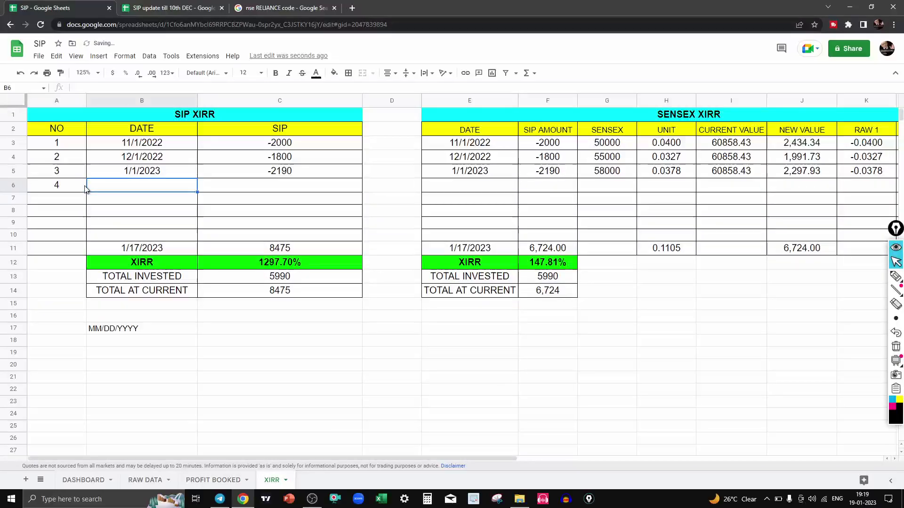
Step: Copy the date from B5 into B6 and change it to 1/19/2023, following the MM/DD/YYYY format
click(147, 175)
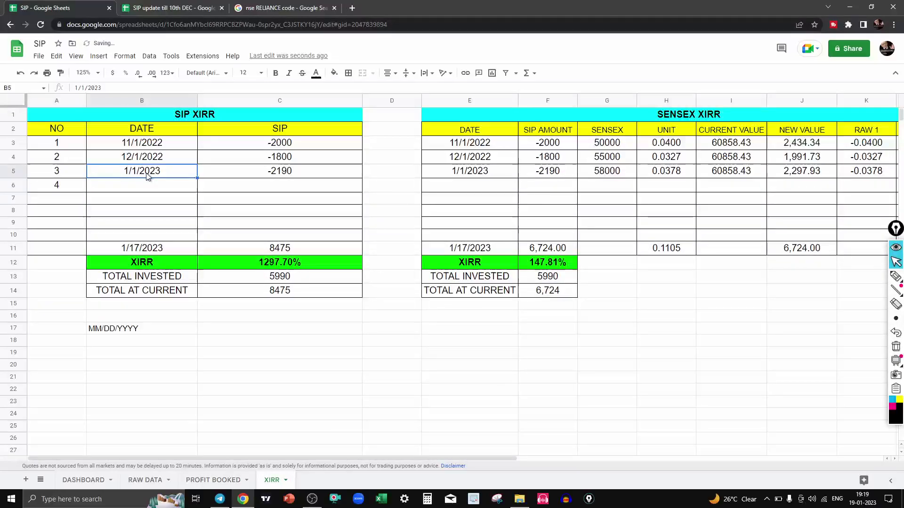
key(ctrl+c)
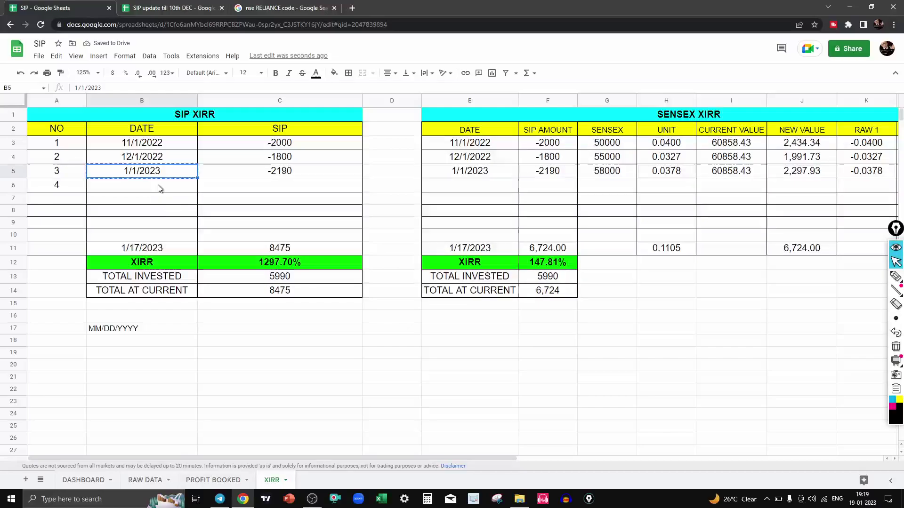
click(159, 188)
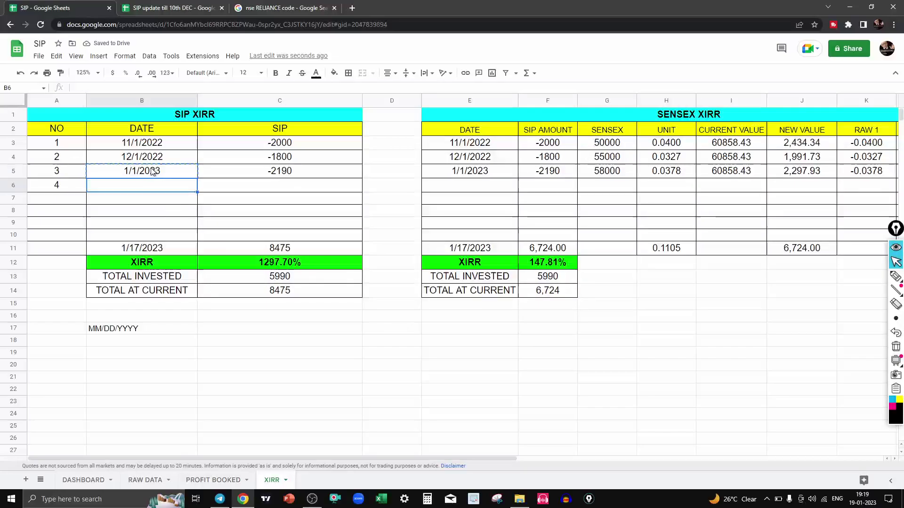
key(ctrl+v)
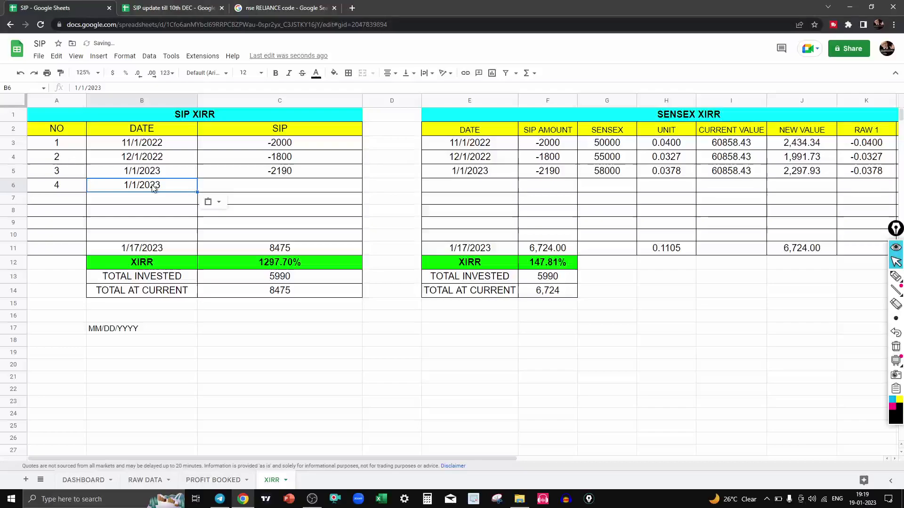
click(94, 332)
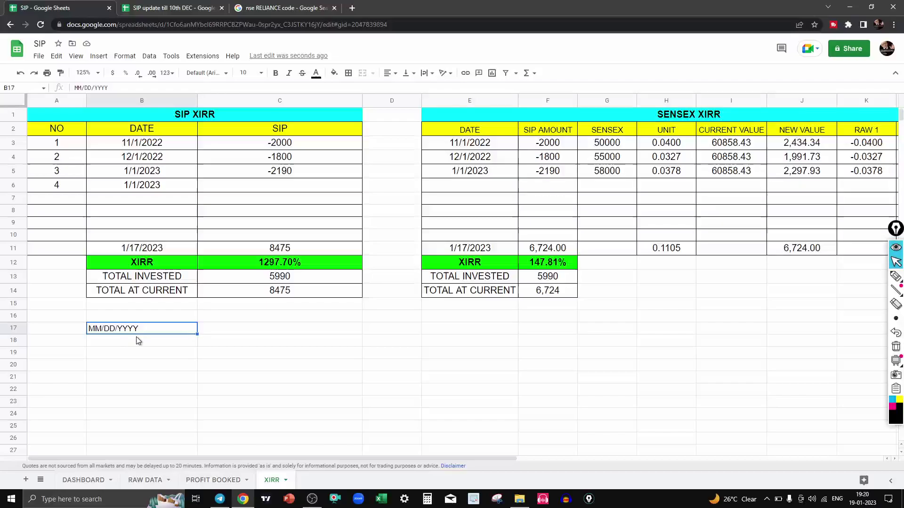
click(142, 190)
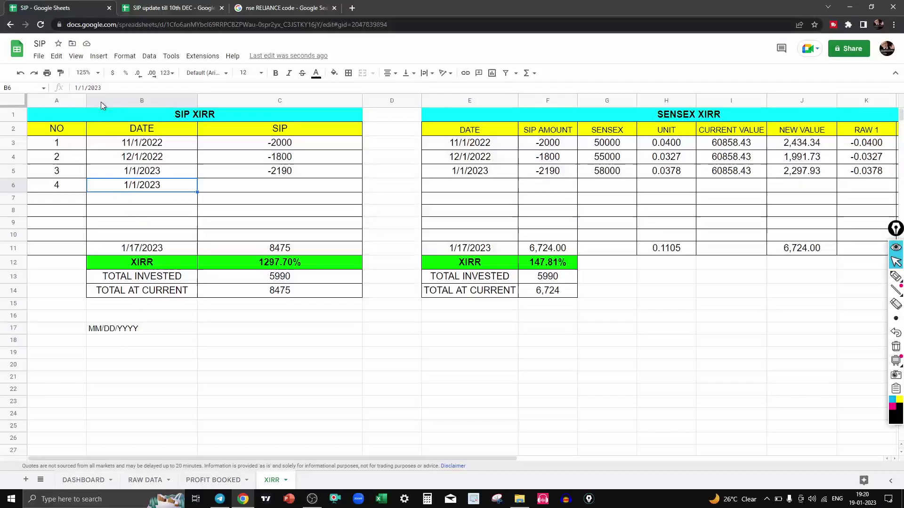
double_click(103, 181)
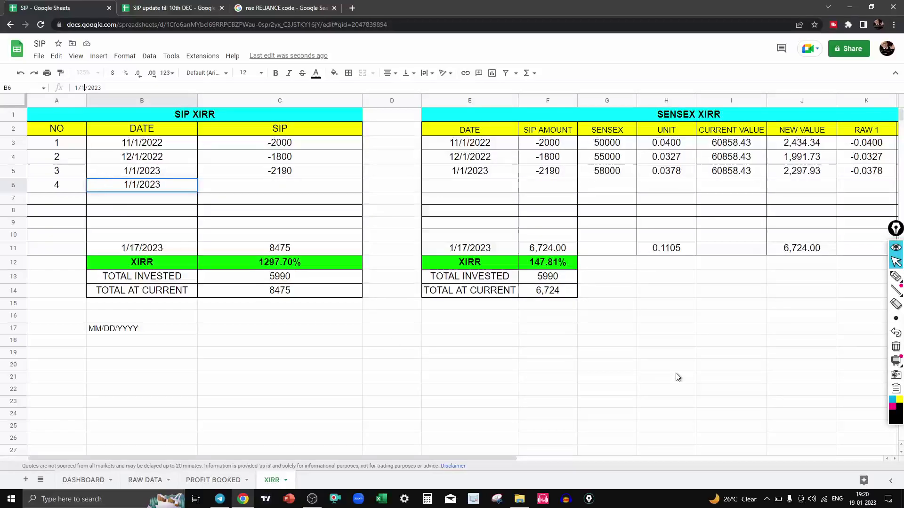
text(9)
key(Tab)
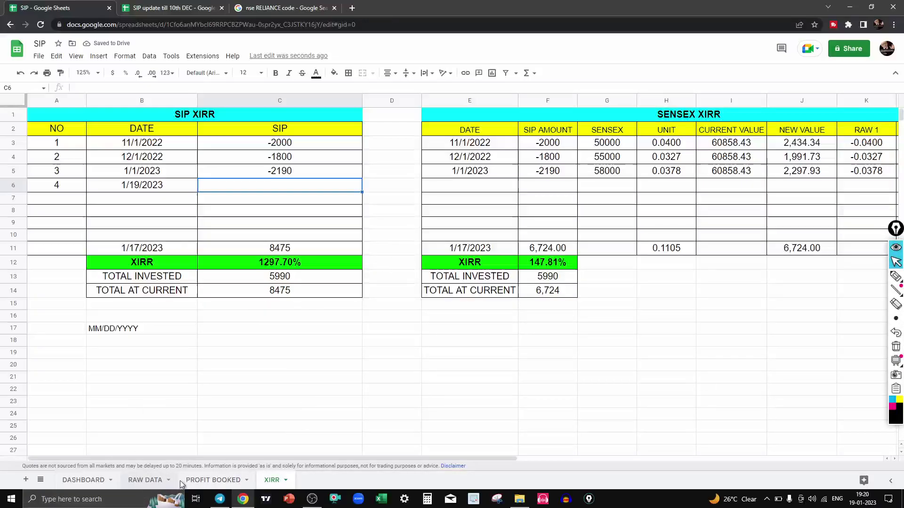
Step: Check the RELIANCE purchase on the RAW DATA sheet and enter -2350 as the fourth SIP amount in C6 of the XIRR sheet
click(146, 480)
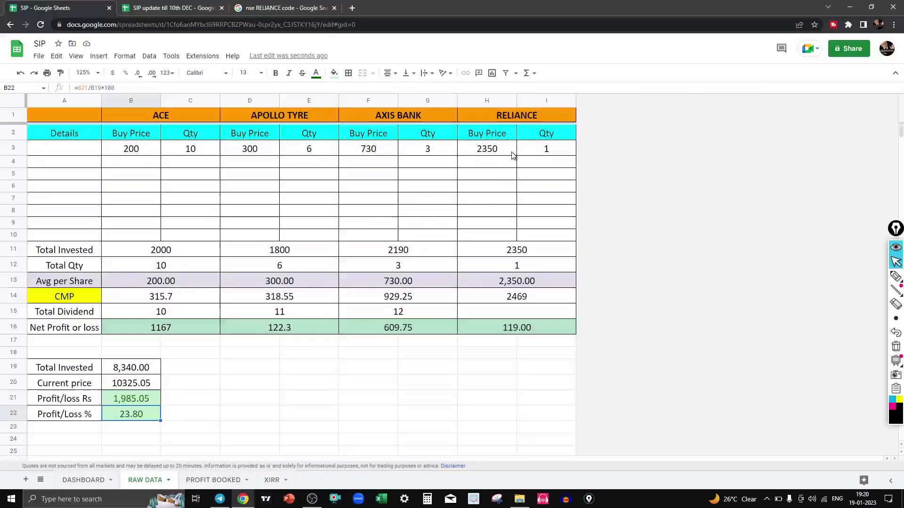
click(487, 149)
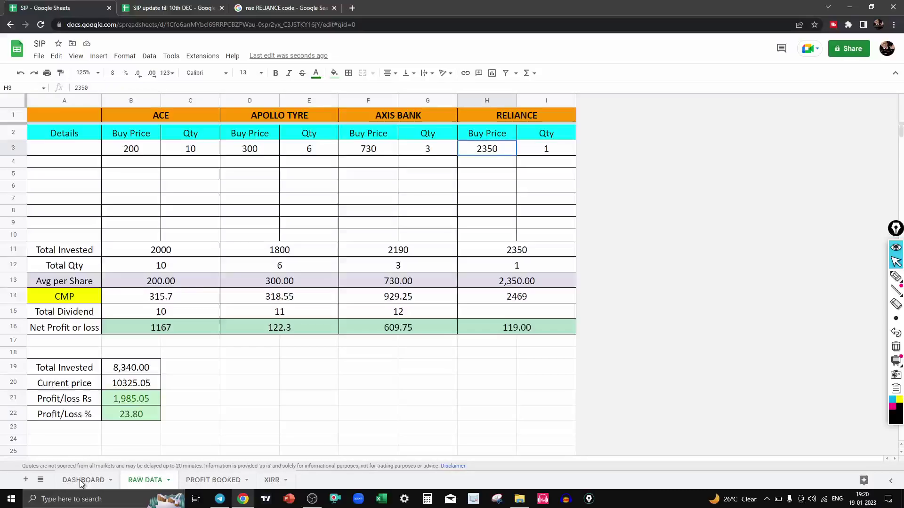
key(shift+Right)
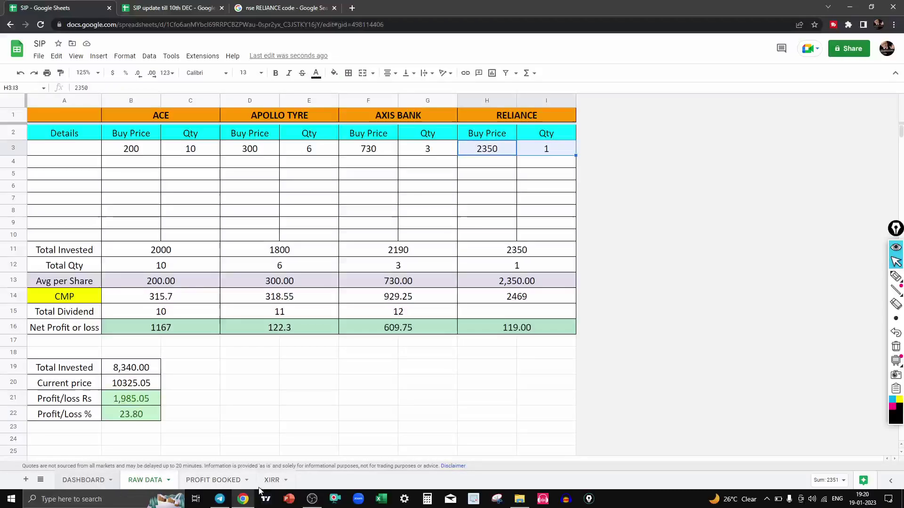
key(ctrl+shift+Page_Up)
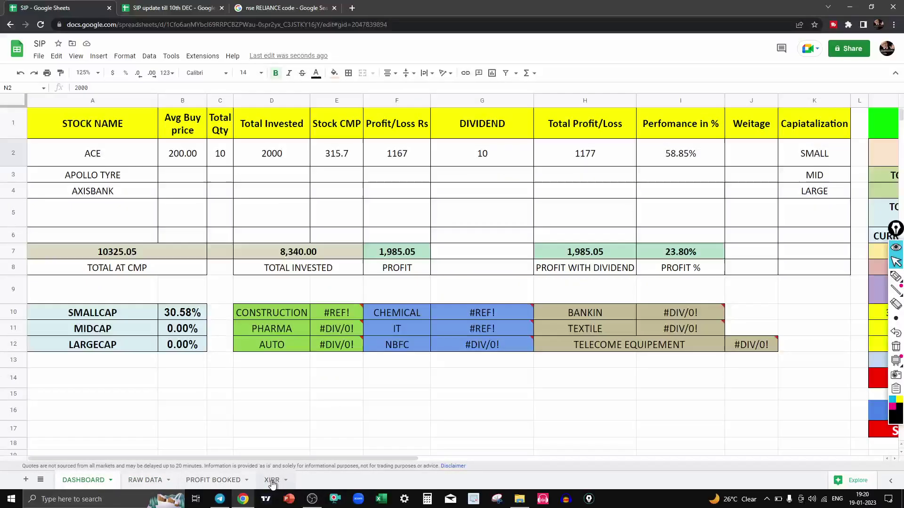
click(274, 487)
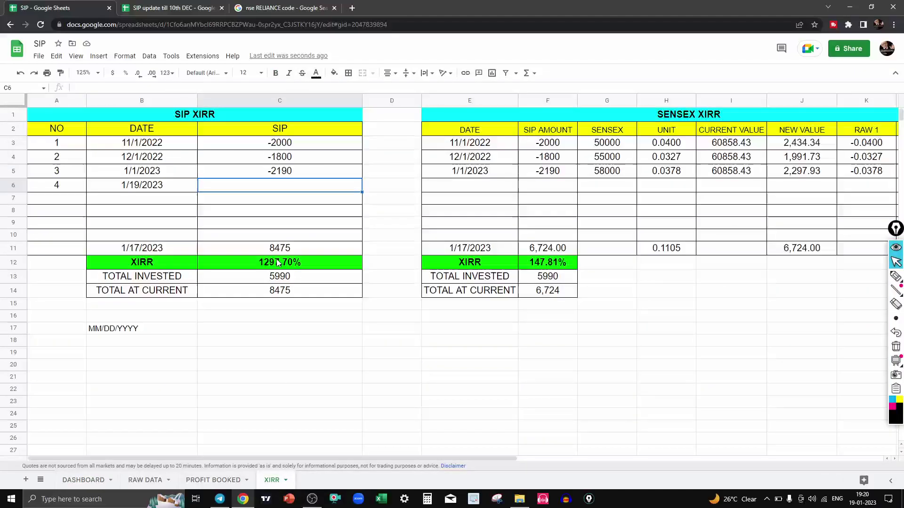
text(-2350)
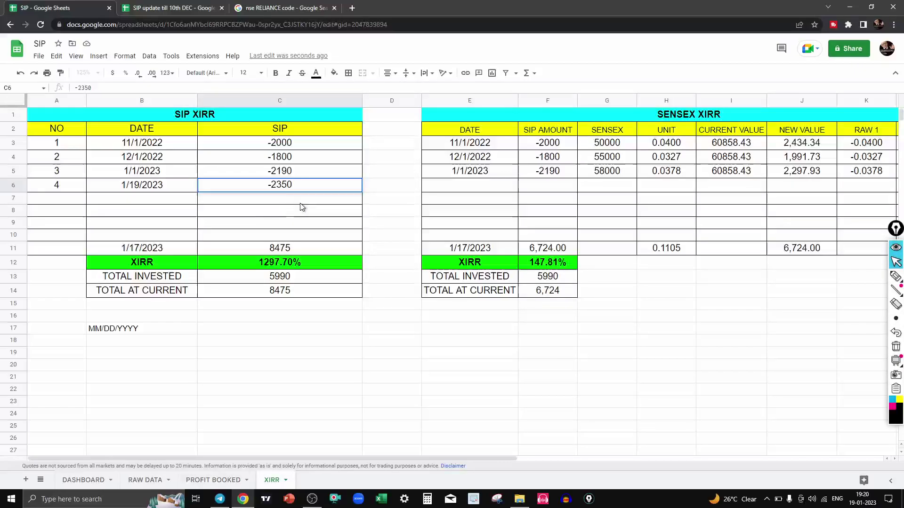
key(Return)
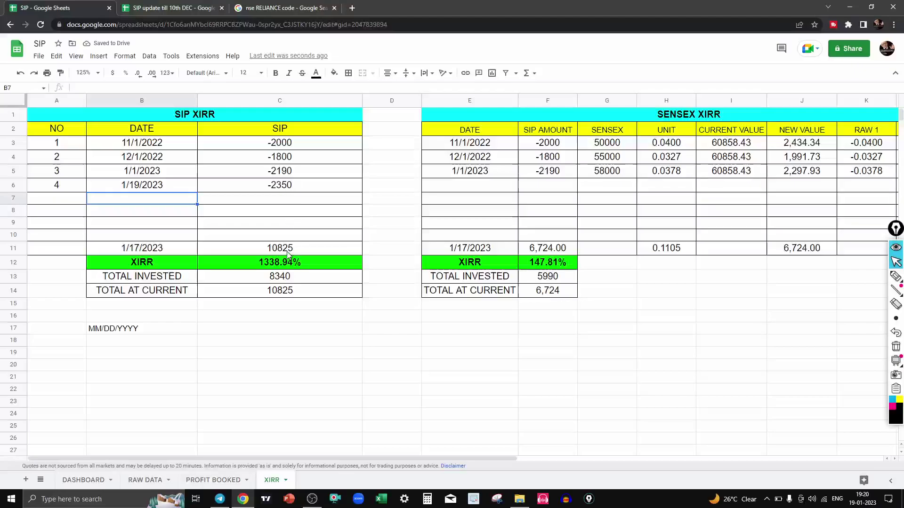
Step: Inspect the current value, TOTAL INVESTED and XIRR formulas in C11, C13 and C12 of the SIP XIRR table
click(288, 252)
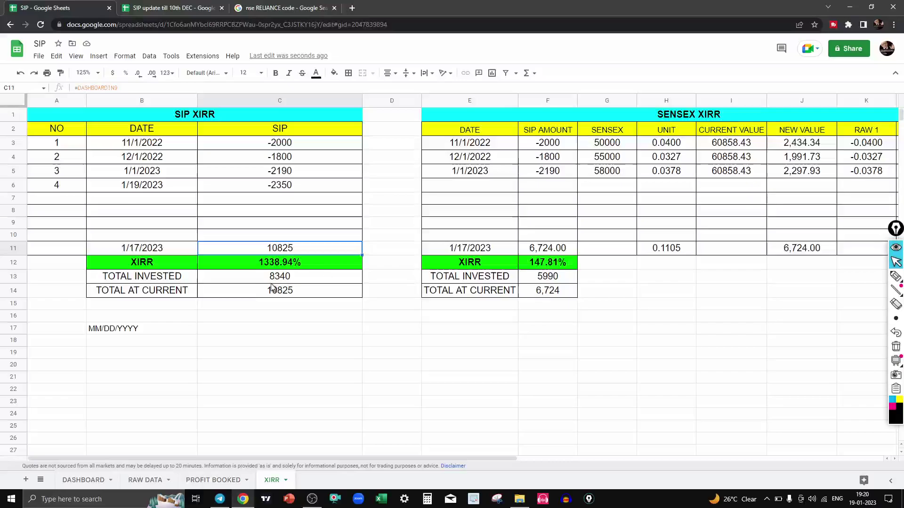
click(300, 278)
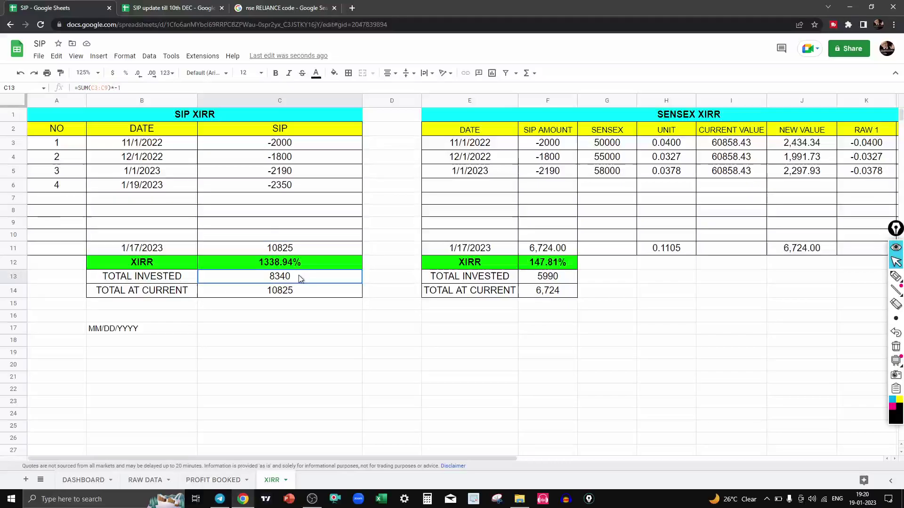
click(282, 249)
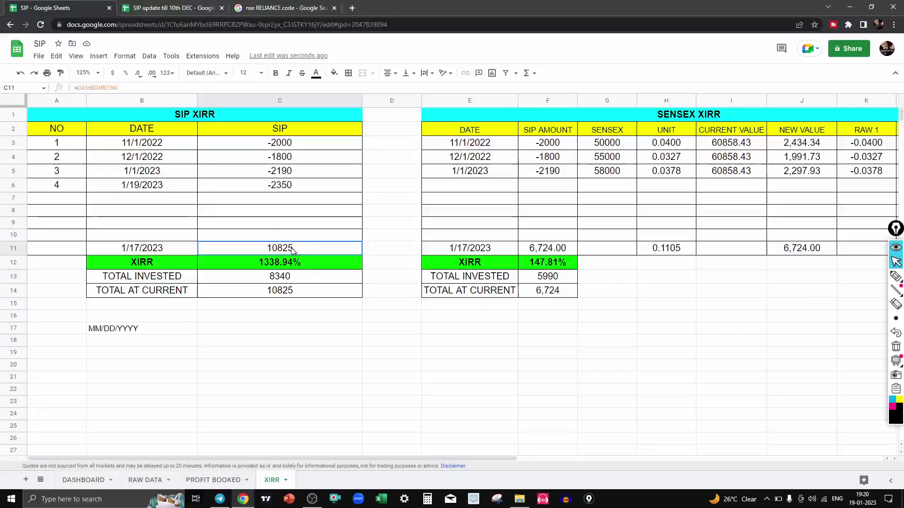
click(281, 264)
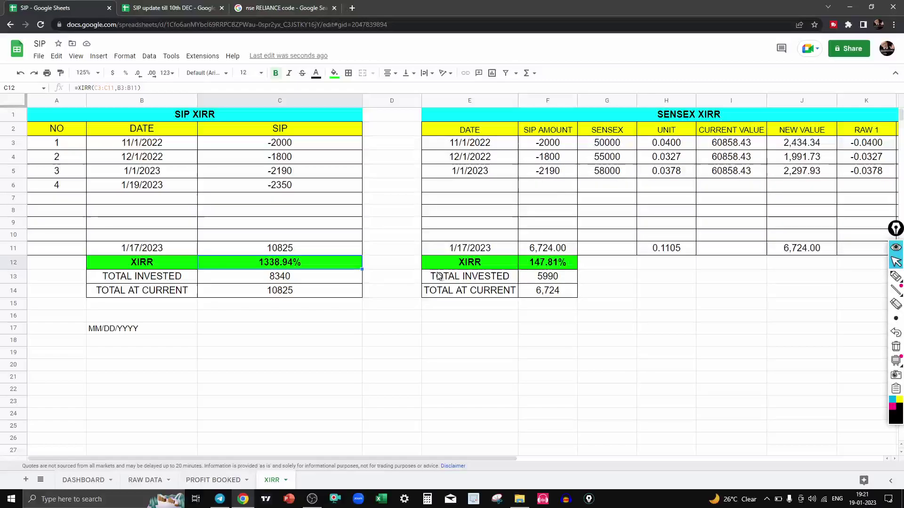
Step: On the PROFIT BOOKED sheet, examine the total profit formula in G11 and the Net Profit/Loss % formula in G13
click(198, 485)
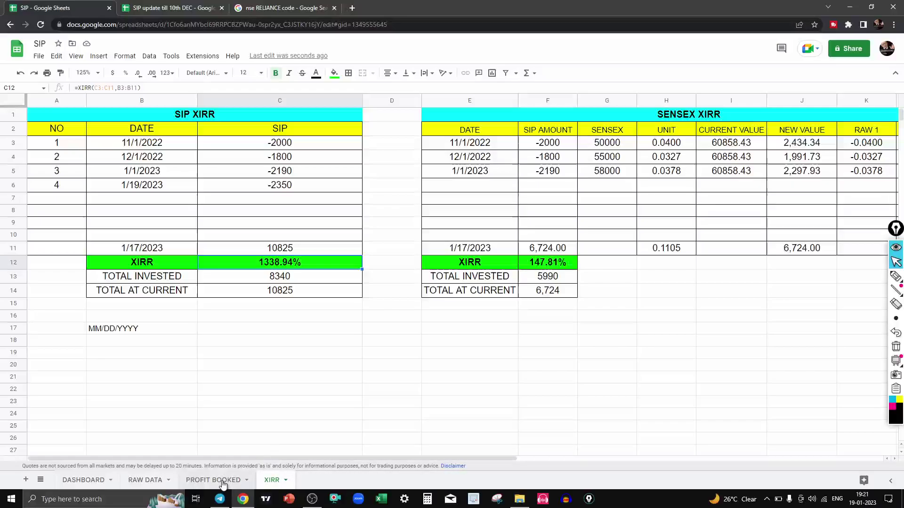
click(203, 485)
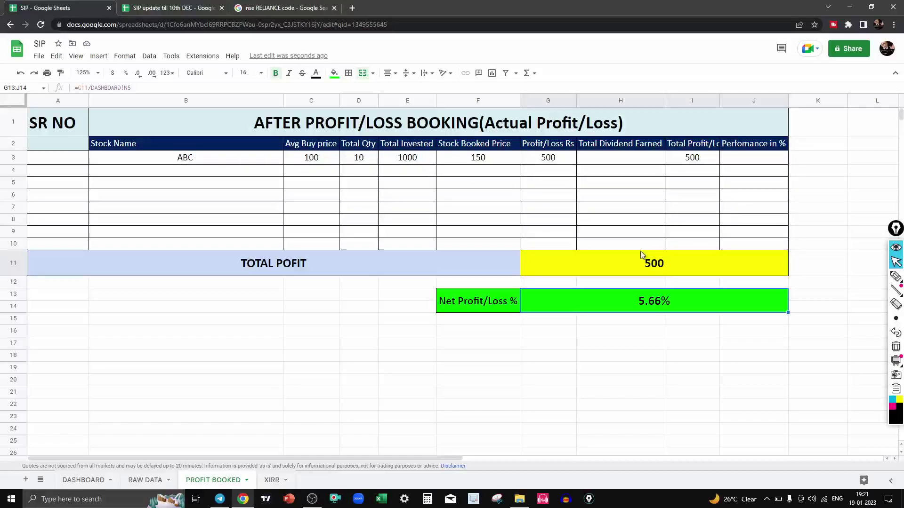
click(671, 264)
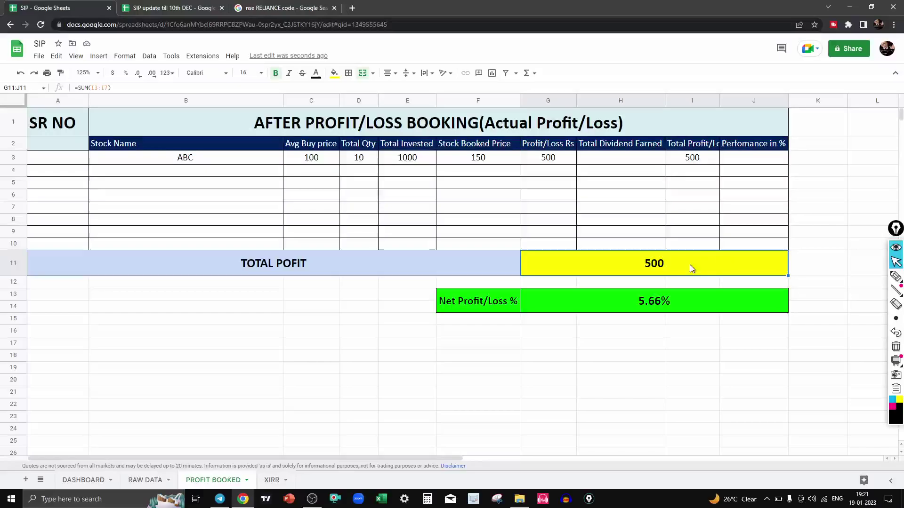
click(653, 308)
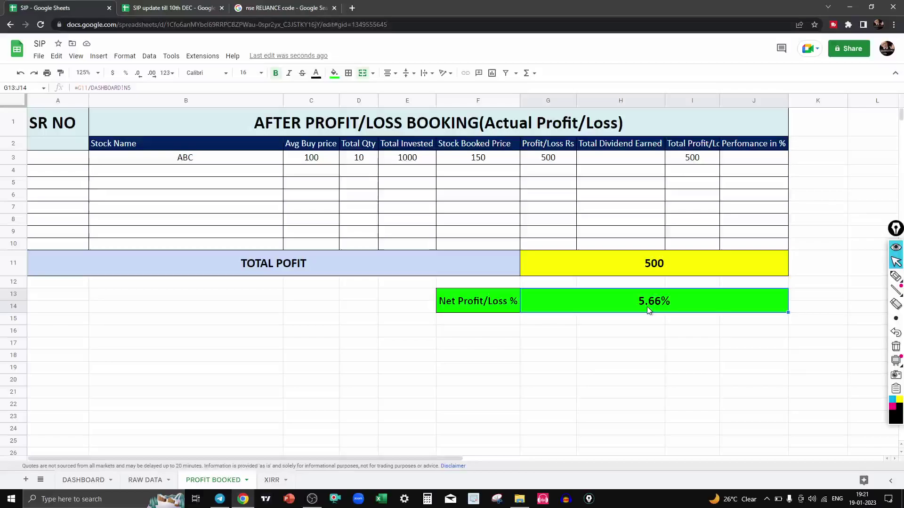
Step: On the DASHBOARD sheet, select ACE's average buy price in B2 and circle the Avg Buy price heading and B2's formula with the annotation pen
click(80, 480)
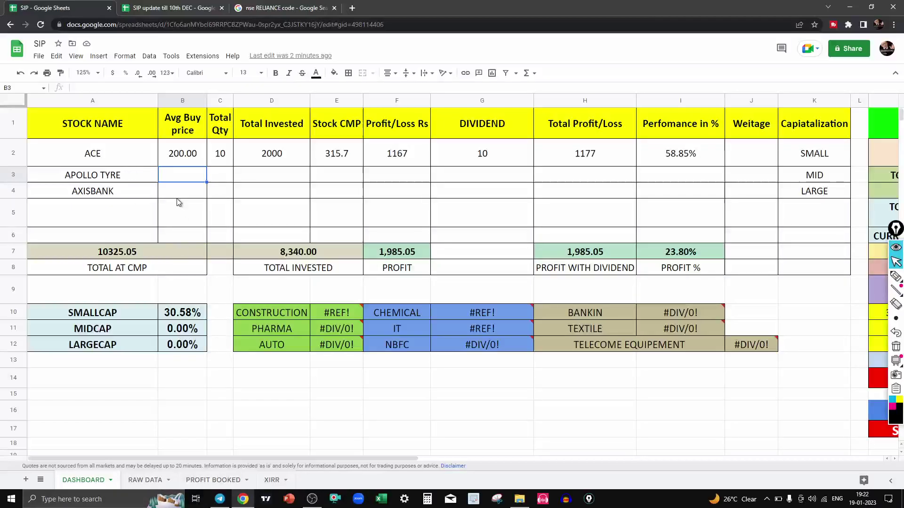
click(184, 159)
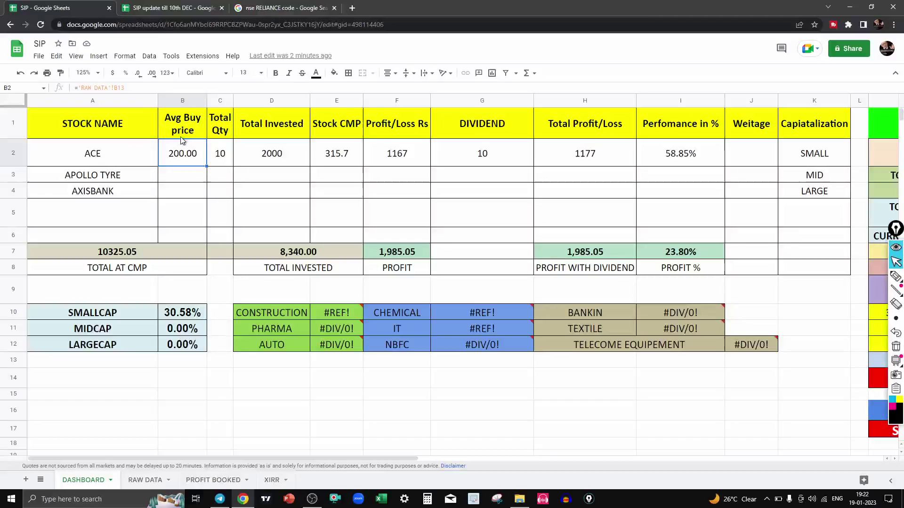
key(ctrl+1)
key(ctrl+shift+3)
mouse_move(161, 103)
mouse_down()
mouse_move(158, 120)
mouse_move(207, 113)
mouse_move(201, 105)
mouse_up()
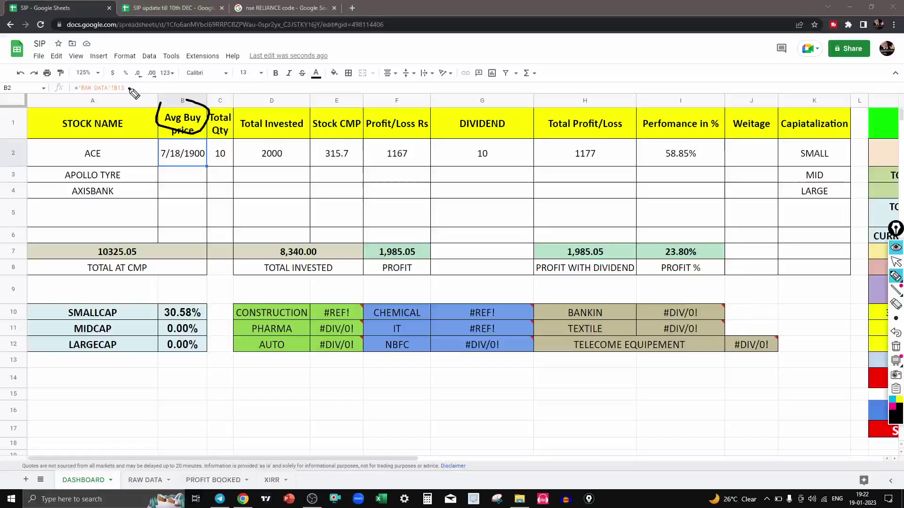
mouse_move(130, 88)
mouse_down()
mouse_move(64, 87)
mouse_move(127, 92)
mouse_up()
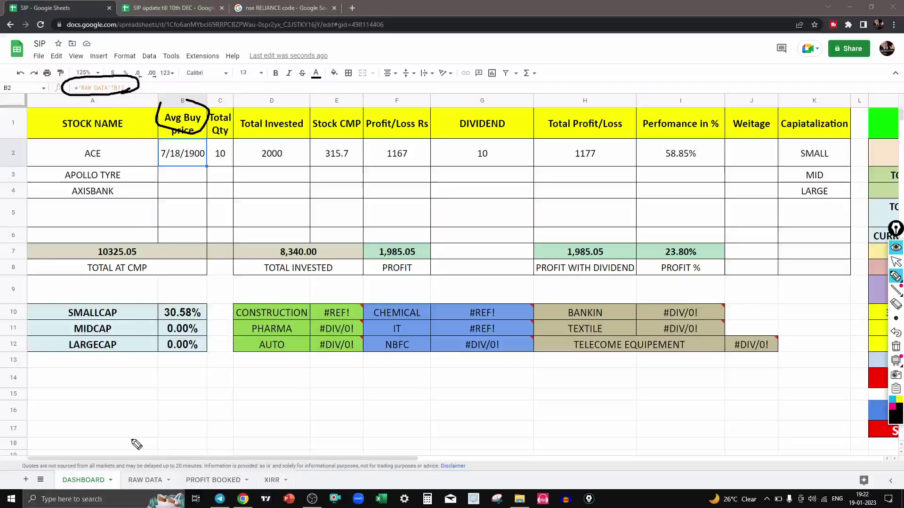
Step: Draw an annotation arrow to the RAW DATA sheet, mark the start of B2 with the pen, and clear all annotations
drag(138, 410, 147, 460)
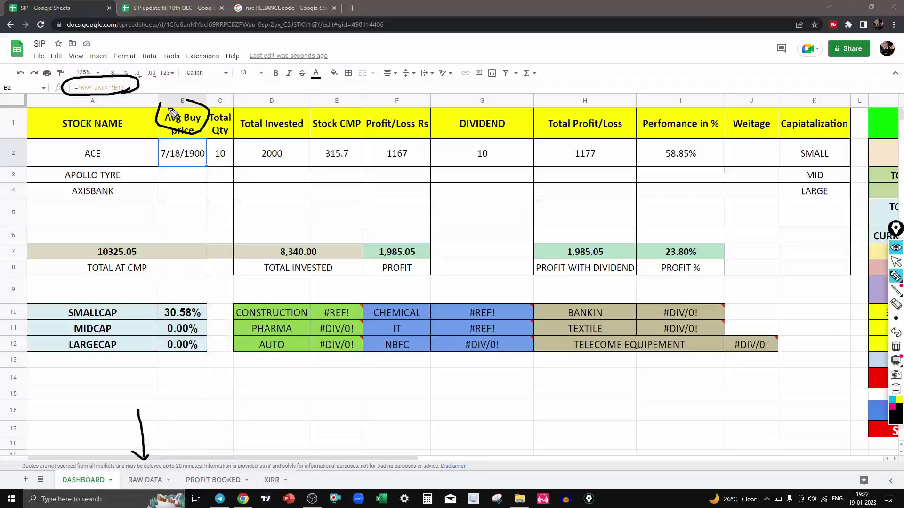
drag(128, 155, 155, 149)
key(Escape)
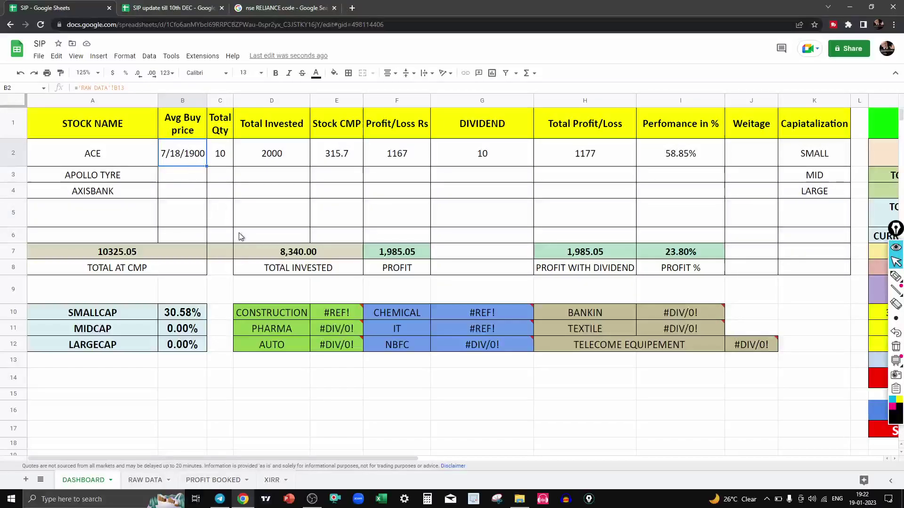
Step: Format ACE's average buy price in B2 as a two-decimal number and link APOLLO TYRE's B3 to ='RAW DATA'!D13
key(ctrl+shift+1)
click(185, 177)
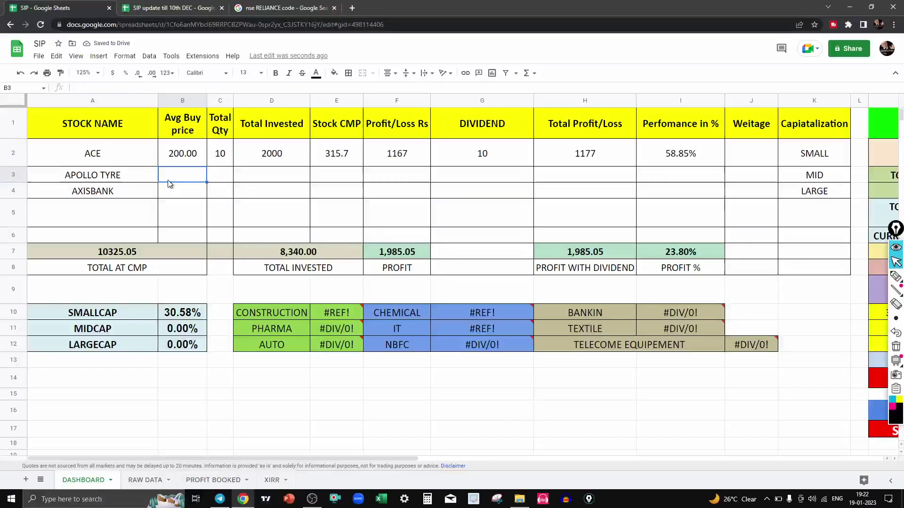
click(140, 86)
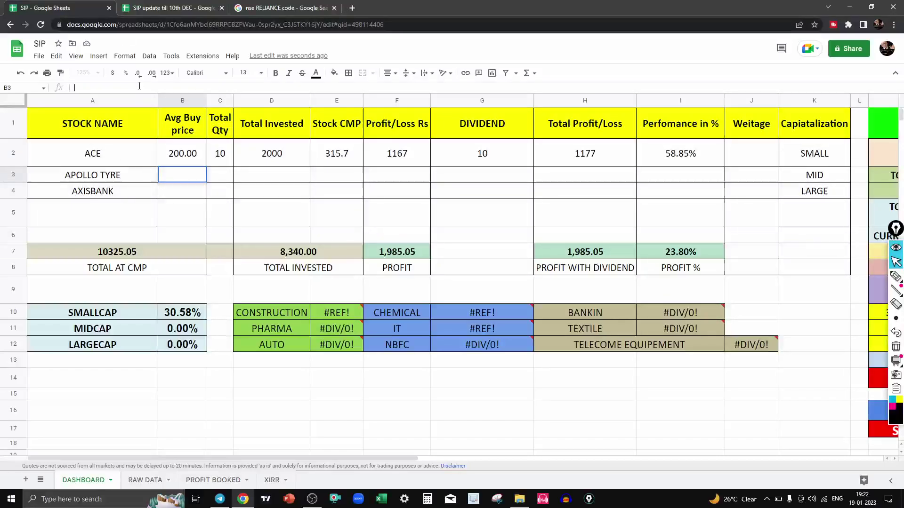
text(=)
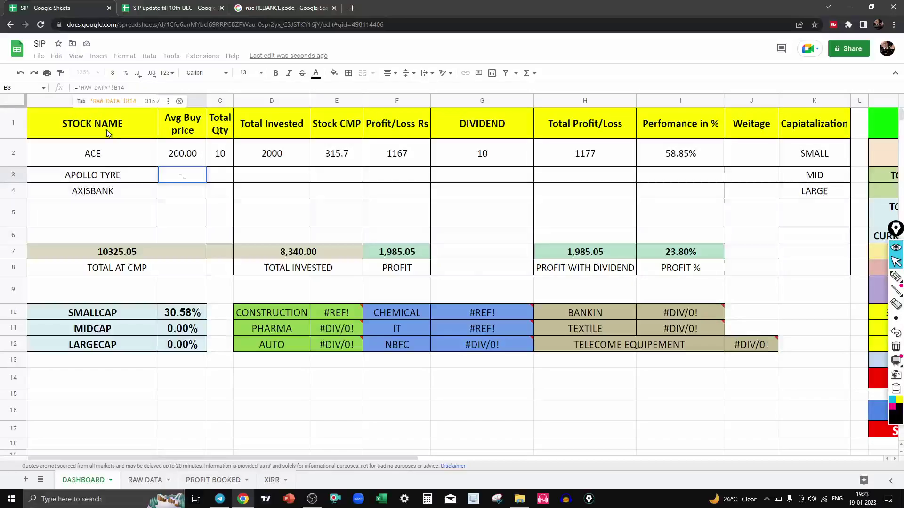
click(146, 481)
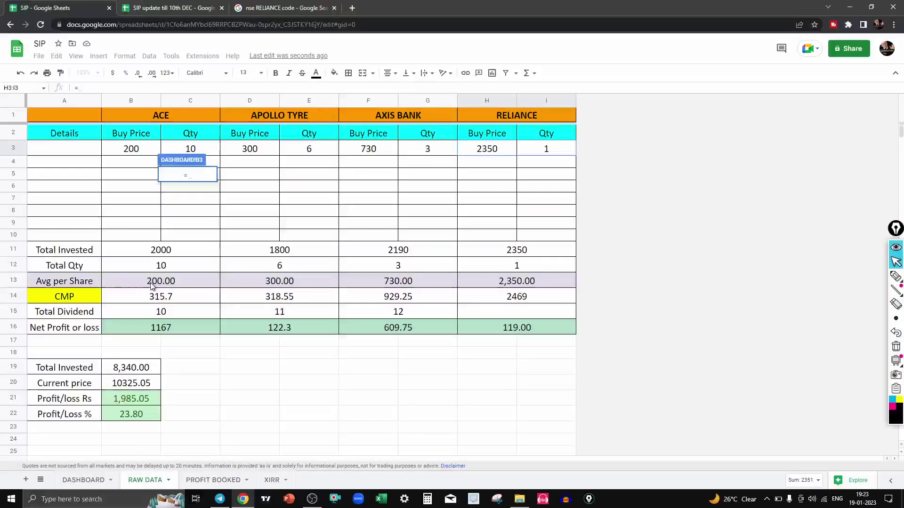
click(285, 282)
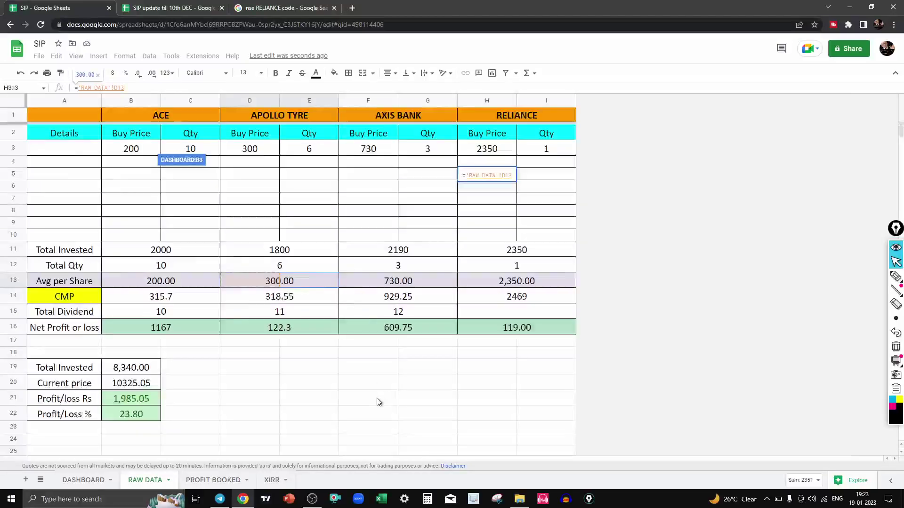
key(Return)
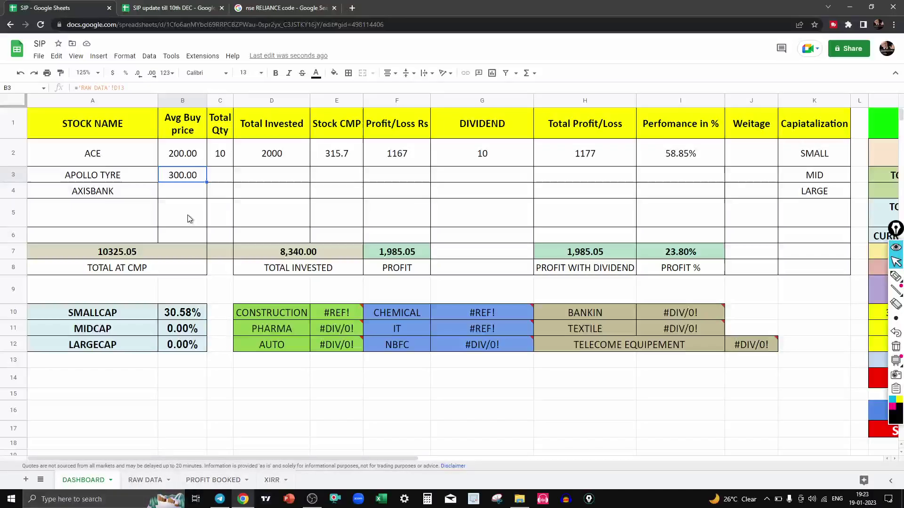
Step: Link APOLLO TYRE's total quantity in C3 to its Total Qty cell with ='RAW DATA'!D12, using ACE's C2 formula as reference
click(223, 156)
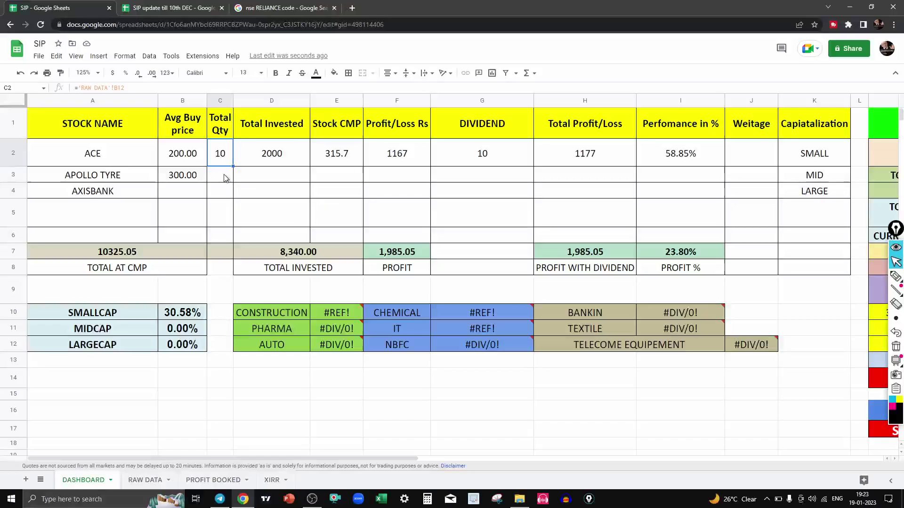
click(225, 174)
click(154, 89)
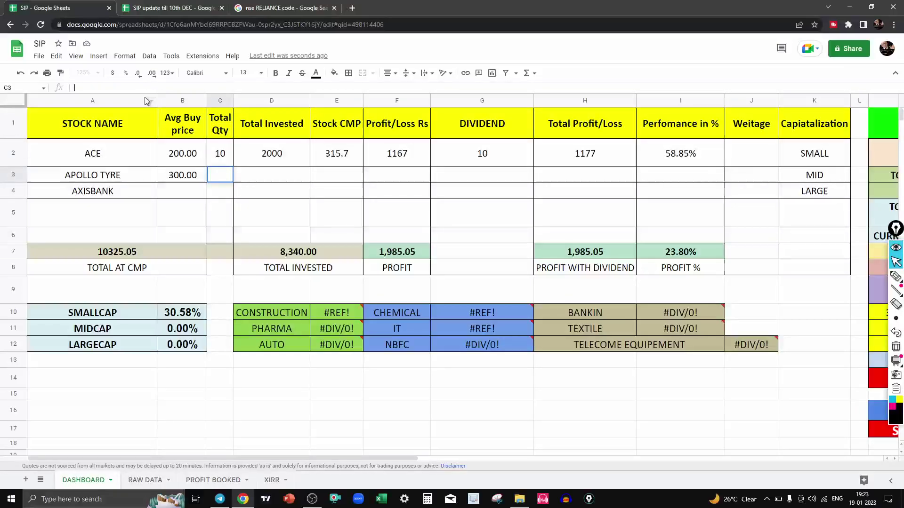
text(=)
click(147, 480)
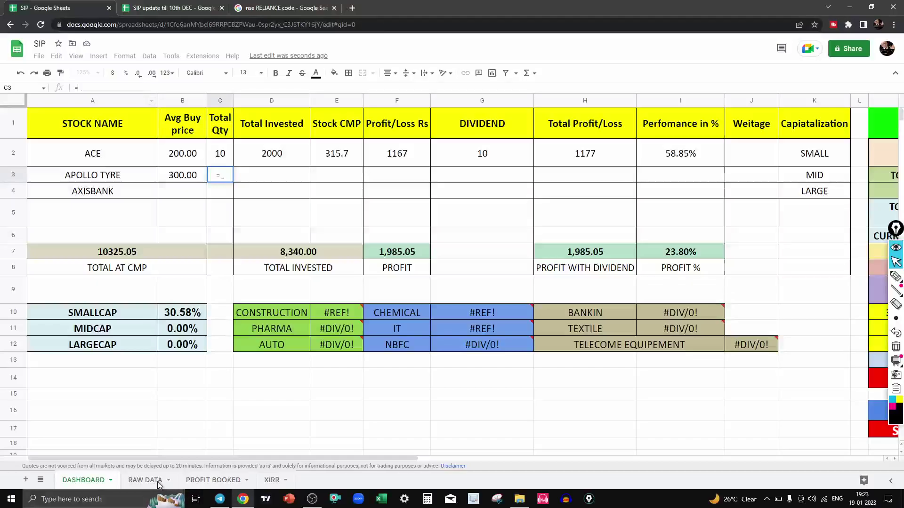
click(155, 483)
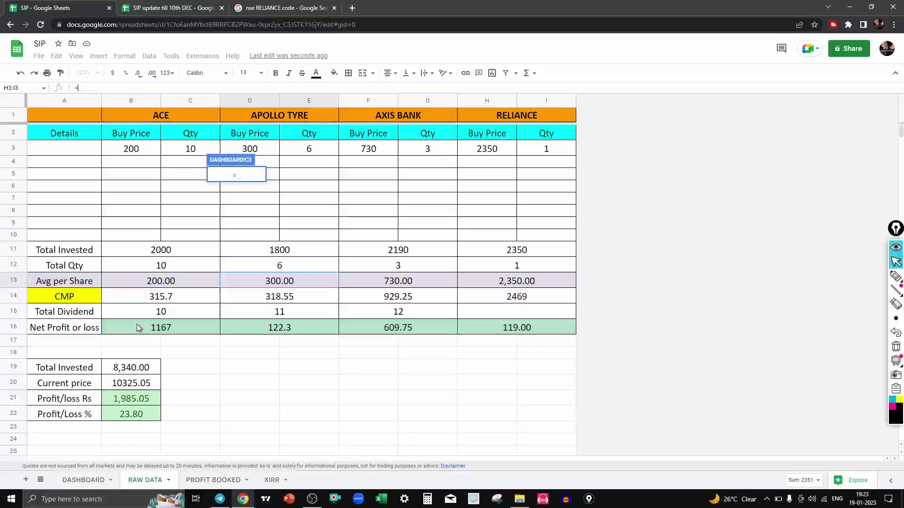
click(269, 269)
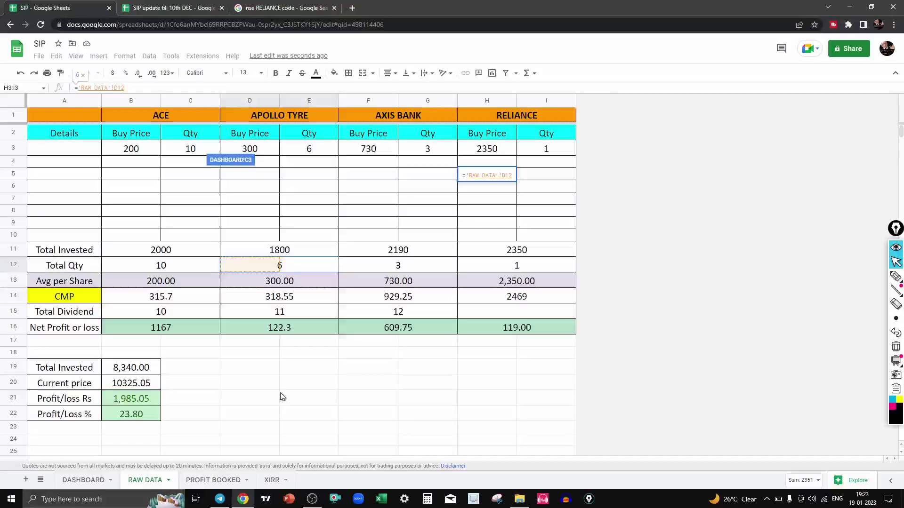
key(Return)
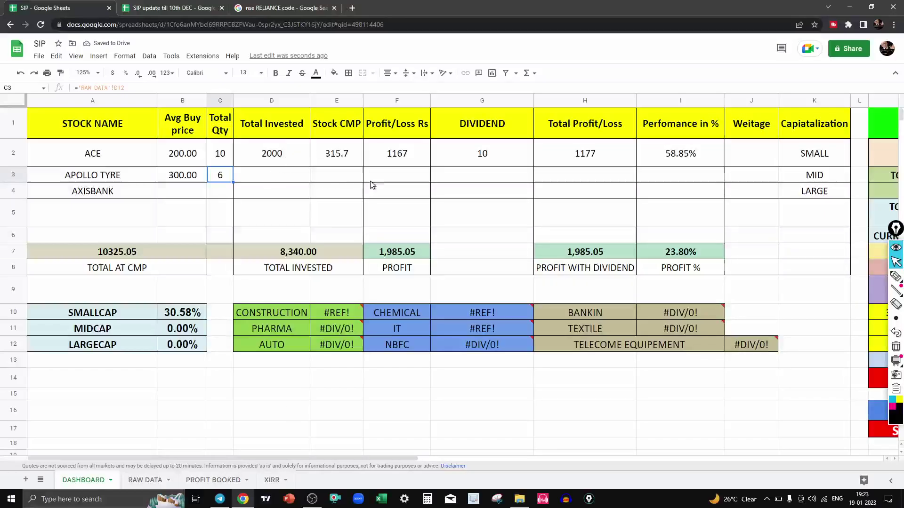
Step: Select the empty DASHBOARD range D3:H5 to review the remaining stock columns, and select the Weitage cell J4
key(Right)
key(shift+Right)
key(shift+Right)
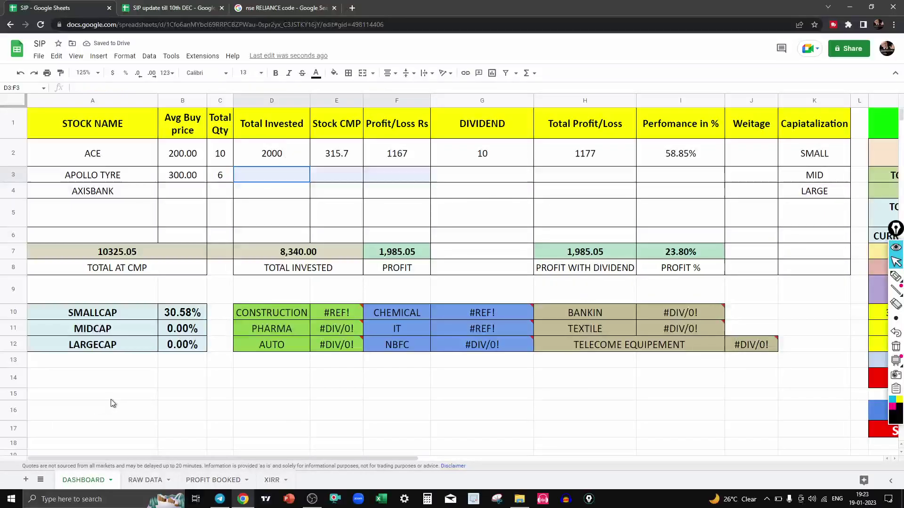
key(shift+Right)
key(shift+Right)
key(shift+Down)
key(shift+Down)
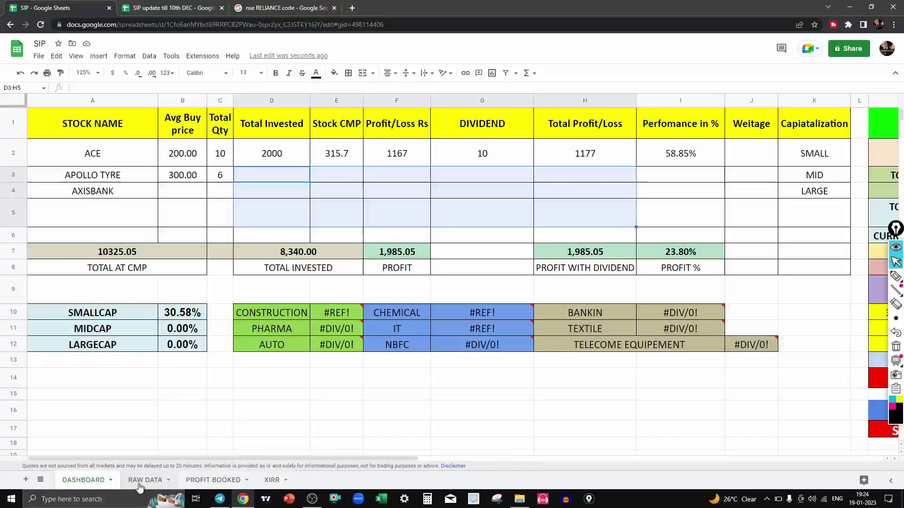
click(756, 200)
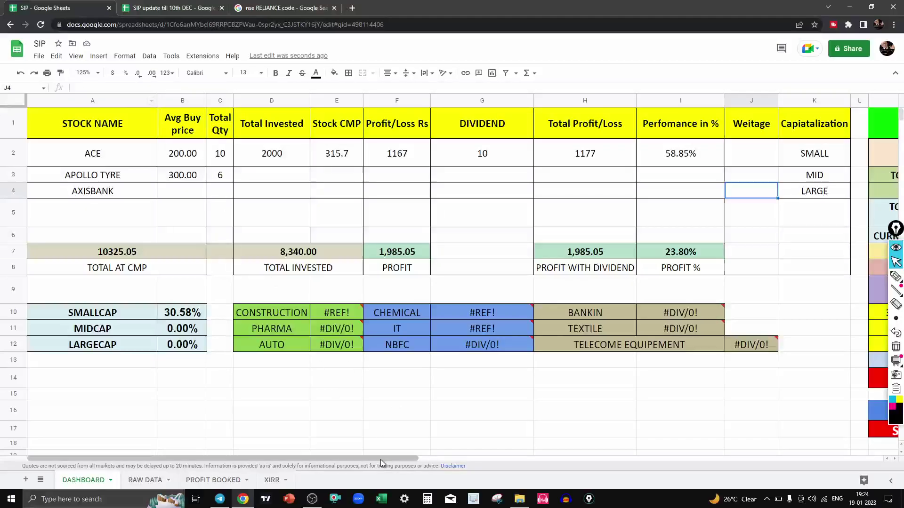
Step: Examine the TOTAL INVESTED formula in N3 of the OUR STOCK SIP table and review the RAW DATA and PROFIT BOOKED sheets
drag(391, 459, 669, 471)
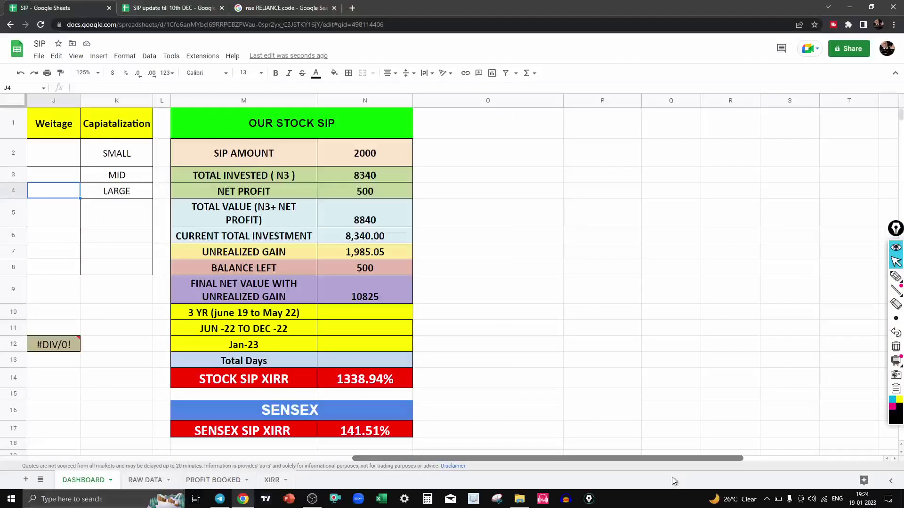
scroll(410, 133, down, 1)
scroll(441, 207, up, 1)
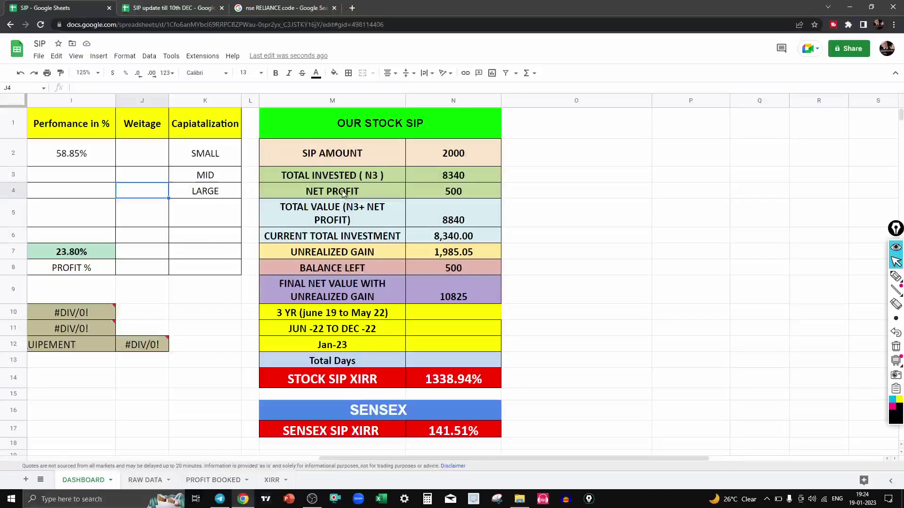
click(465, 180)
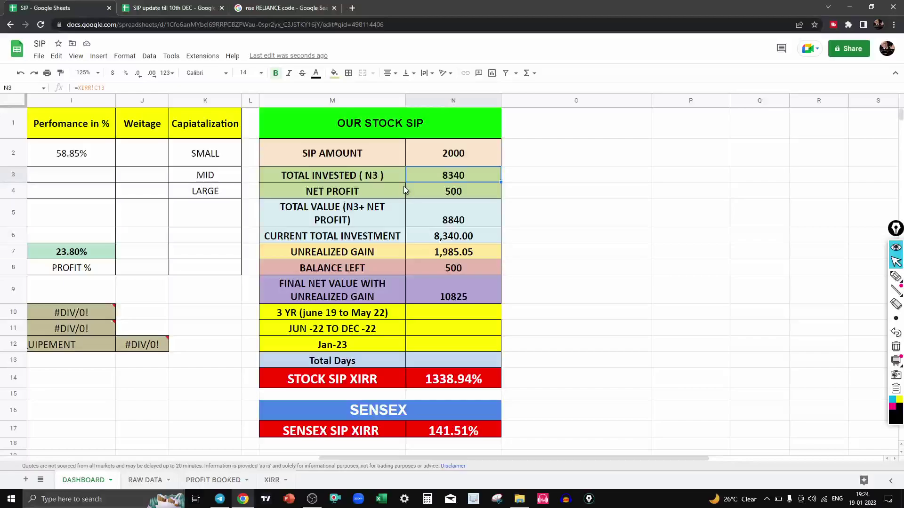
click(143, 483)
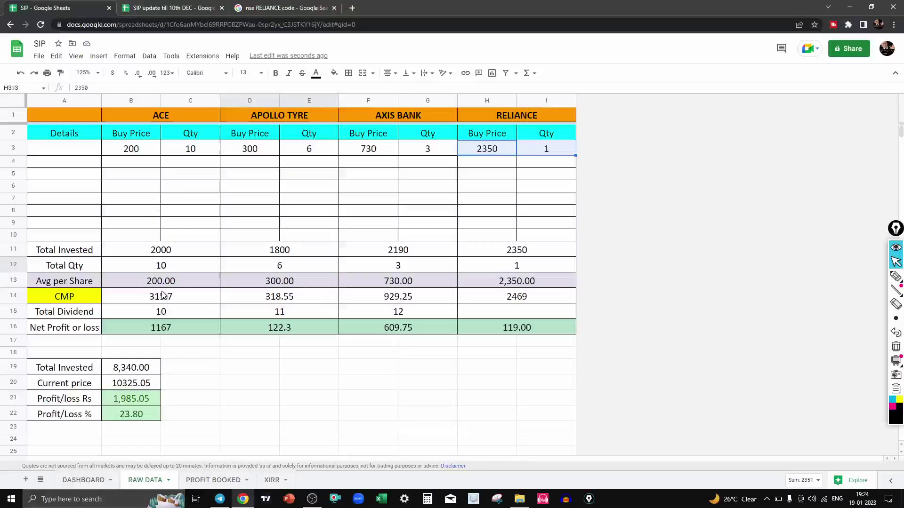
click(213, 480)
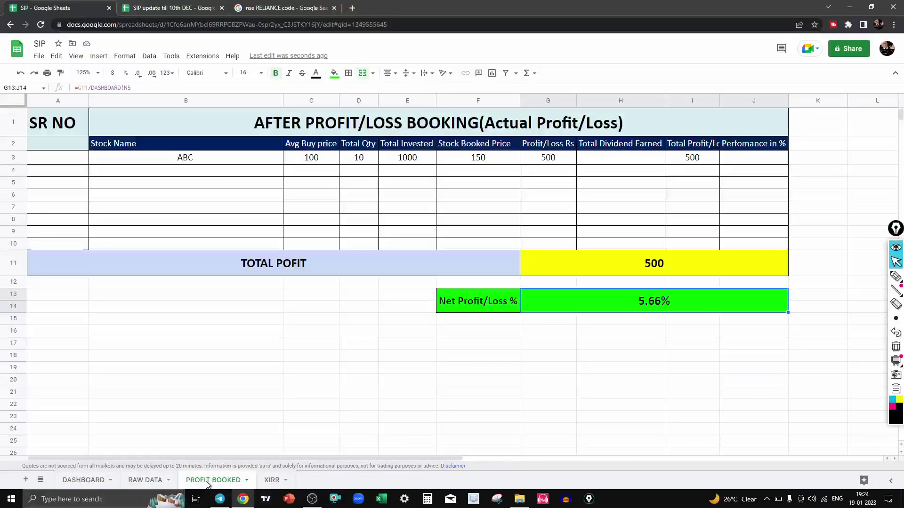
click(87, 480)
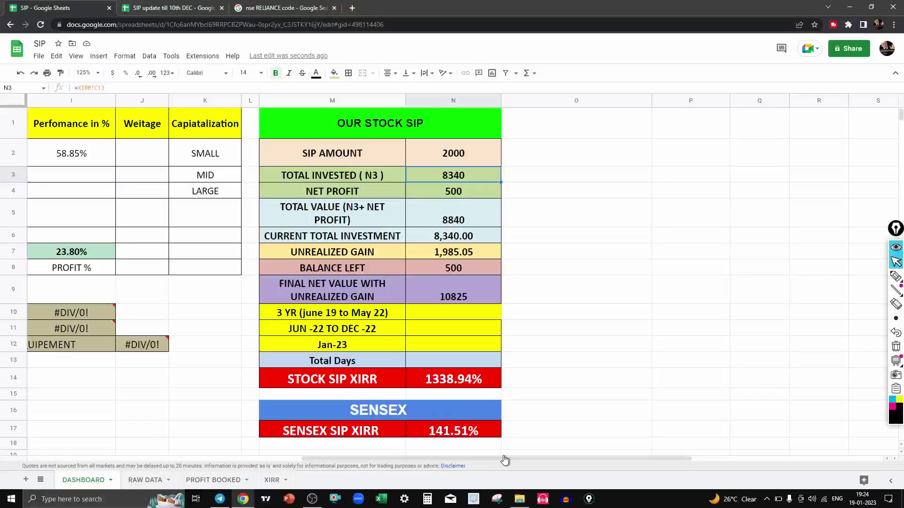
Step: Inspect the TOTAL INVESTED formula in D7 of the DASHBOARD sheet and check its source on the RAW DATA sheet
drag(510, 461, 199, 467)
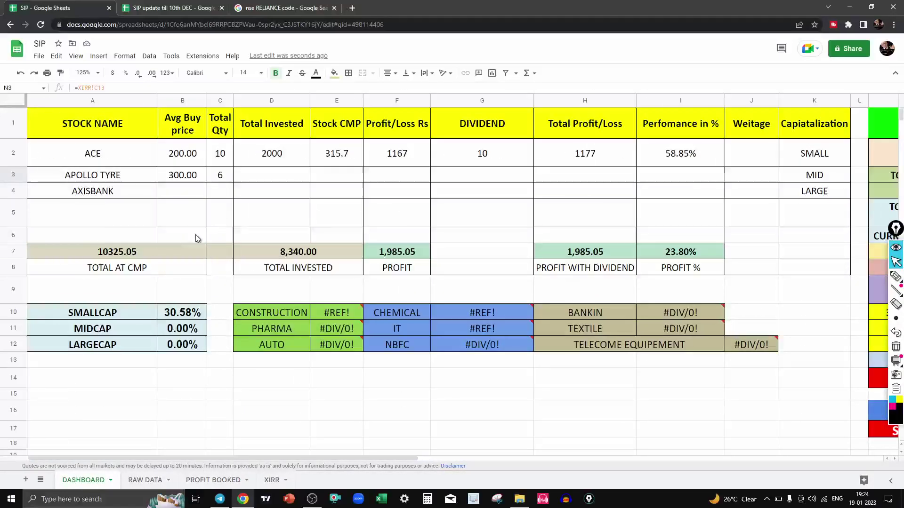
click(313, 255)
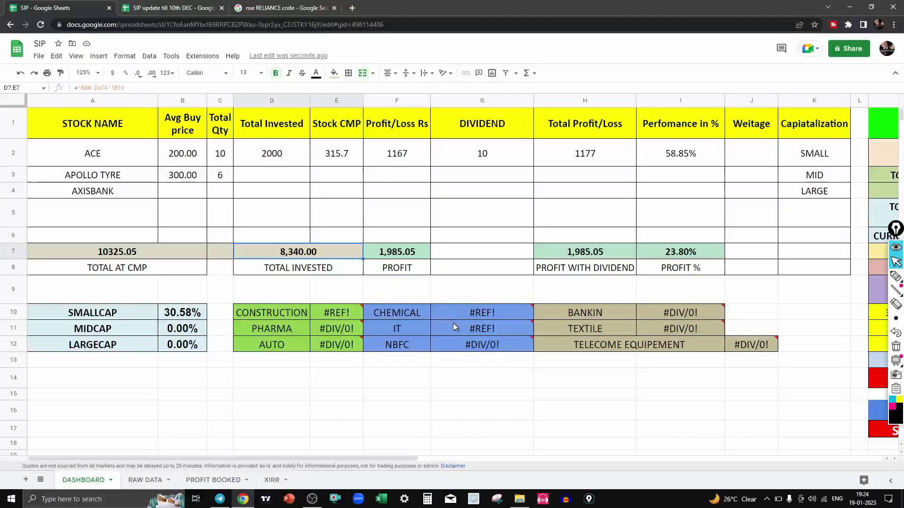
mouse_move(453, 325)
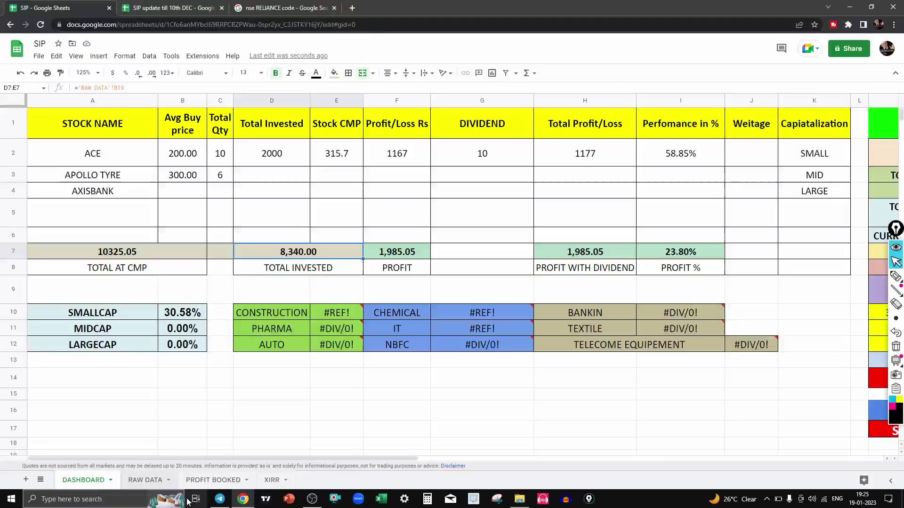
click(150, 480)
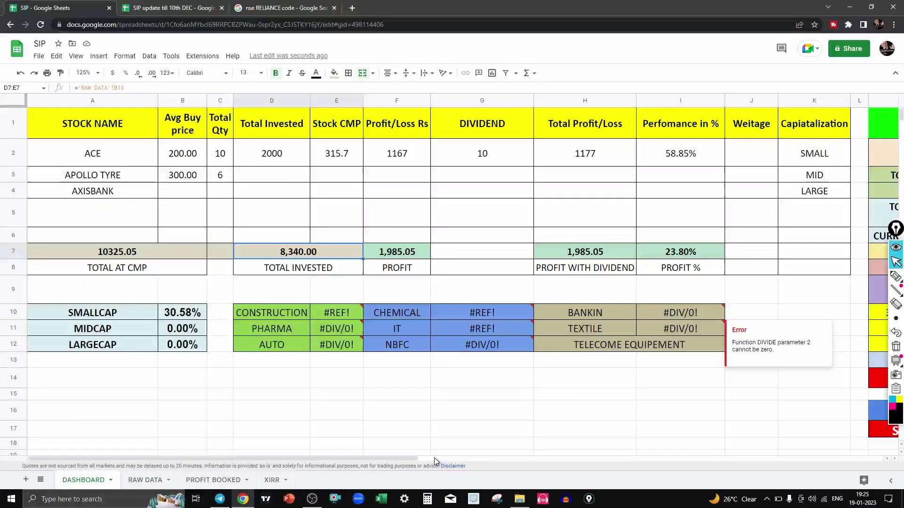
Step: Inspect the SIP AMOUNT, TOTAL INVESTED and NET PROFIT cells N2, N3 and N4 in the OUR STOCK SIP table
click(96, 73)
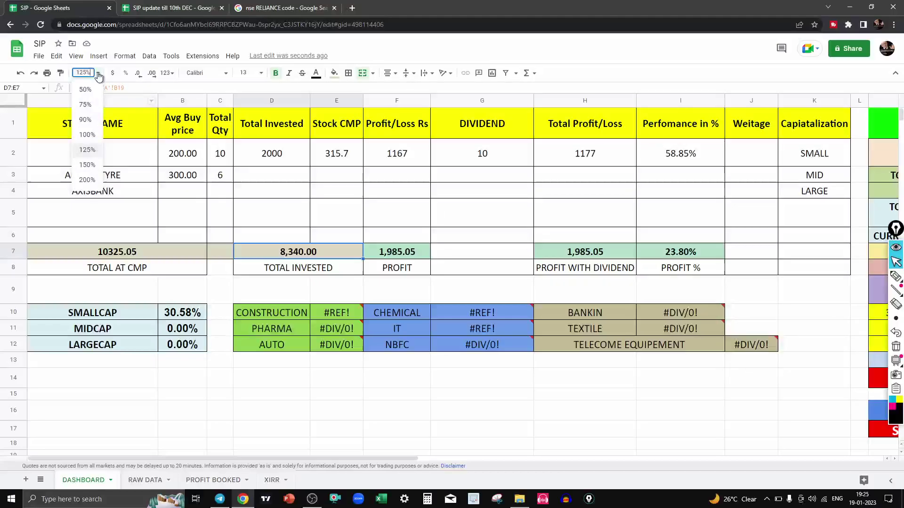
click(88, 135)
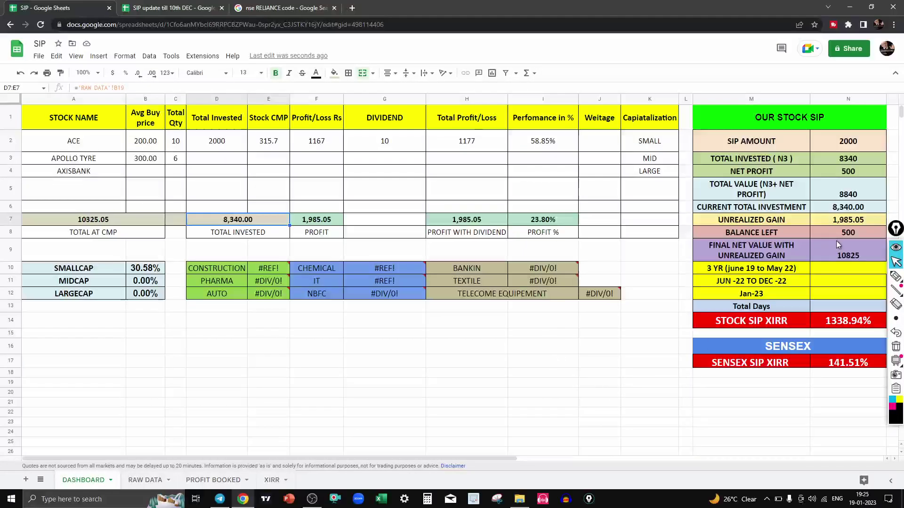
click(847, 149)
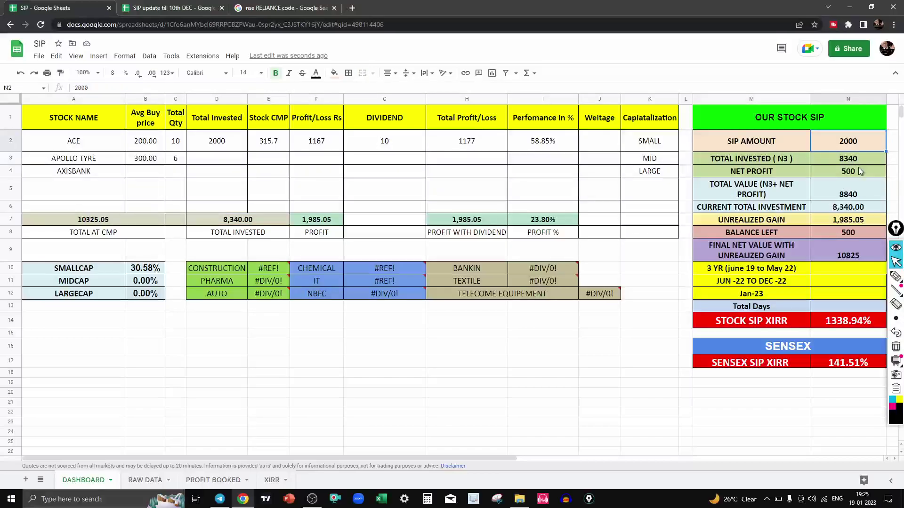
key(Down)
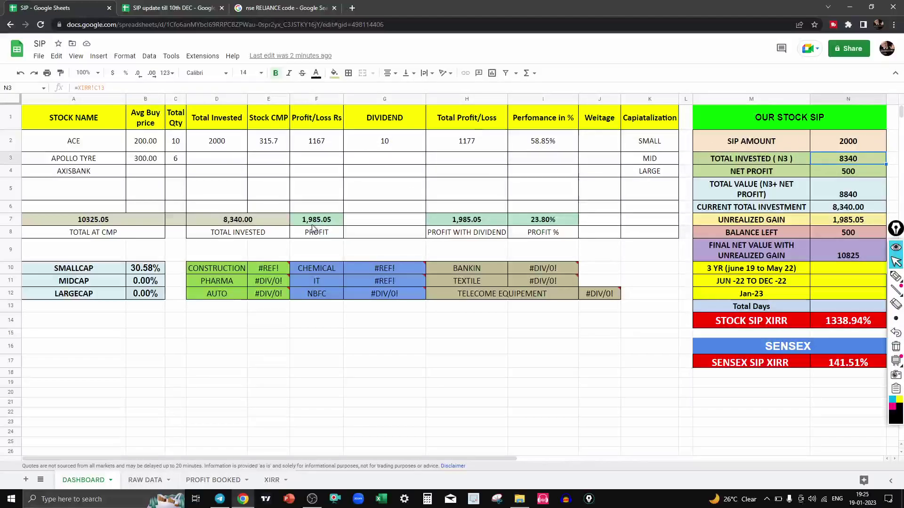
click(831, 174)
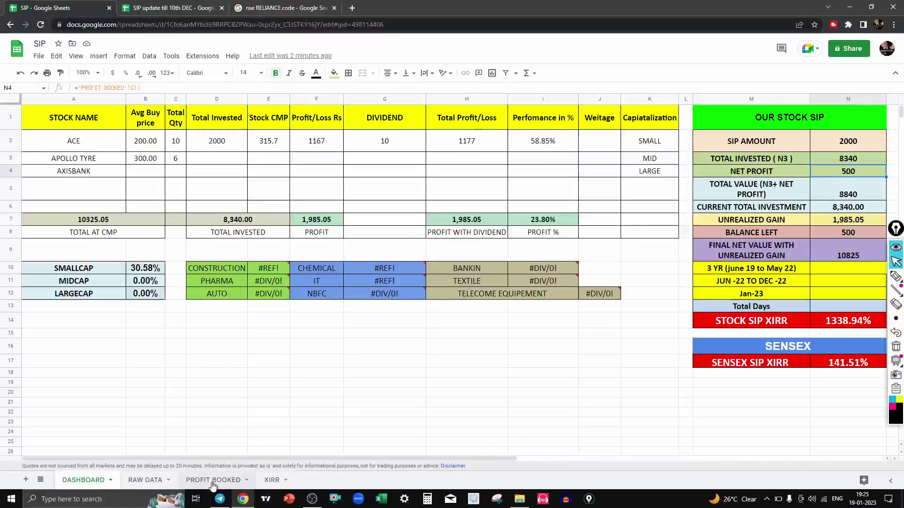
Step: Inspect the TOTAL VALUE formula in N5 and the CURRENT TOTAL INVESTMENT formula in N6
click(755, 194)
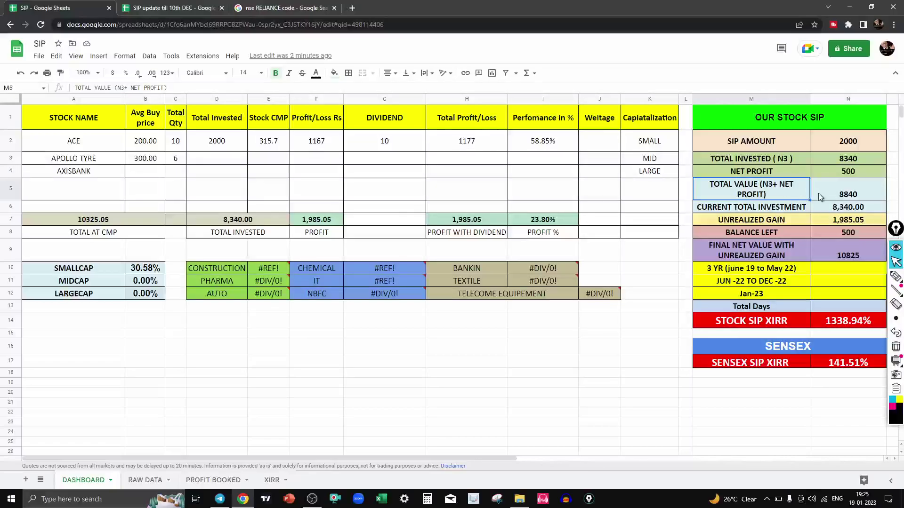
click(846, 192)
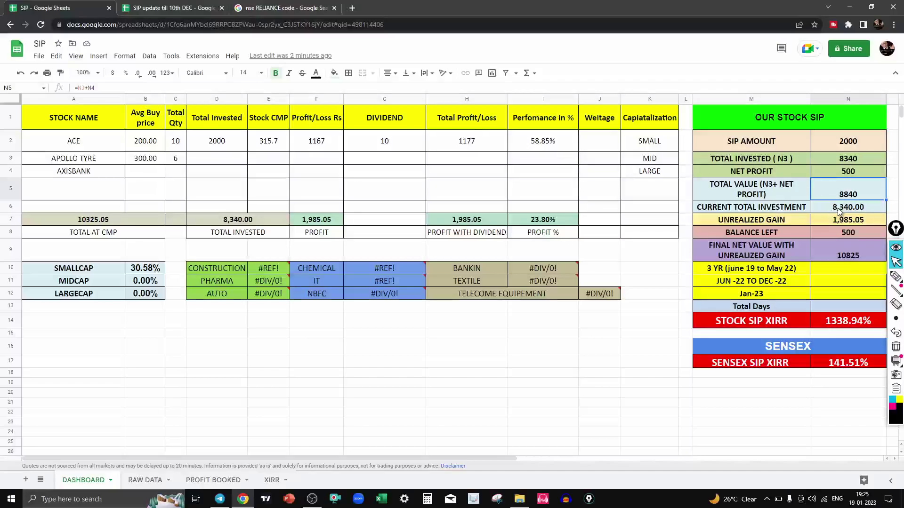
key(Down)
key(Left)
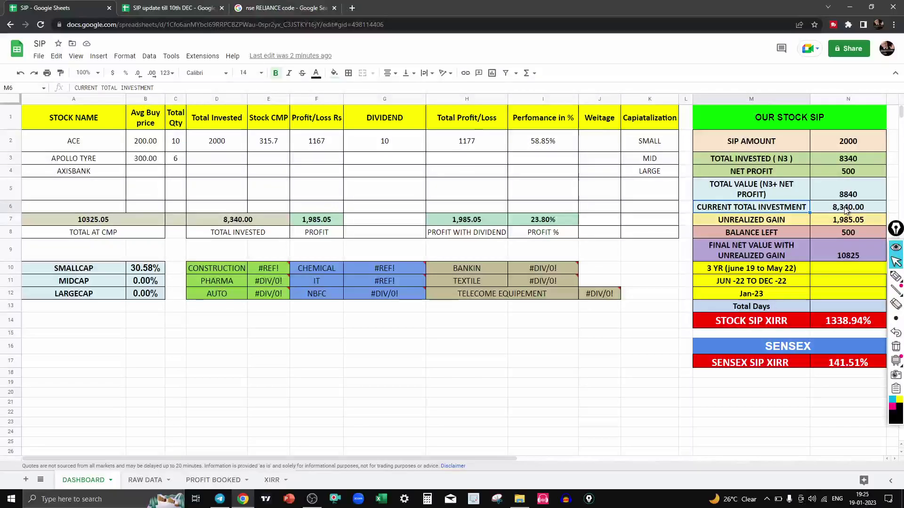
click(846, 211)
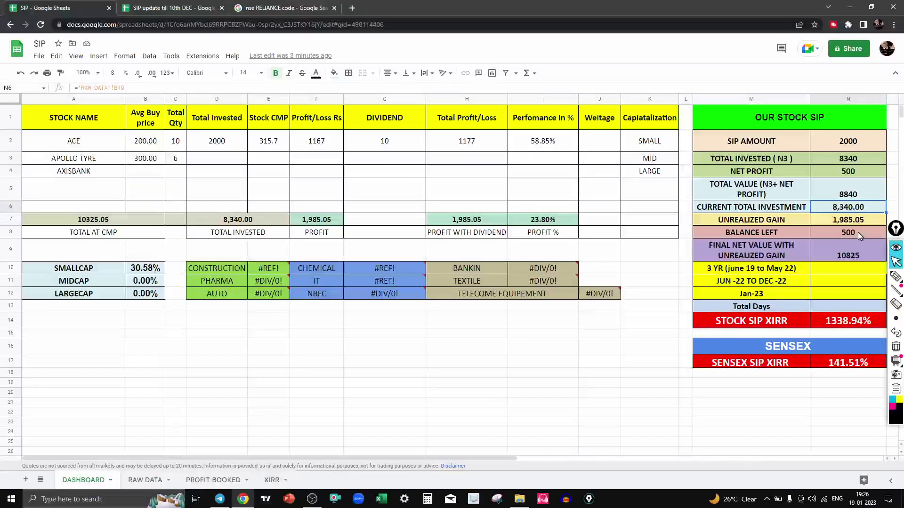
Step: Examine the BALANCE LEFT formula in N8 and the FINAL NET VALUE WITH UNREALIZED GAIN formula in N9
key(Down)
key(Down)
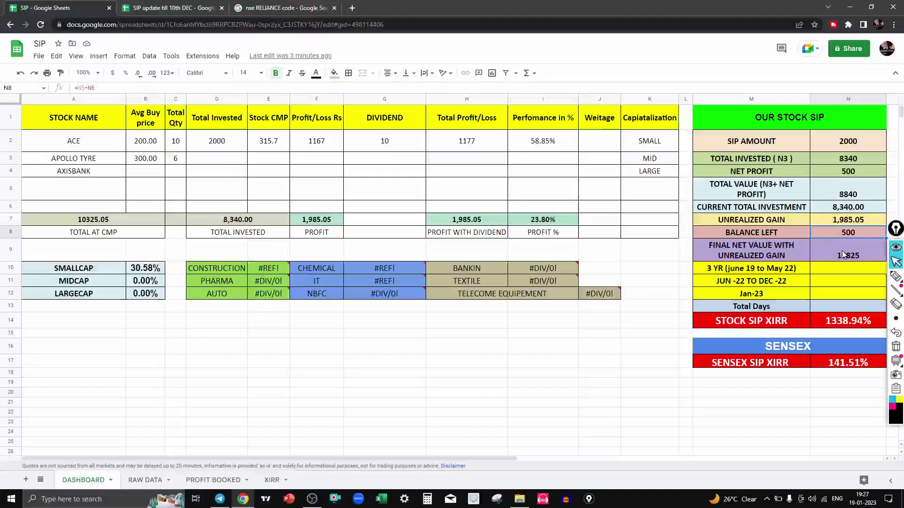
click(846, 247)
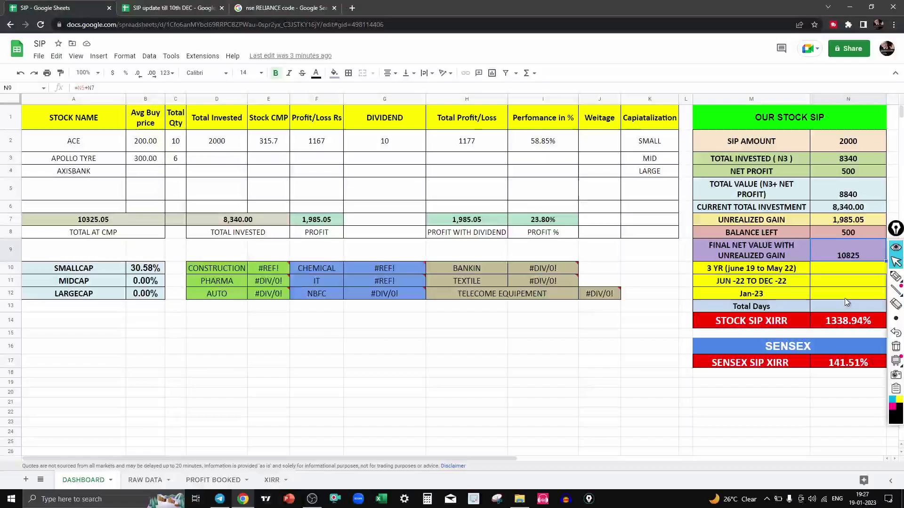
Step: Select the period rows M10:N12, and trace the STOCK SIP XIRR formula in N14 to its source on the XIRR sheet
drag(751, 268, 845, 298)
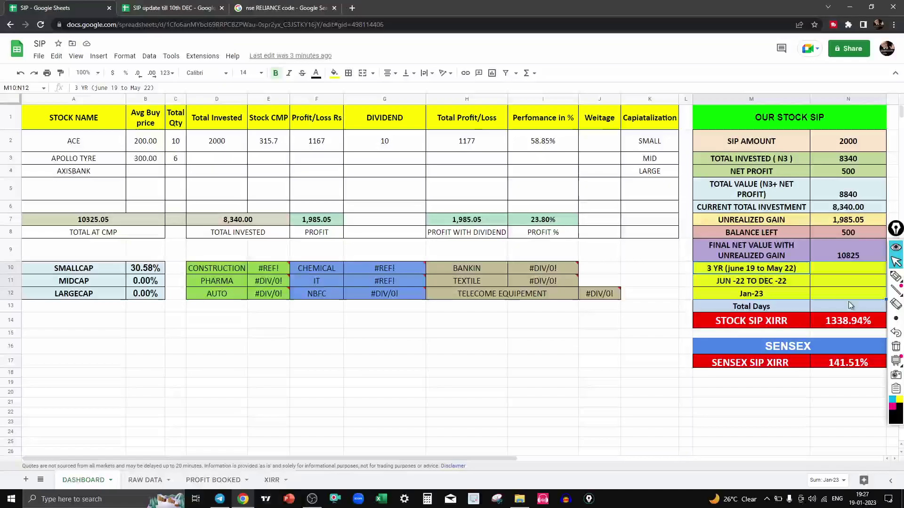
click(848, 320)
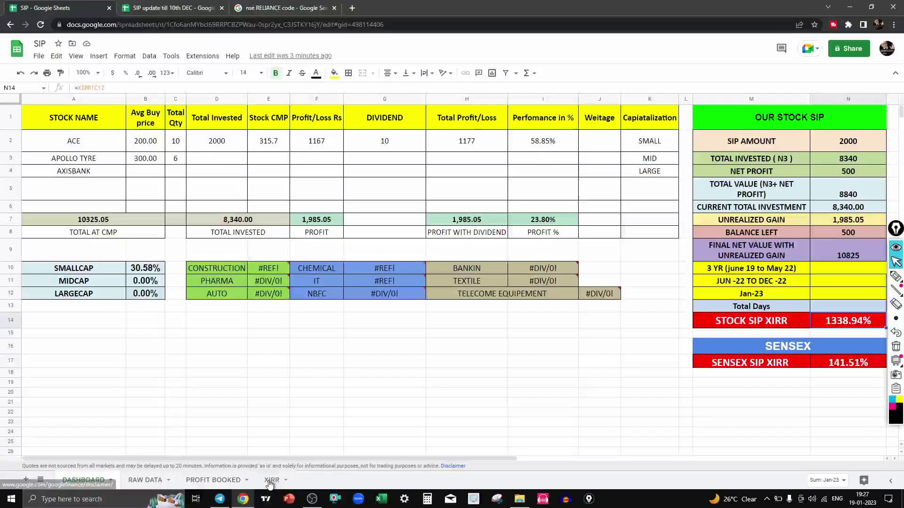
click(273, 481)
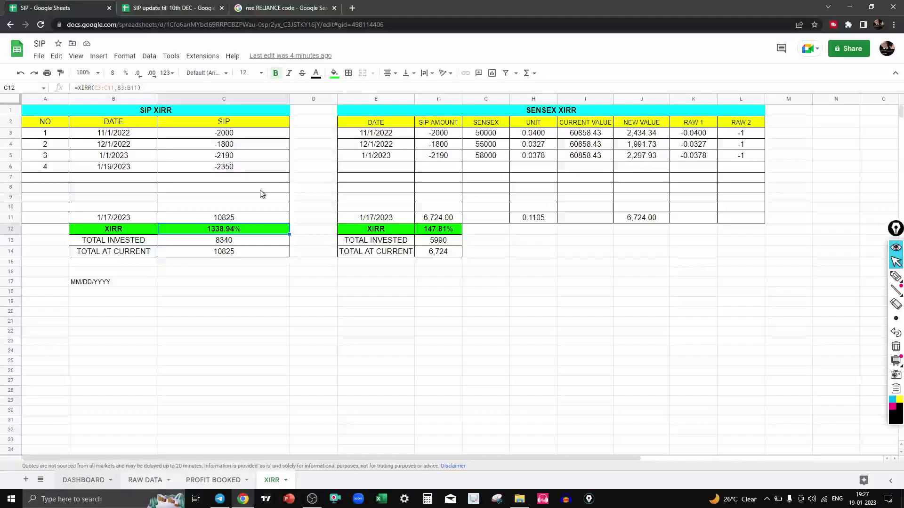
Step: Switch to the SIP update till 10th DEC spreadsheet and review the purchases on its RAW DATA sheet and its DASHBOARD sheet
click(193, 9)
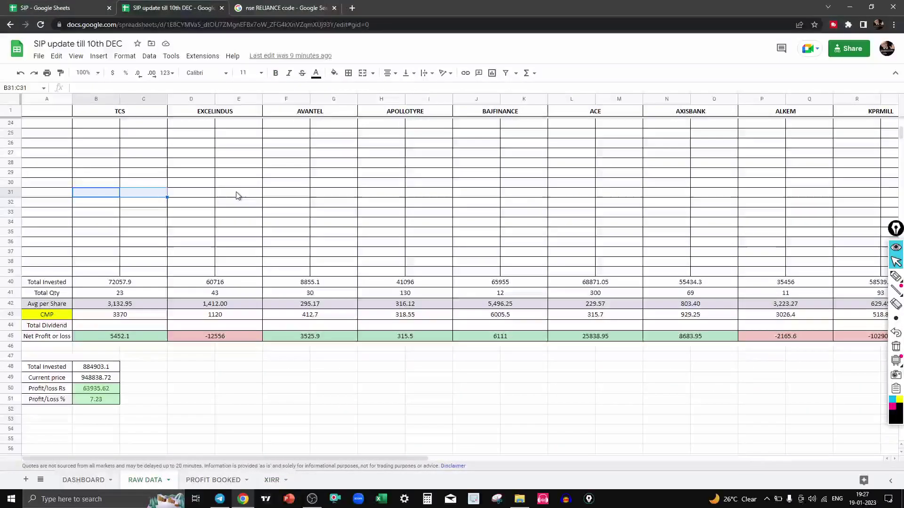
scroll(270, 234, up, 5)
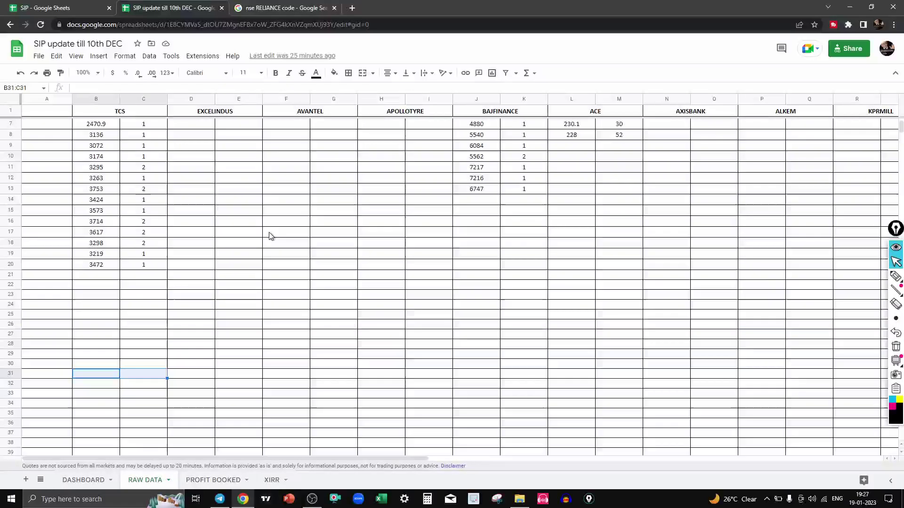
scroll(205, 335, up, 2)
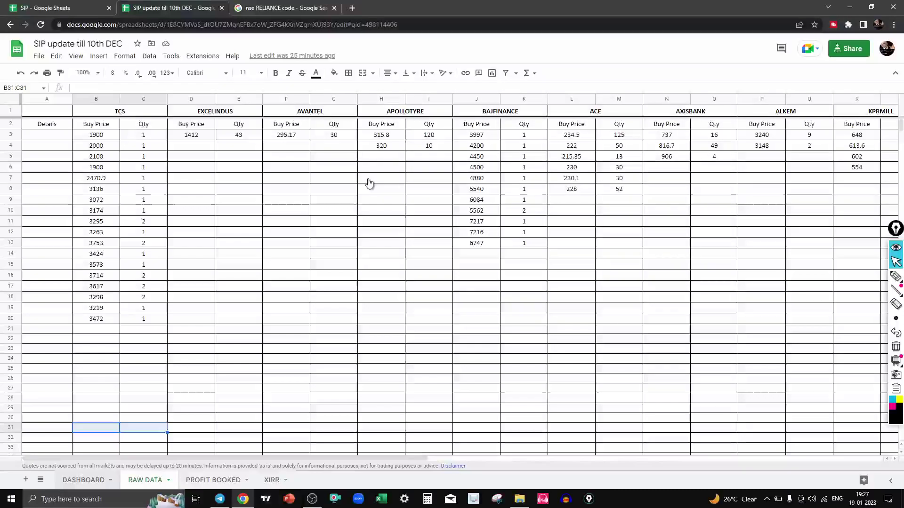
key(ctrl+shift+Page_Up)
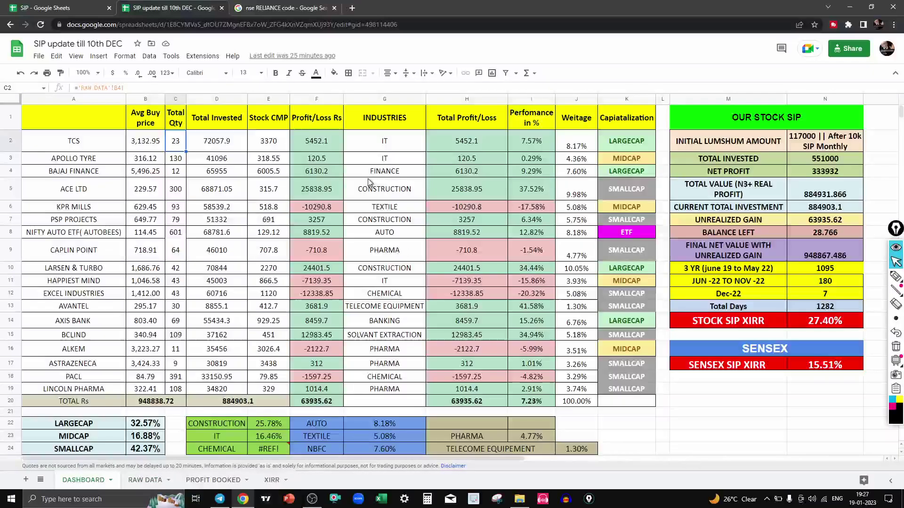